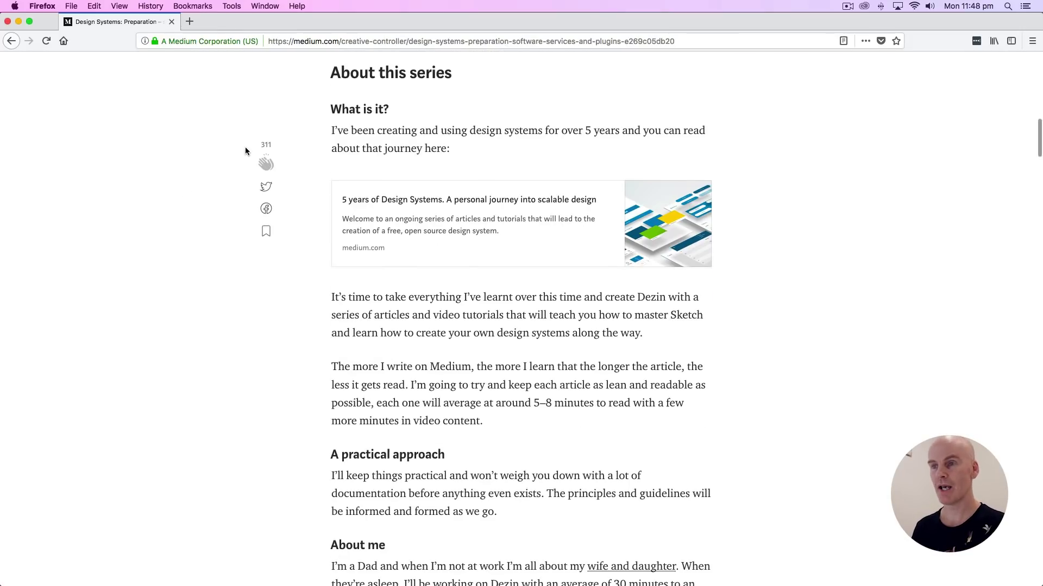
# Step: Read through the design systems preparation article, covering Sketch, toolbar and keyboard shortcut customization, plugins and versioning
pyautogui.scroll(-4, 245, 149)
pyautogui.scroll(-10, 246, 151)
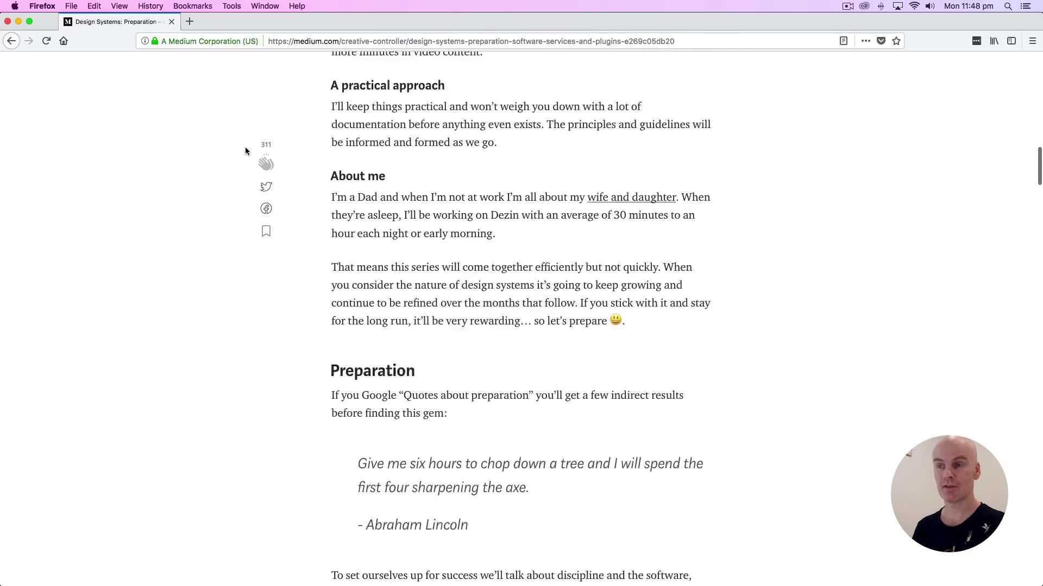
pyautogui.scroll(-6, 246, 151)
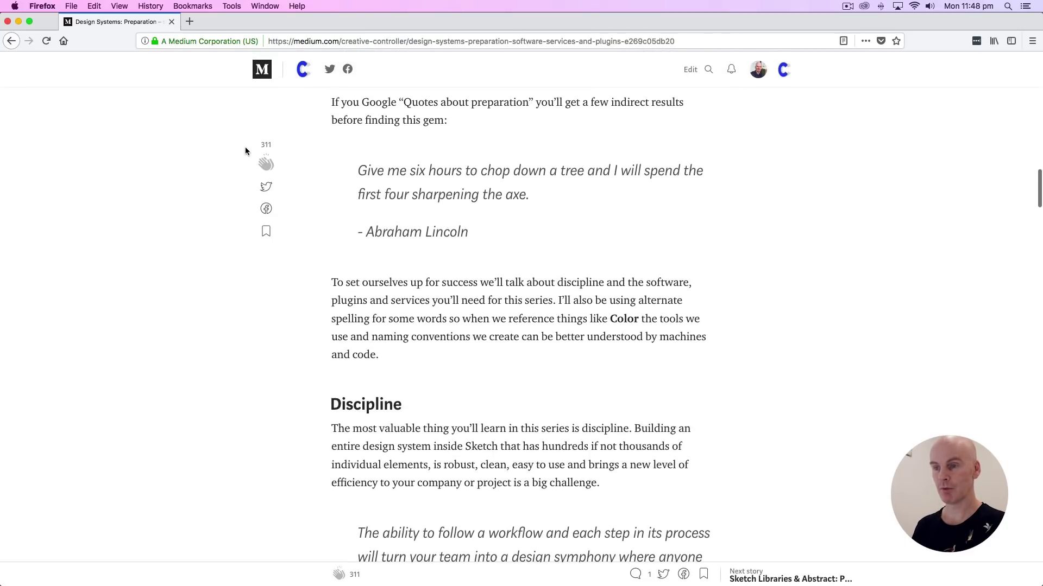
pyautogui.scroll(-6, 246, 150)
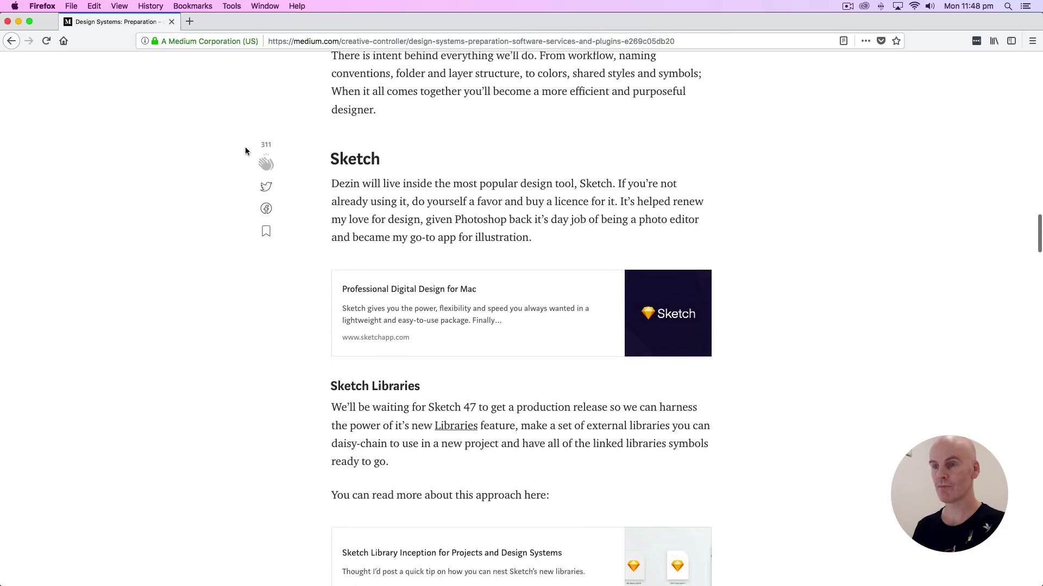
pyautogui.scroll(-4, 246, 151)
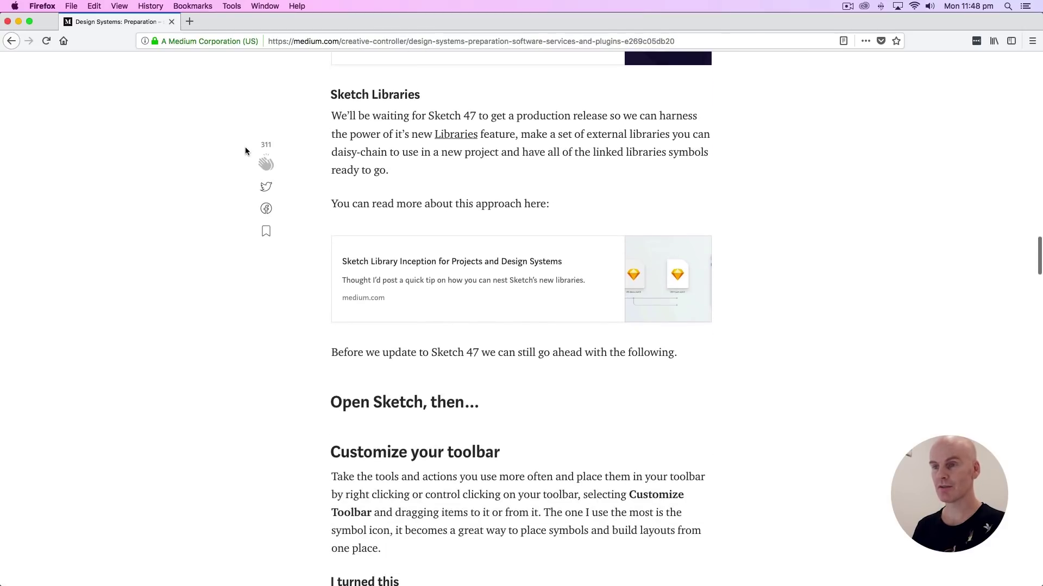
pyautogui.scroll(-4, 245, 151)
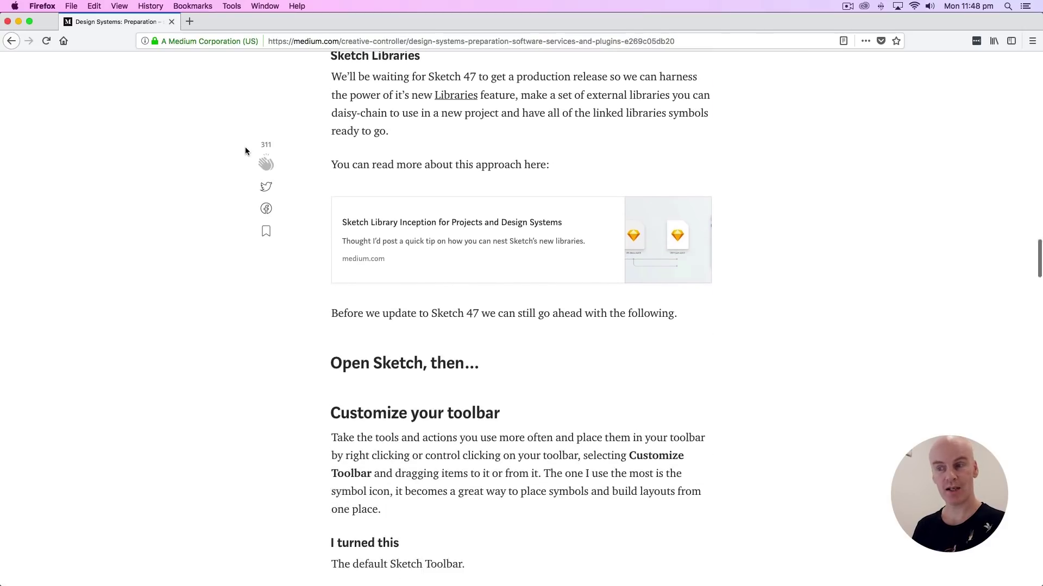
pyautogui.scroll(-12, 246, 150)
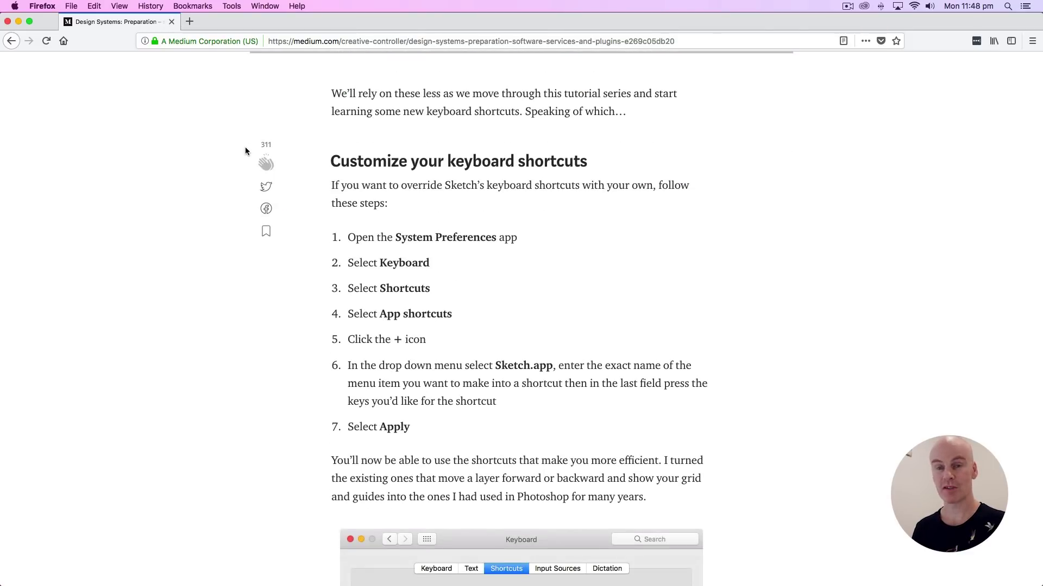
pyautogui.scroll(-12, 246, 151)
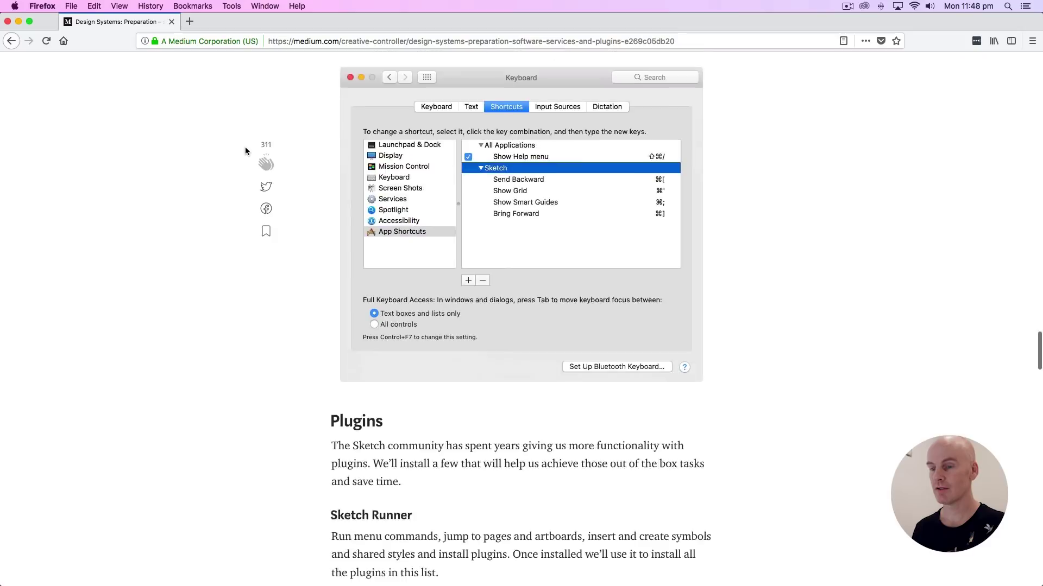
pyautogui.scroll(-3, 246, 151)
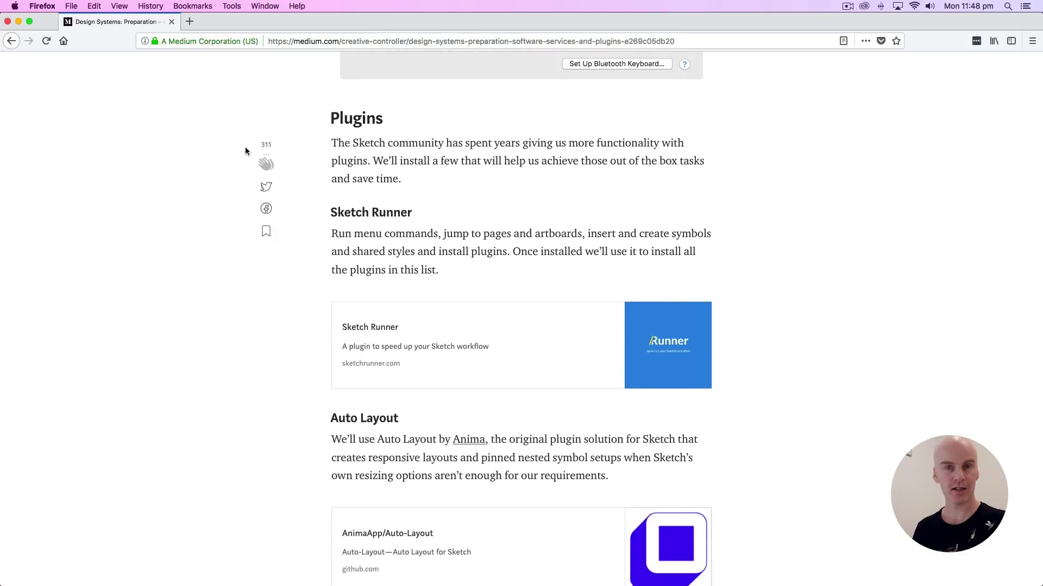
pyautogui.scroll(-2, 245, 151)
pyautogui.scroll(-6, 245, 151)
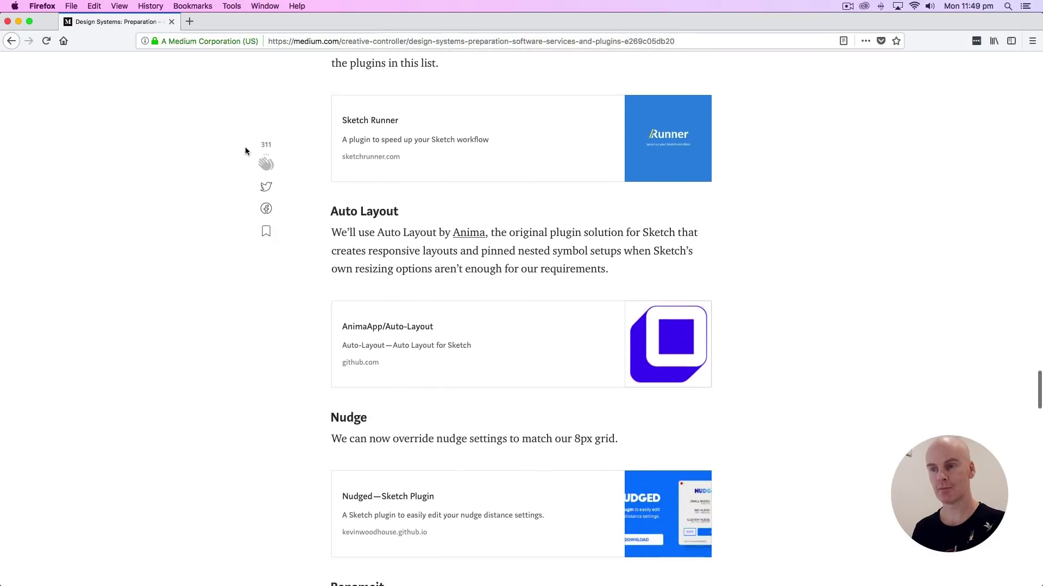
pyautogui.scroll(-1, 245, 151)
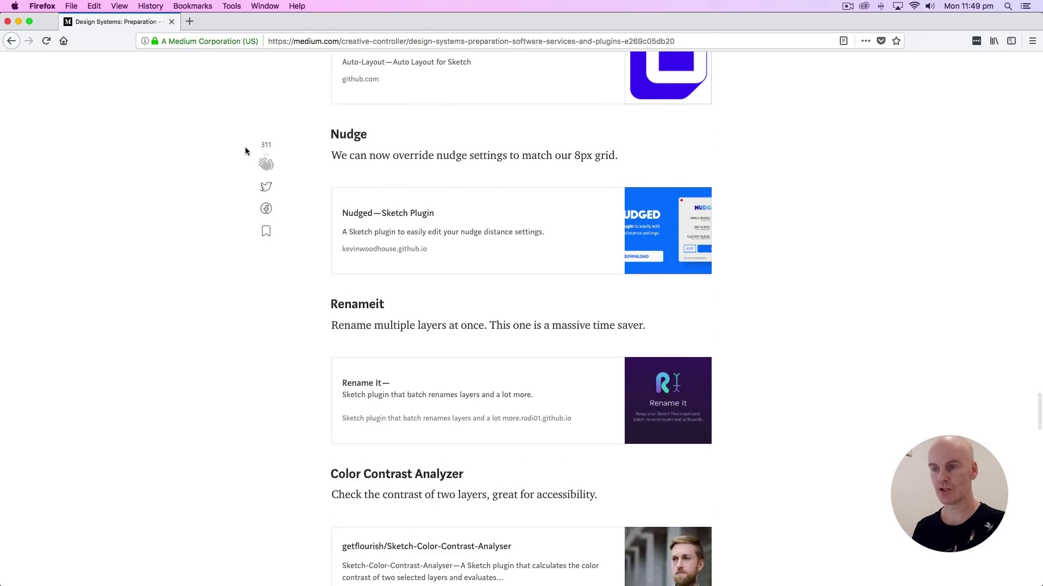
pyautogui.scroll(-6, 246, 151)
pyautogui.scroll(-2, 245, 151)
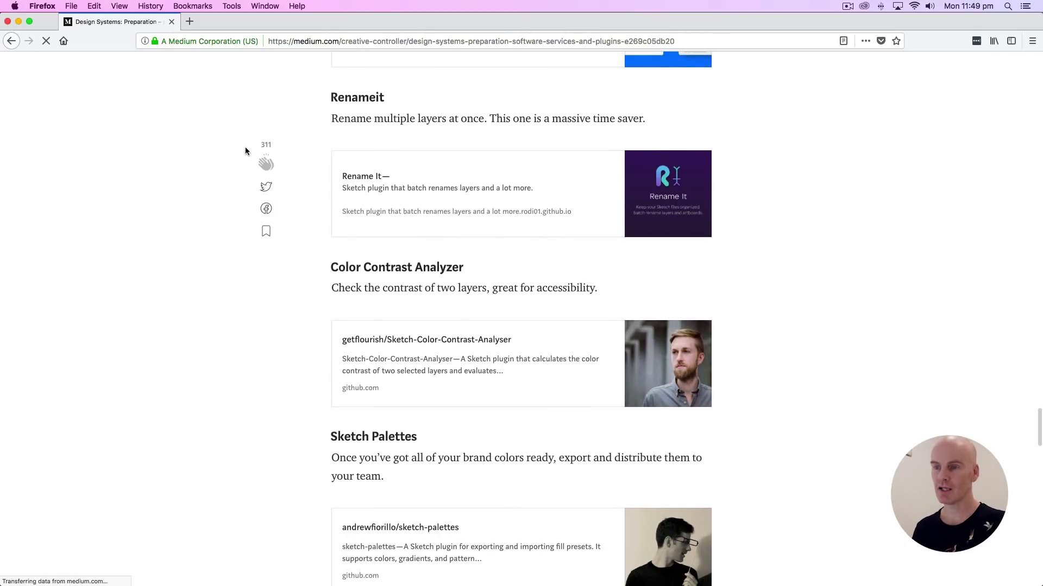
pyautogui.scroll(-6, 245, 151)
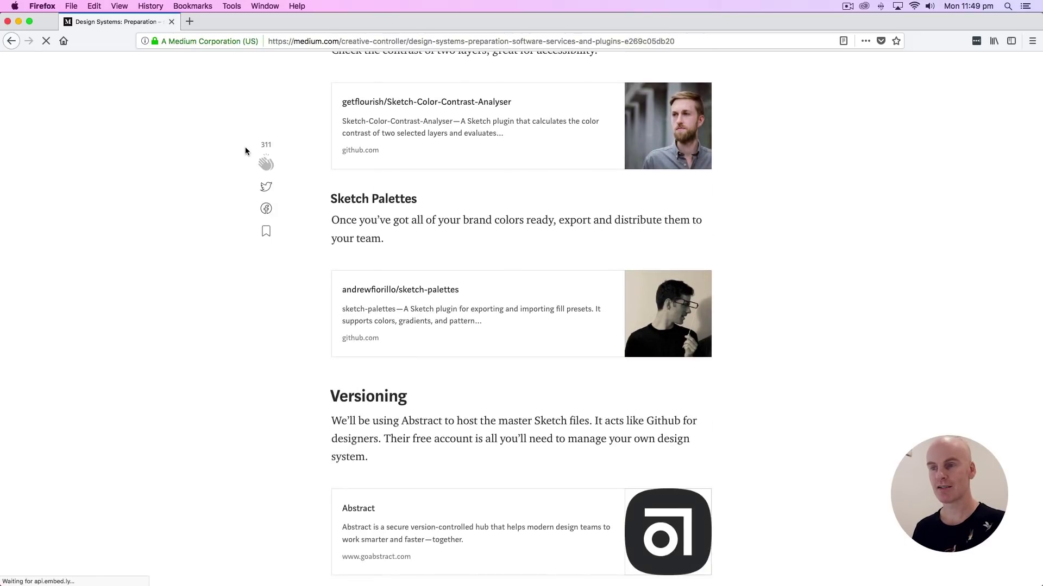
pyautogui.scroll(-6, 246, 151)
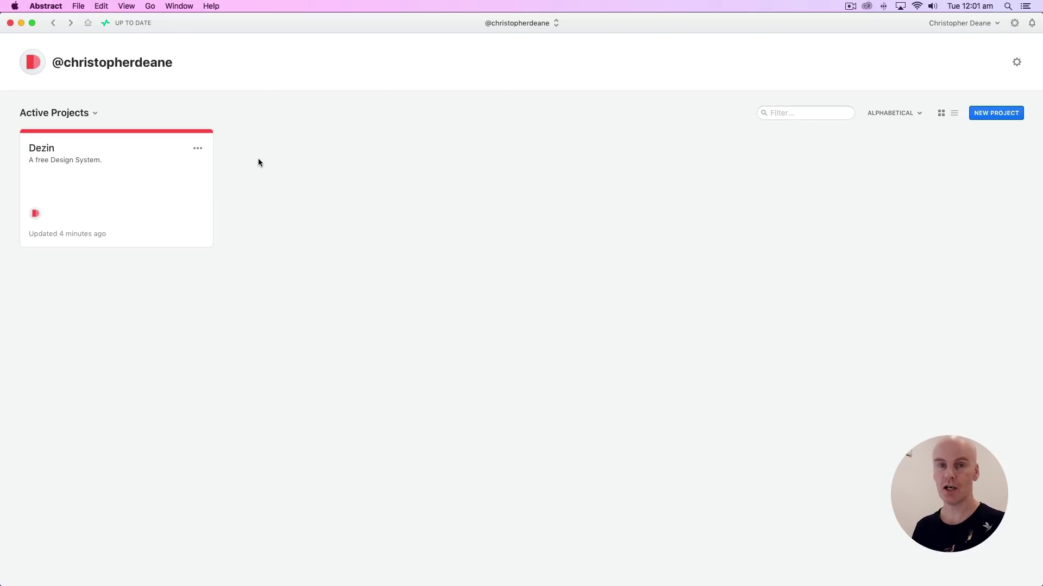
# Step: Switch to Abstract and archive the existing Dezin project
pyautogui.click(197, 149)
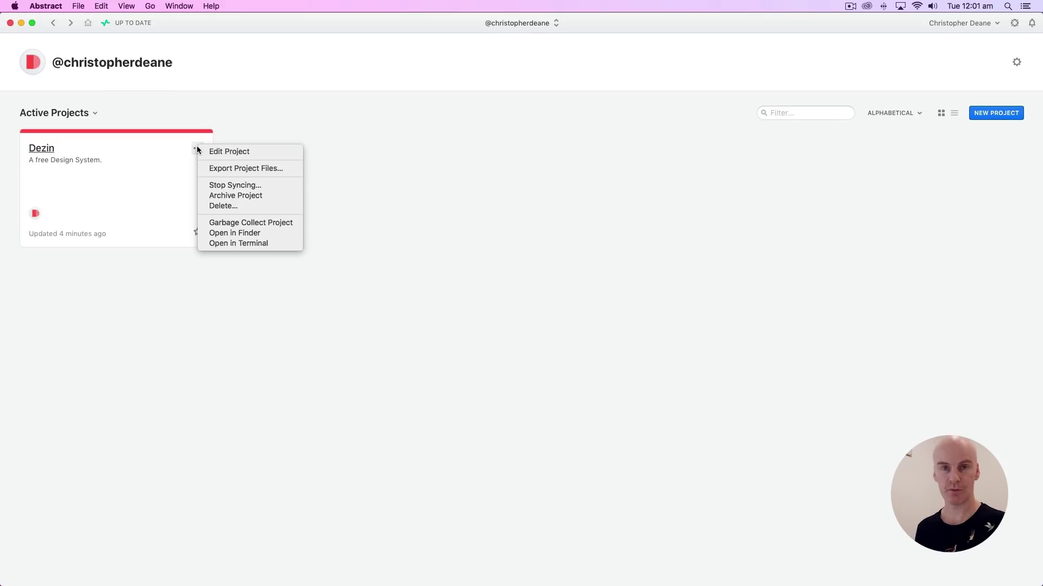
pyautogui.click(254, 196)
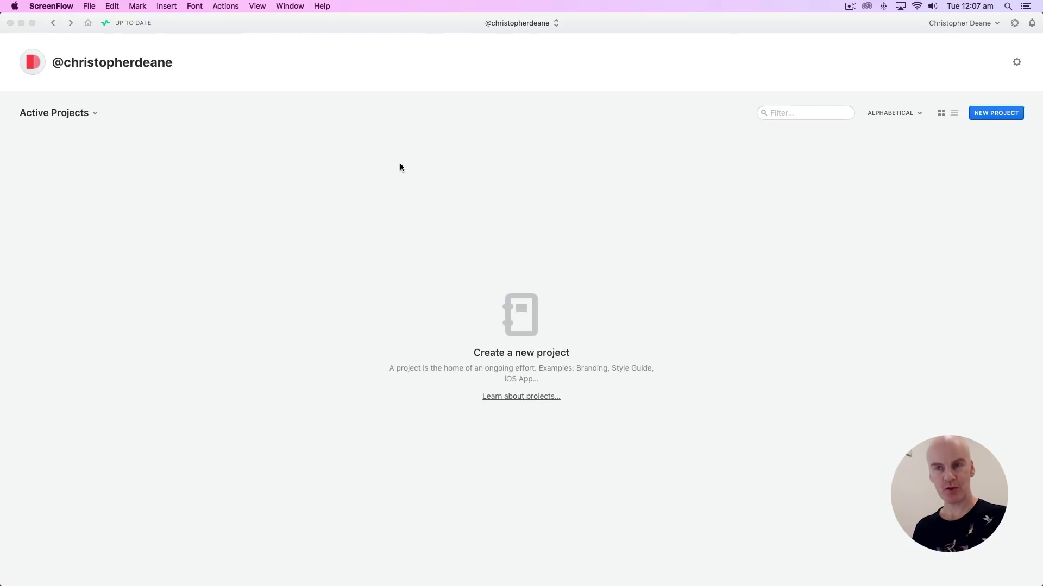
pyautogui.click(401, 167)
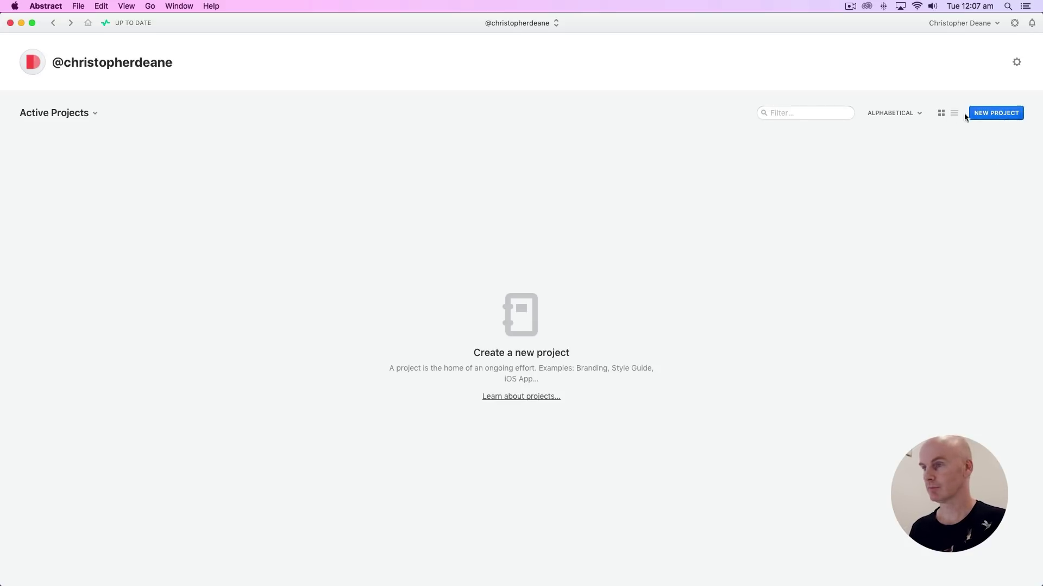
# Step: Create a new project named "Dezin" with the description "A free design system." and the custom colour #FF5252
pyautogui.click(997, 114)
pyautogui.write('Dezin')
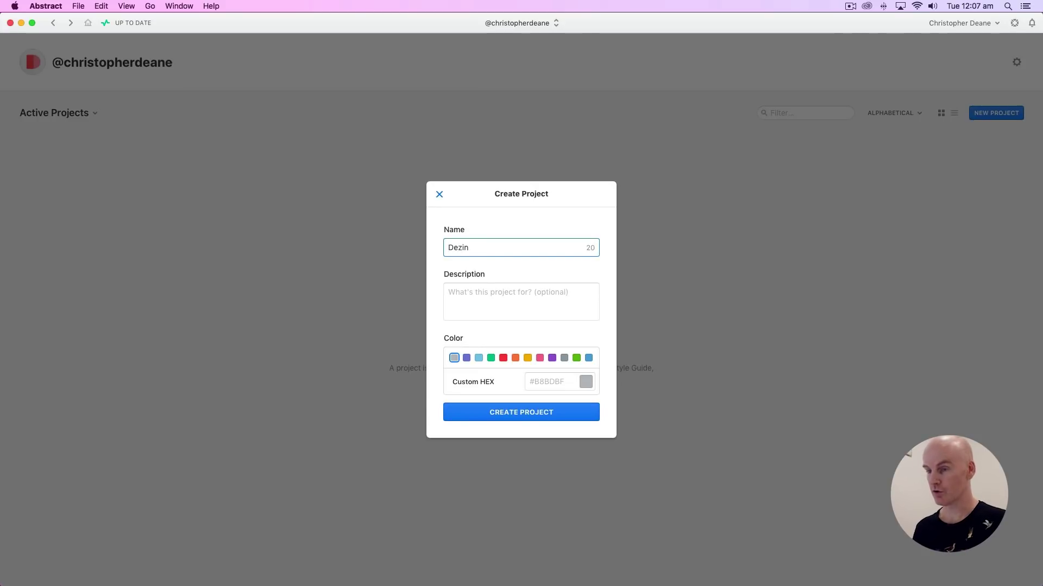
pyautogui.click(487, 298)
pyautogui.write('A free ')
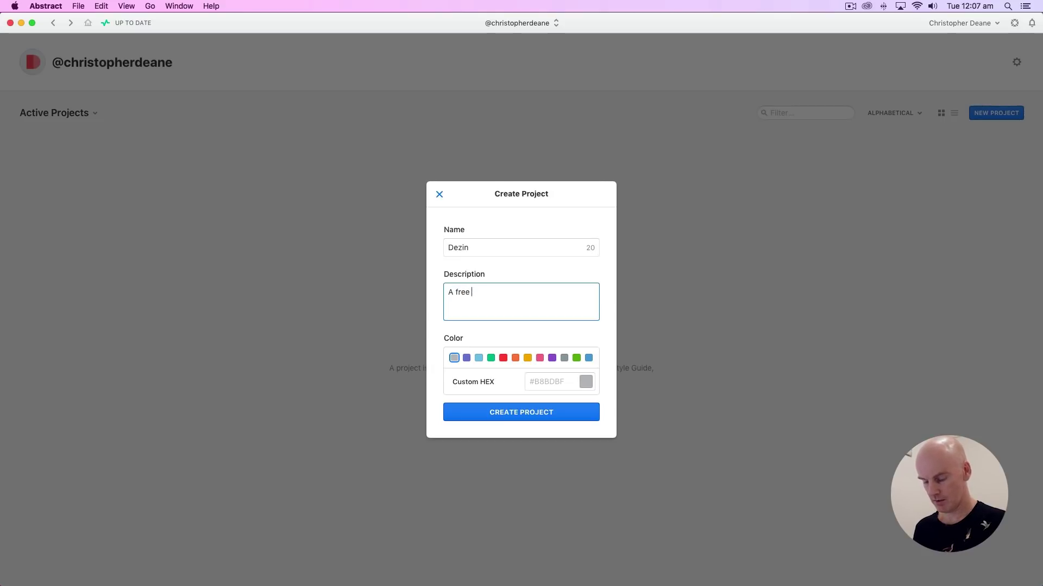
pyautogui.write('design system.')
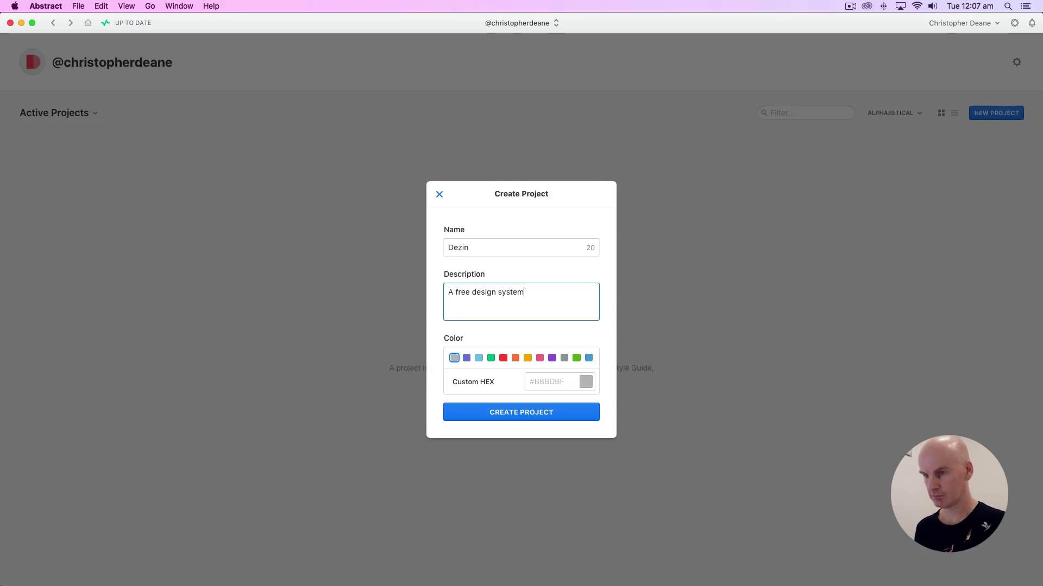
pyautogui.click(569, 384)
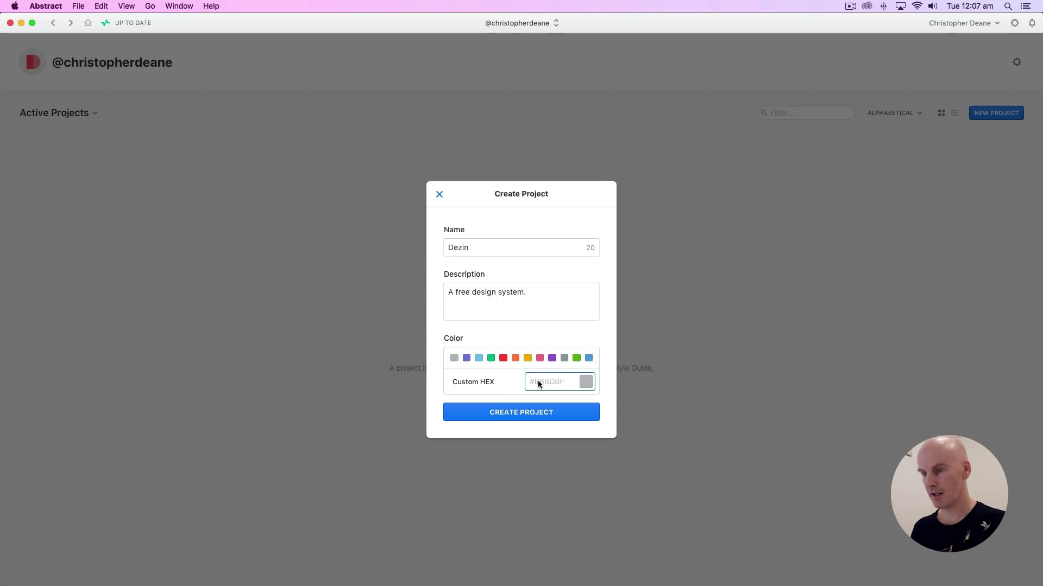
pyautogui.write('#FF5252')
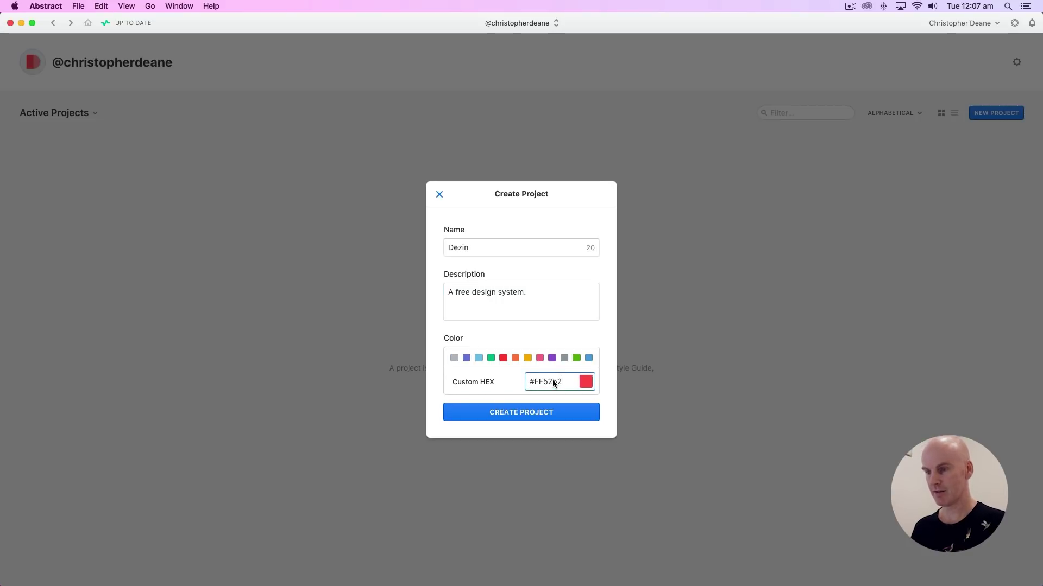
pyautogui.click(553, 411)
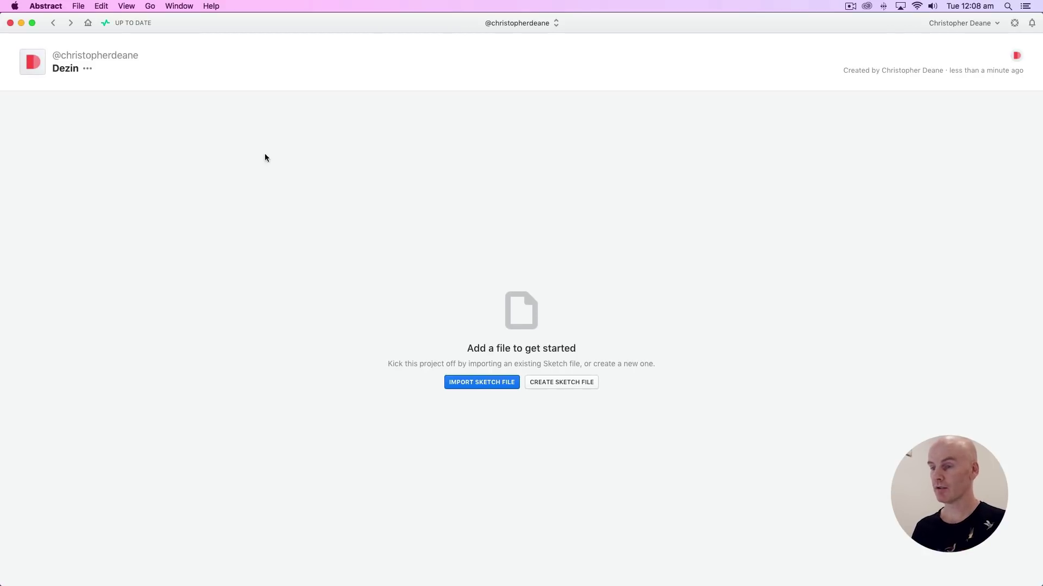
# Step: Create a new Sketch file named "Dezin System - Global" in the Dezin project
pyautogui.click(569, 381)
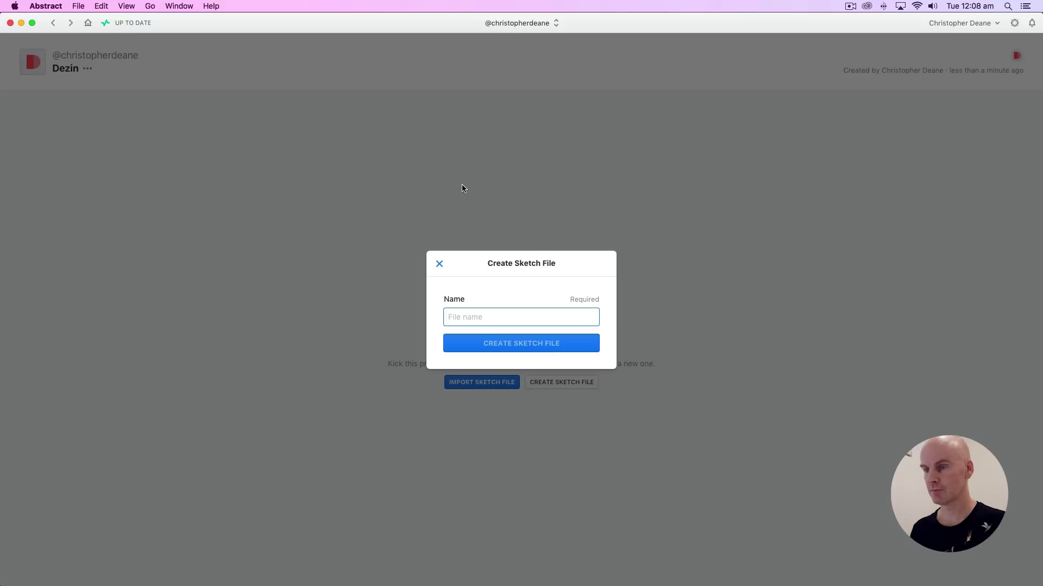
pyautogui.write('De')
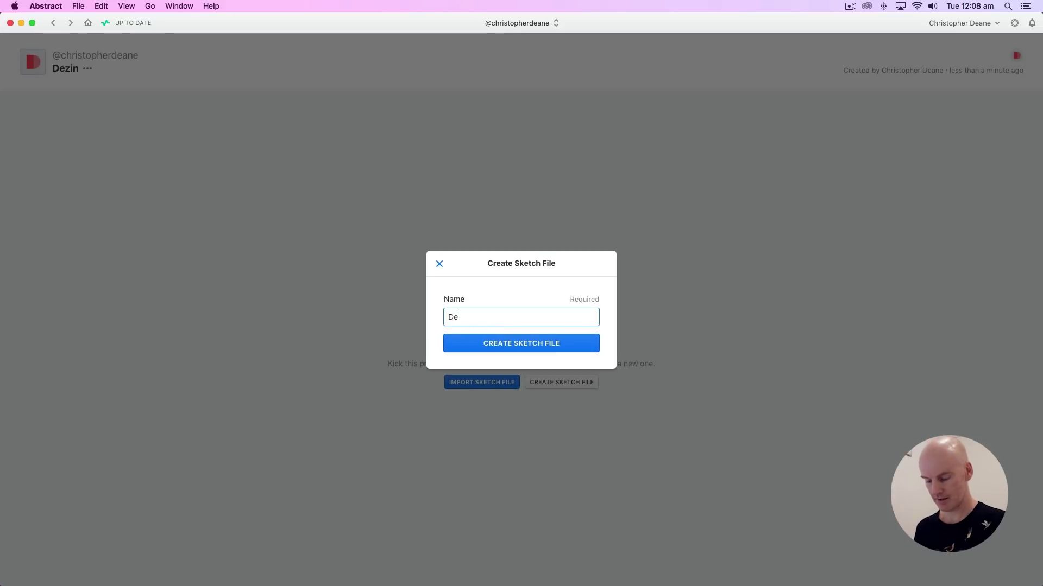
pyautogui.write('zin Sy')
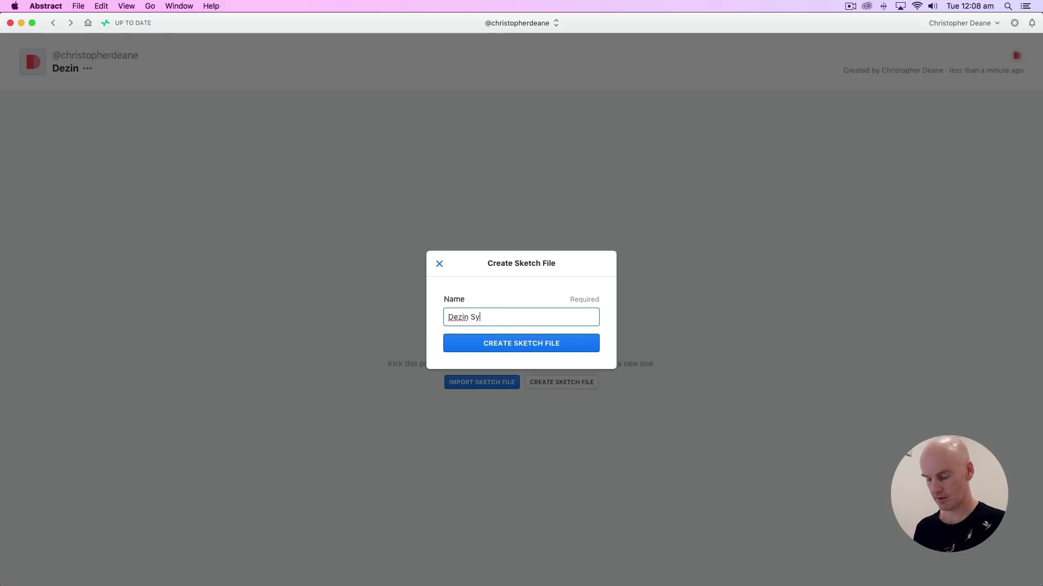
pyautogui.write('stem - Global')
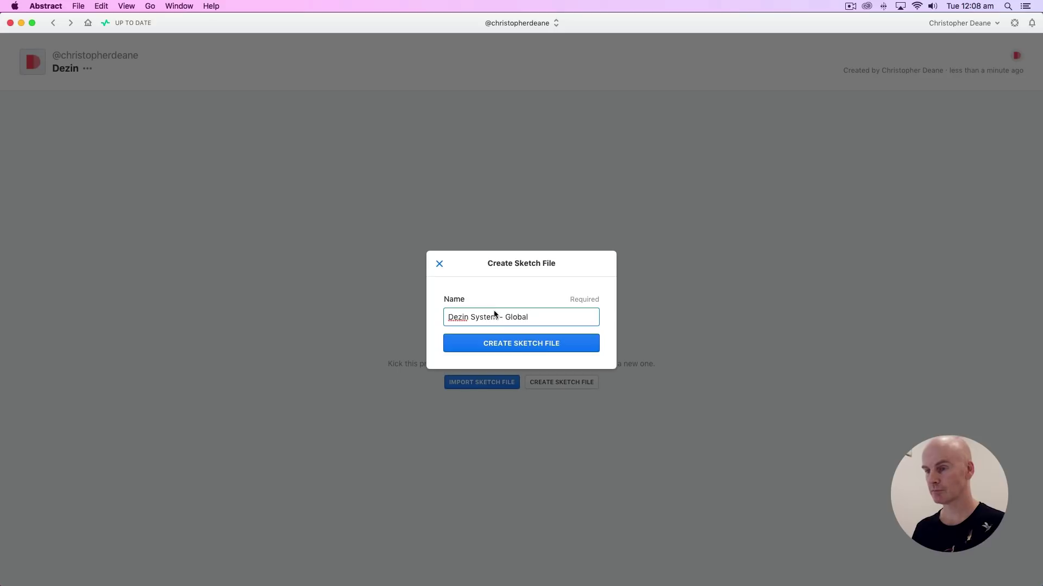
pyautogui.click(540, 345)
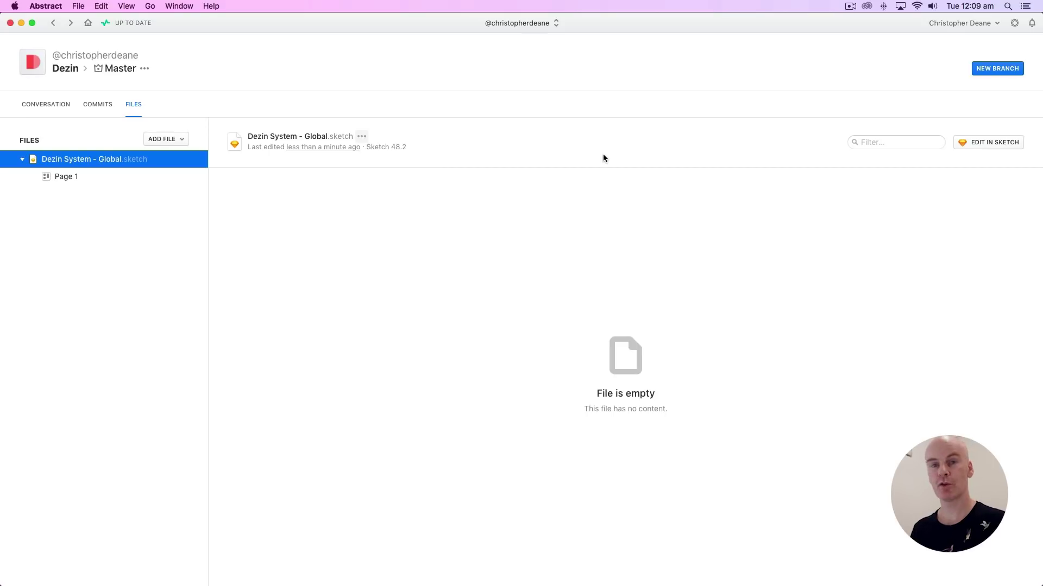
# Step: Create a branch from Master named "Art-boards and Grid" without a description
pyautogui.click(997, 69)
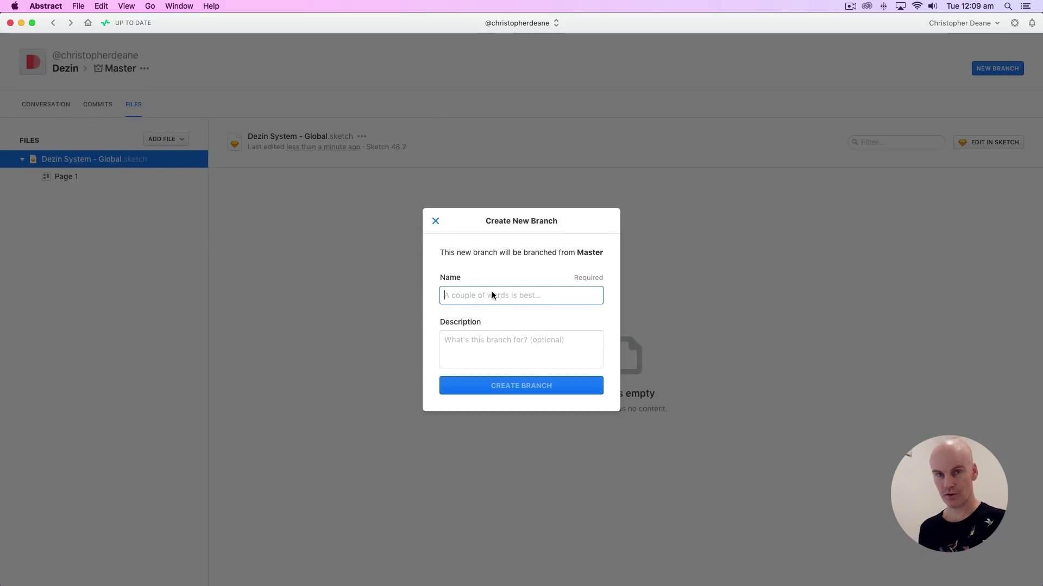
pyautogui.write('Art-boards and Grid')
pyautogui.click(485, 344)
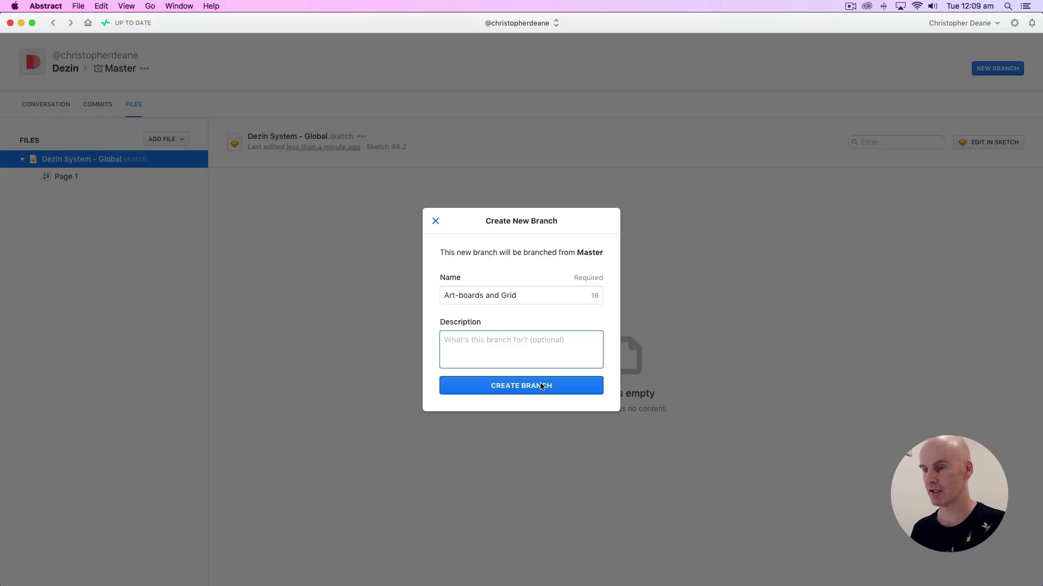
pyautogui.click(503, 387)
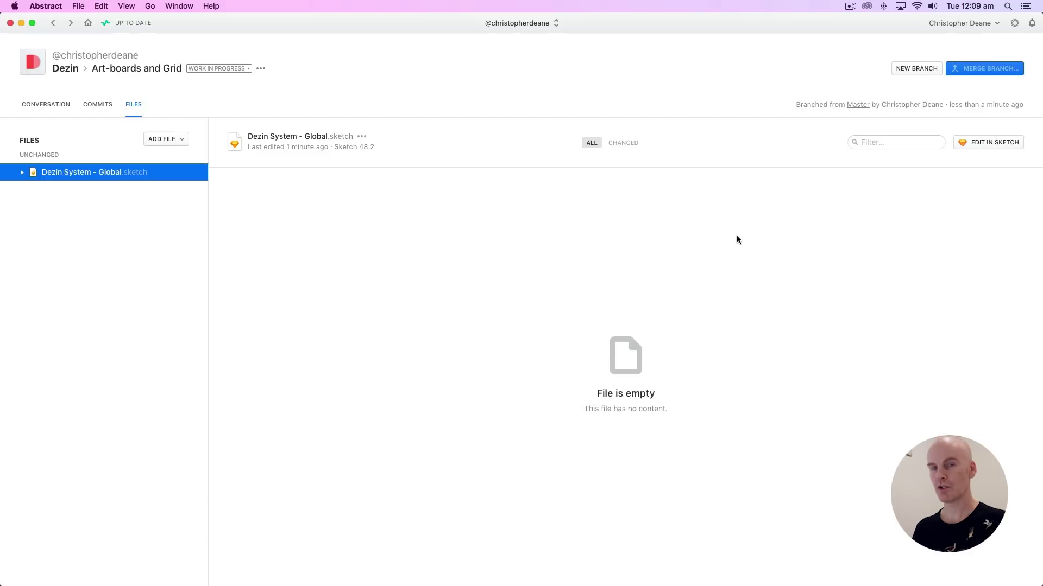
# Step: Open the branch's Dezin System - Global file in Sketch and examine the items available for customizing the toolbar
pyautogui.click(983, 142)
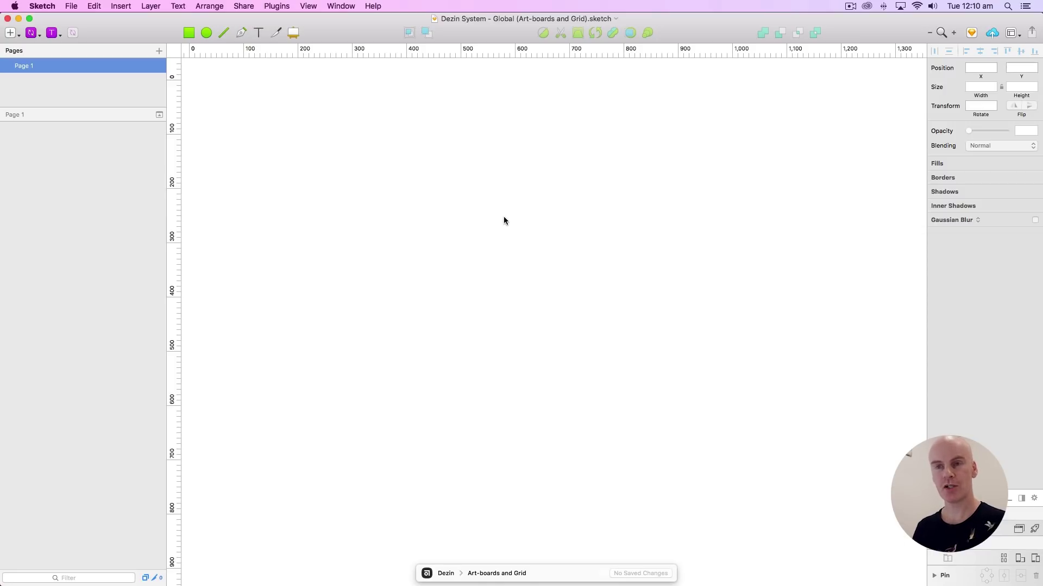
pyautogui.rightClick(133, 28)
pyautogui.click(195, 72)
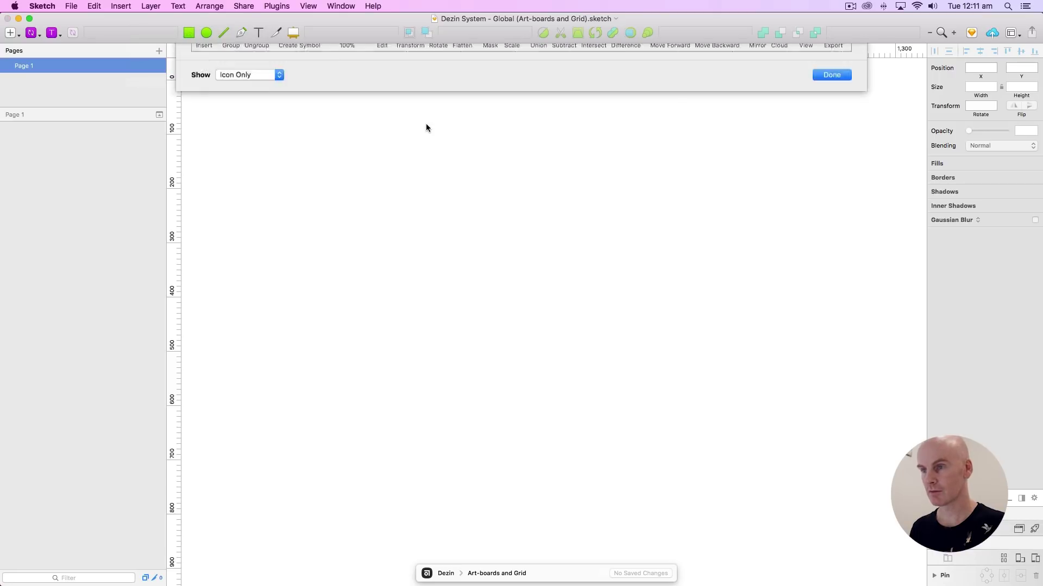
pyautogui.moveTo(459, 111)
pyautogui.mouseDown()
pyautogui.moveTo(459, 124)
pyautogui.moveTo(172, 33)
pyautogui.moveTo(458, 115)
pyautogui.mouseUp()
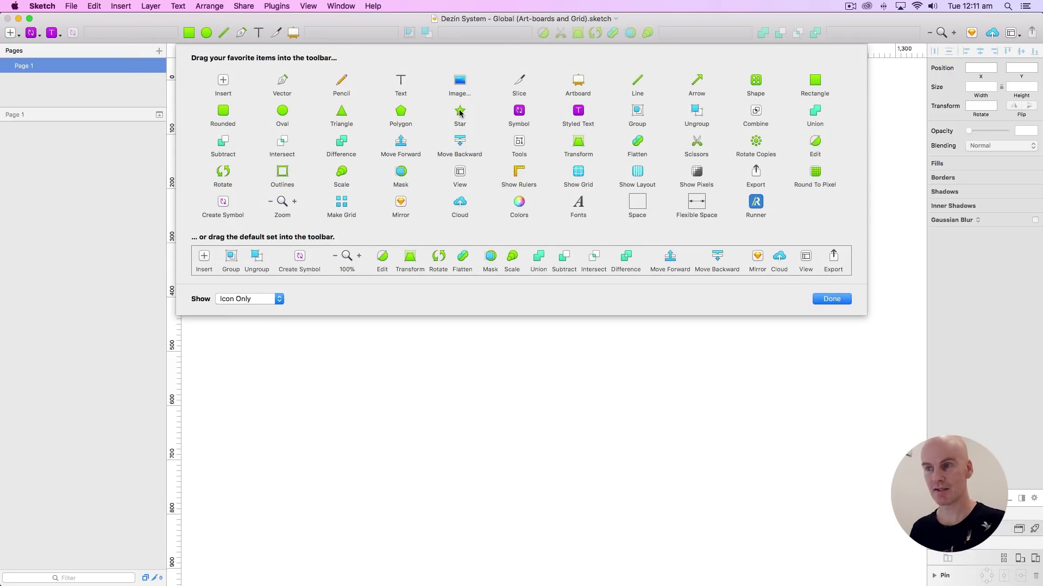
pyautogui.click(832, 299)
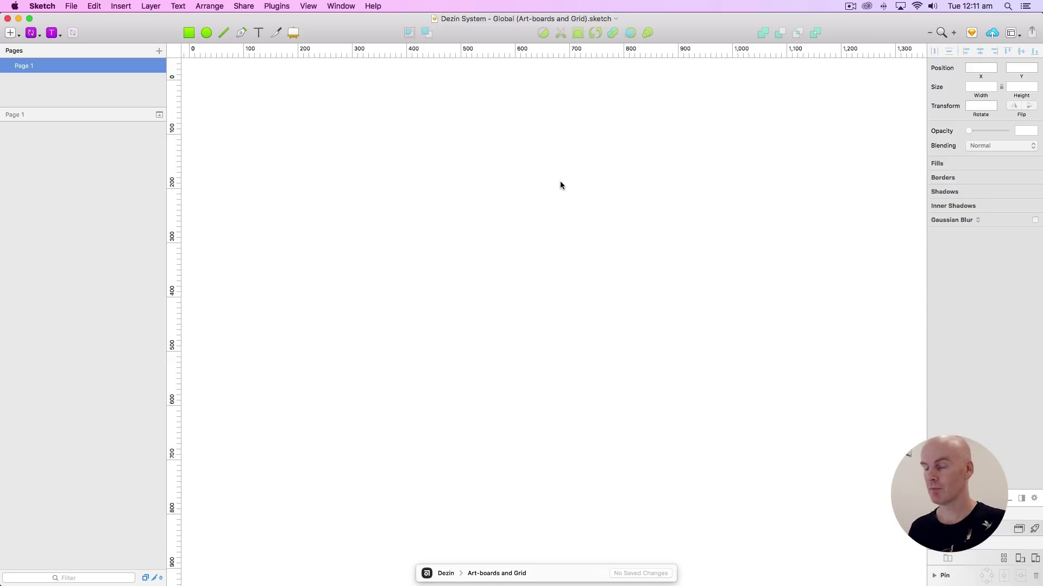
# Step: Rename Page 1 as "Dezin System - Art-boards and Grid"
pyautogui.doubleClick(64, 68)
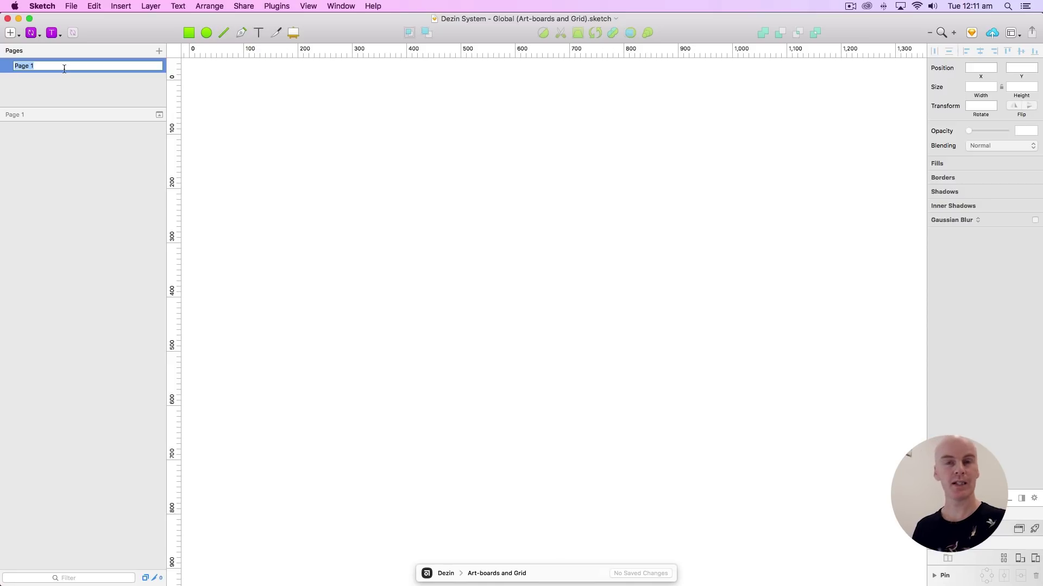
pyautogui.write('A')
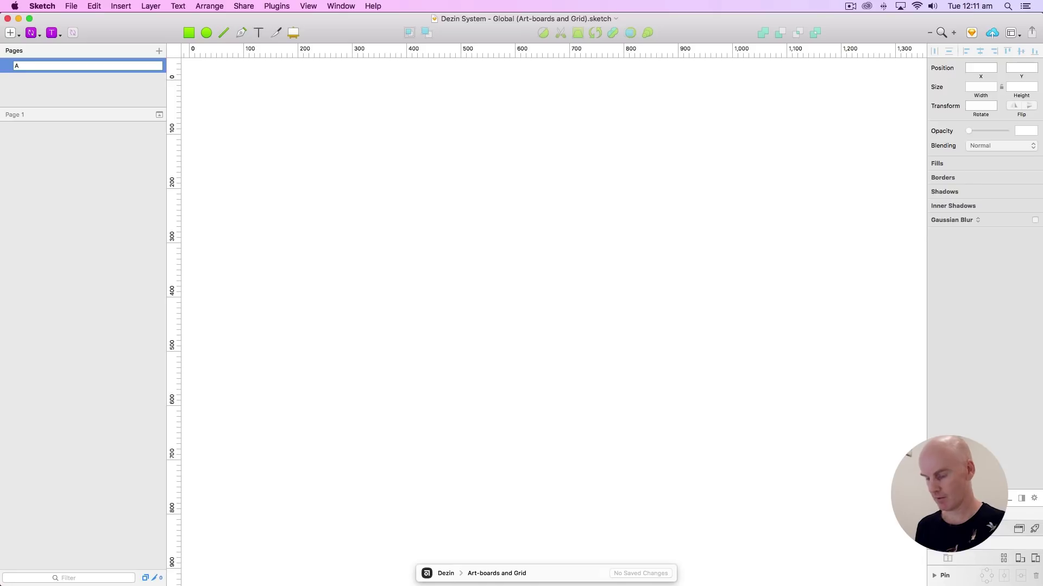
pyautogui.write('Dezin S')
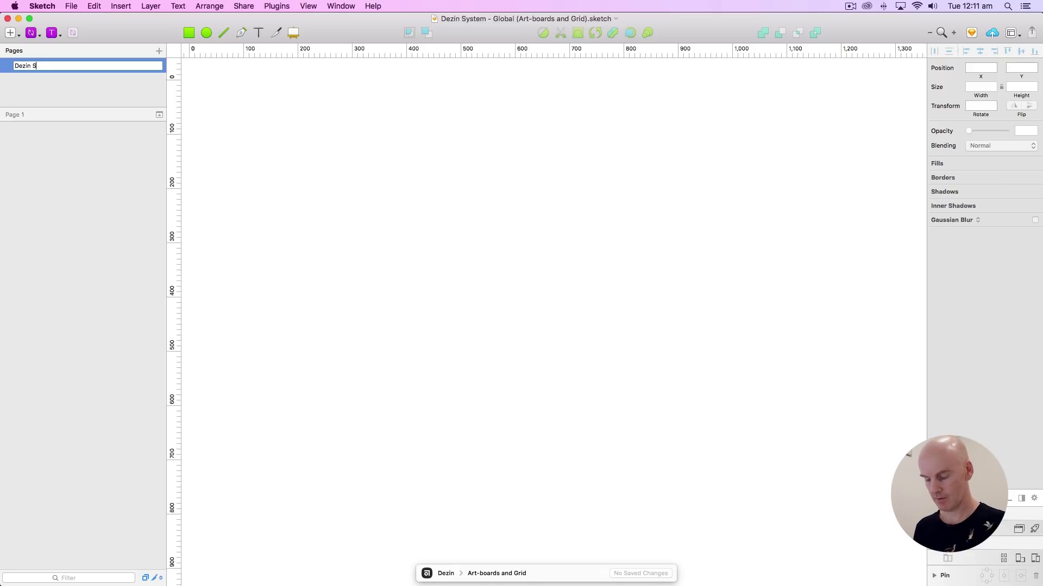
pyautogui.write('ystem - Art-boards and ')
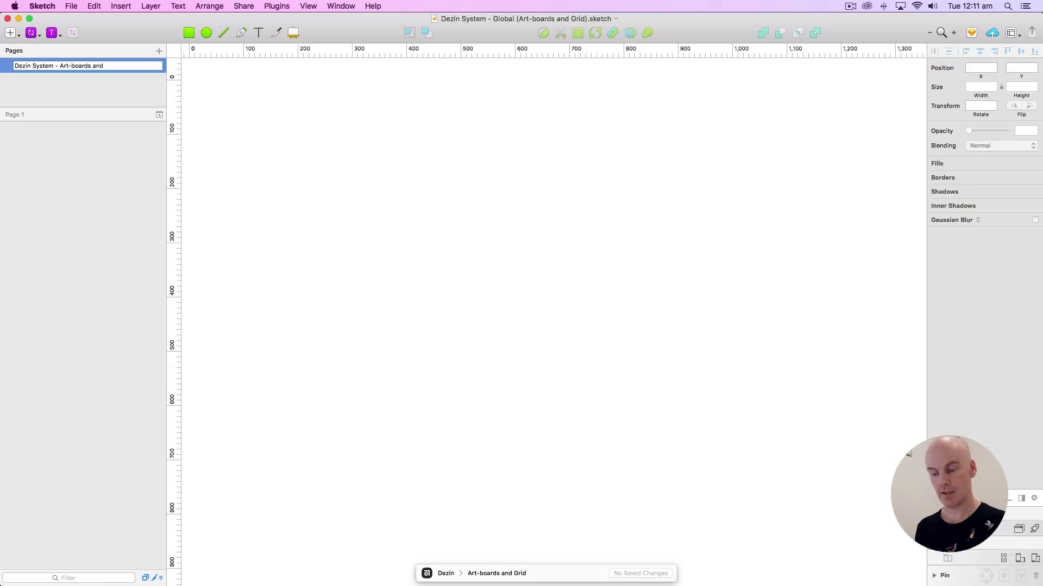
pyautogui.write('Gri')
pyautogui.press('Return')
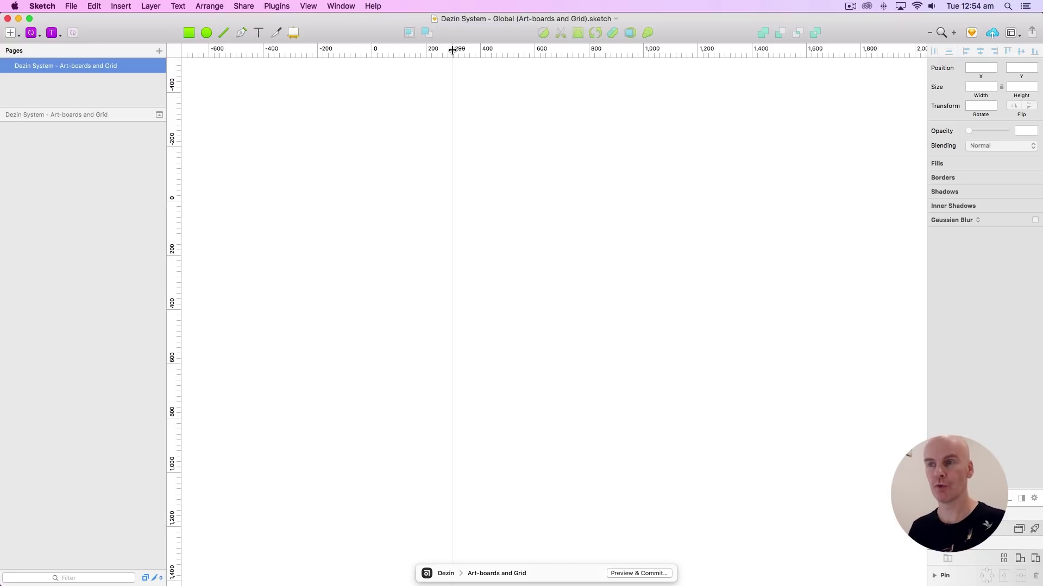
# Step: Set the page's grid to a block size of 8px with thick lines every 8 blocks
pyautogui.rightClick(453, 50)
pyautogui.click(473, 93)
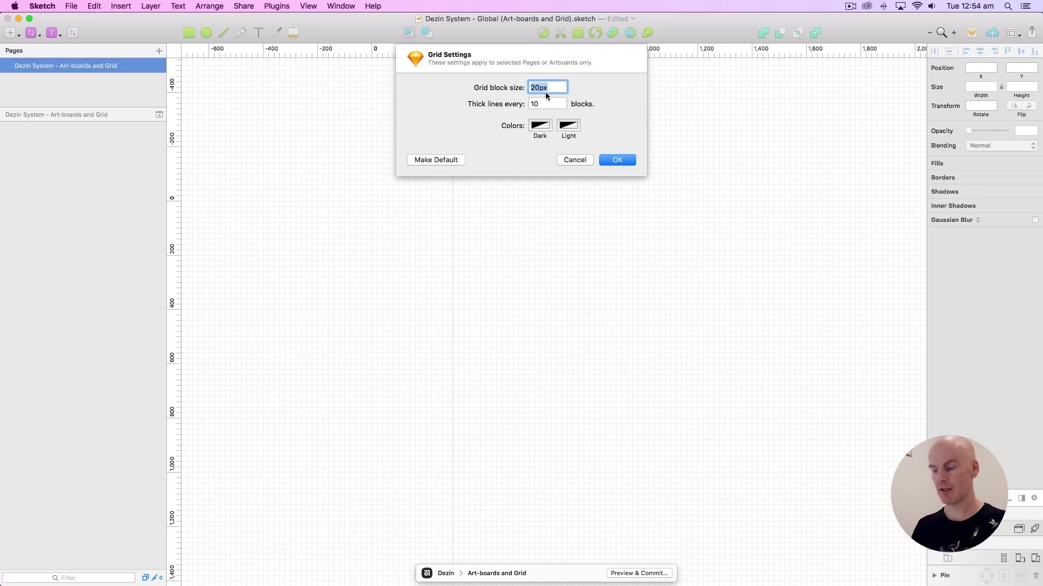
pyautogui.write('8')
pyautogui.press('Tab')
pyautogui.write('8')
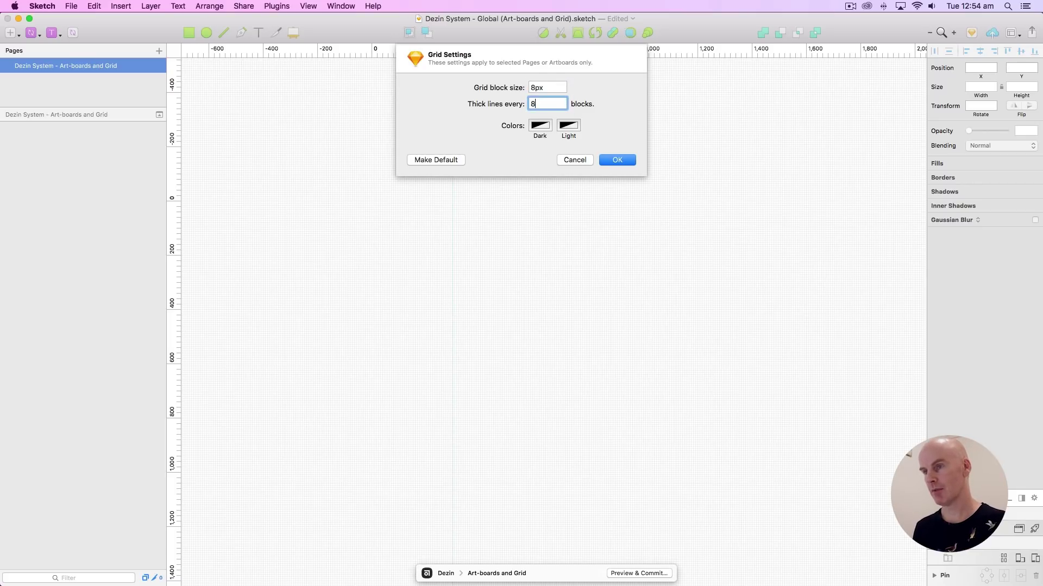
pyautogui.click(620, 160)
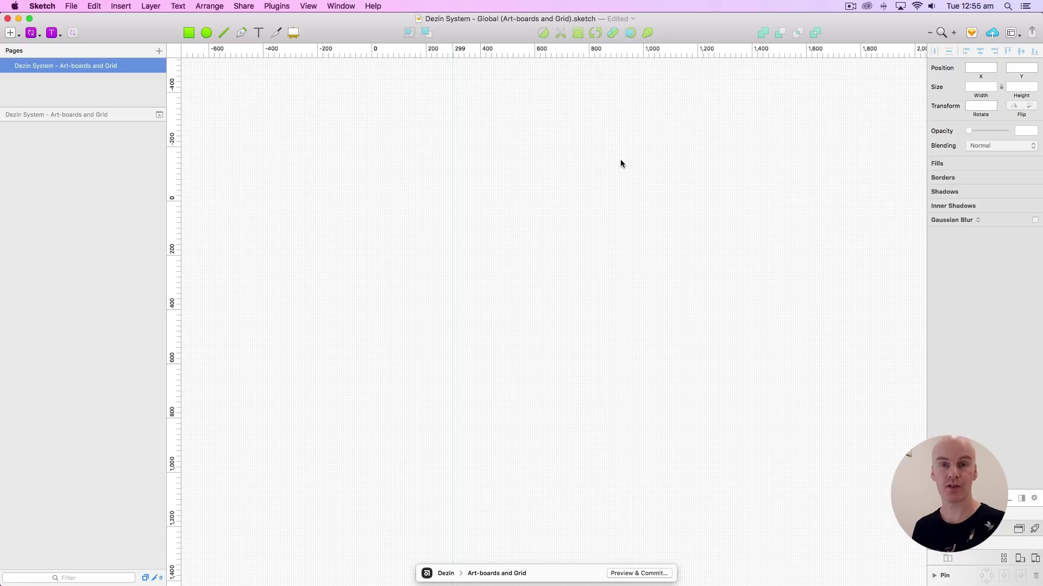
# Step: Copy the artboard and grid specification text from the other open application into the Sketch page and left-align it
pyautogui.press('super+Tab')
pyautogui.moveTo(939, 433); pyautogui.dragTo(794, 285)
pyautogui.press('super+c')
pyautogui.press('super+Tab')
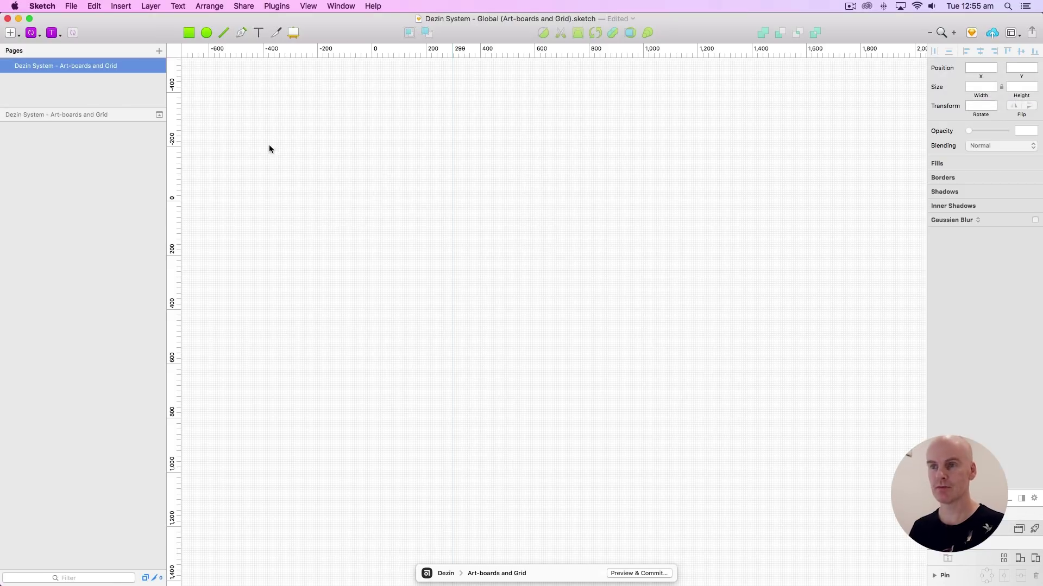
pyautogui.press('super+v')
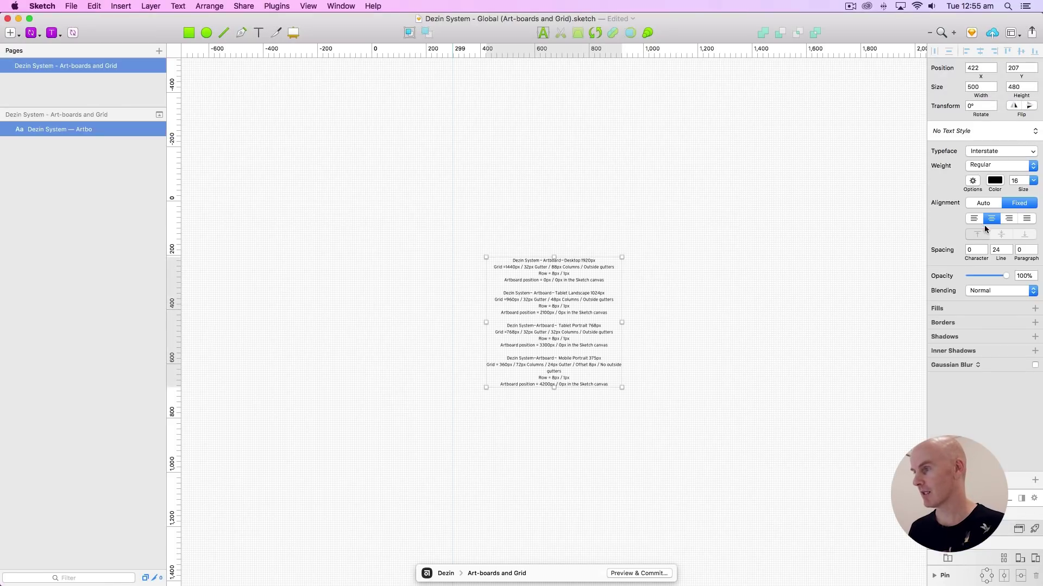
pyautogui.click(974, 220)
# Step: Position the specification text on the canvas at X -1000 and Y 0
pyautogui.moveTo(518, 304); pyautogui.dragTo(280, 161)
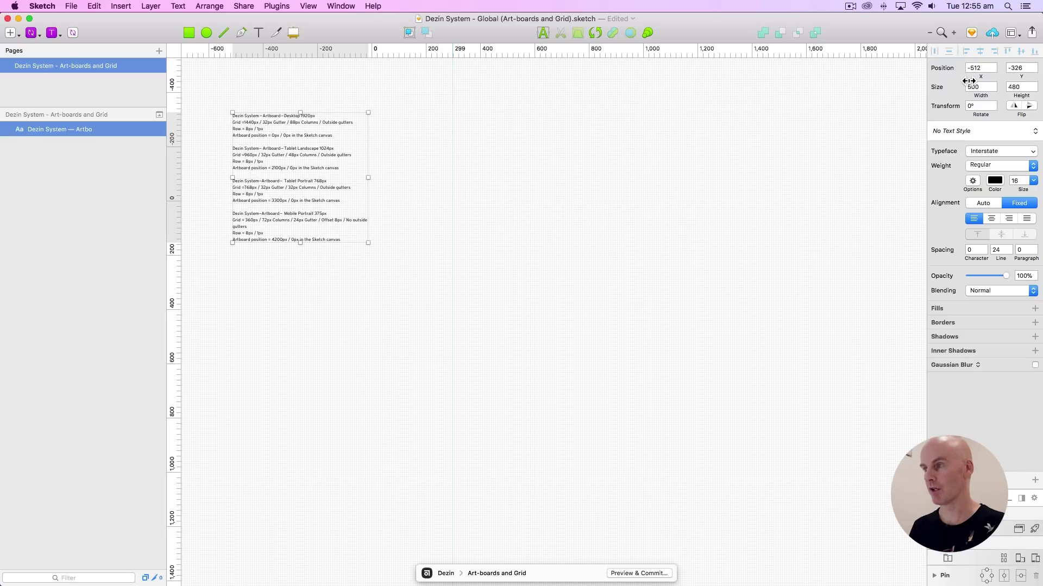
pyautogui.click(981, 68)
pyautogui.write('-1000')
pyautogui.press('Tab')
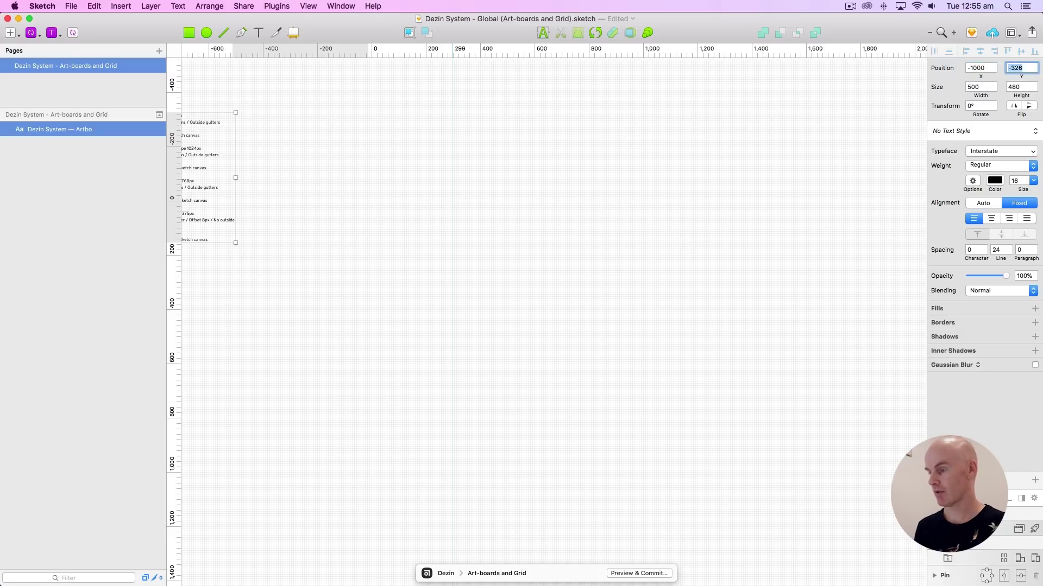
pyautogui.write('0')
pyautogui.press('Return')
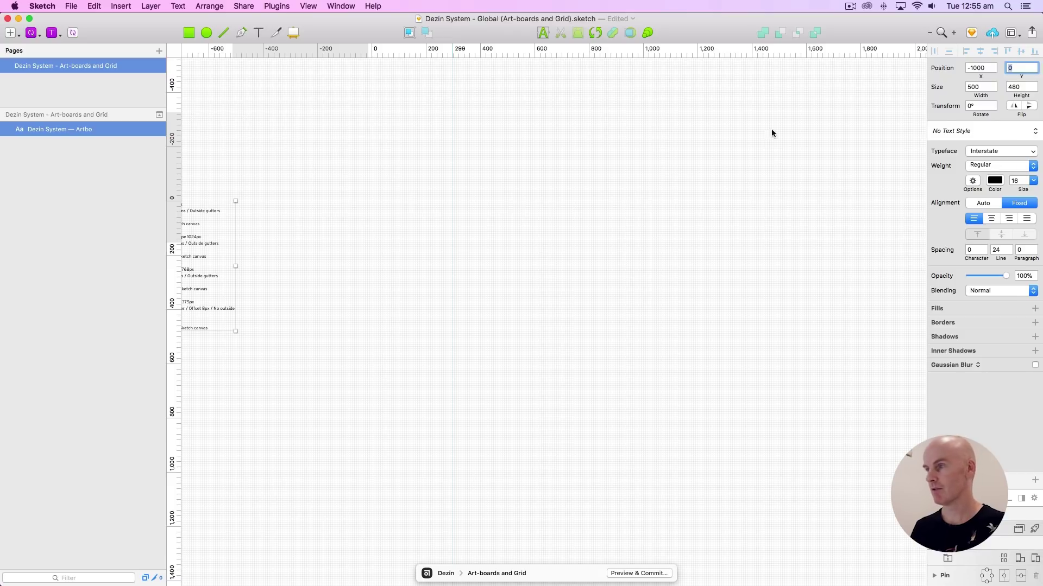
pyautogui.click(325, 191)
pyautogui.hscroll(-7, 308, 208)
pyautogui.scroll(-2, 308, 207)
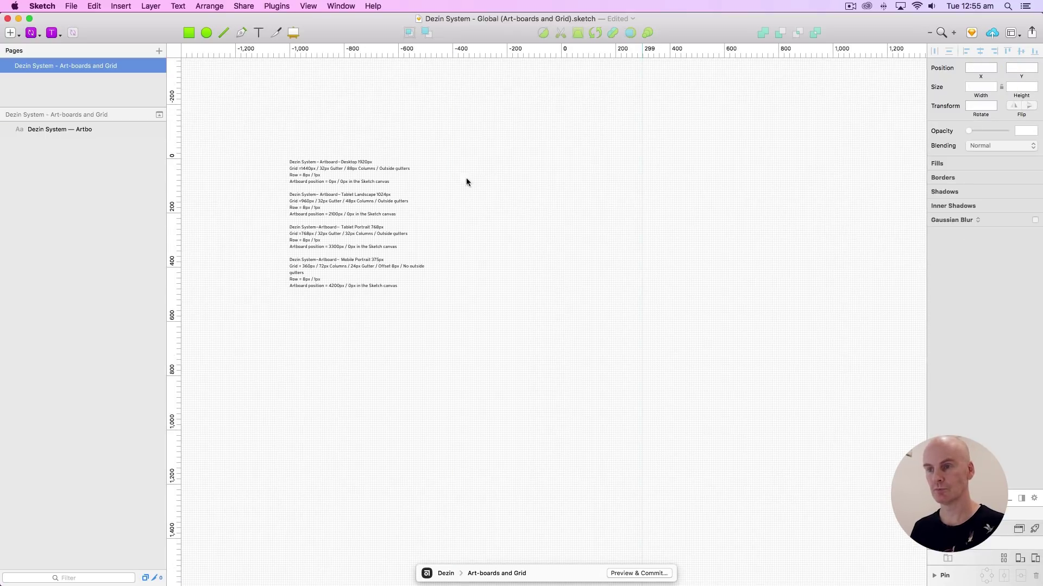
pyautogui.click(367, 187)
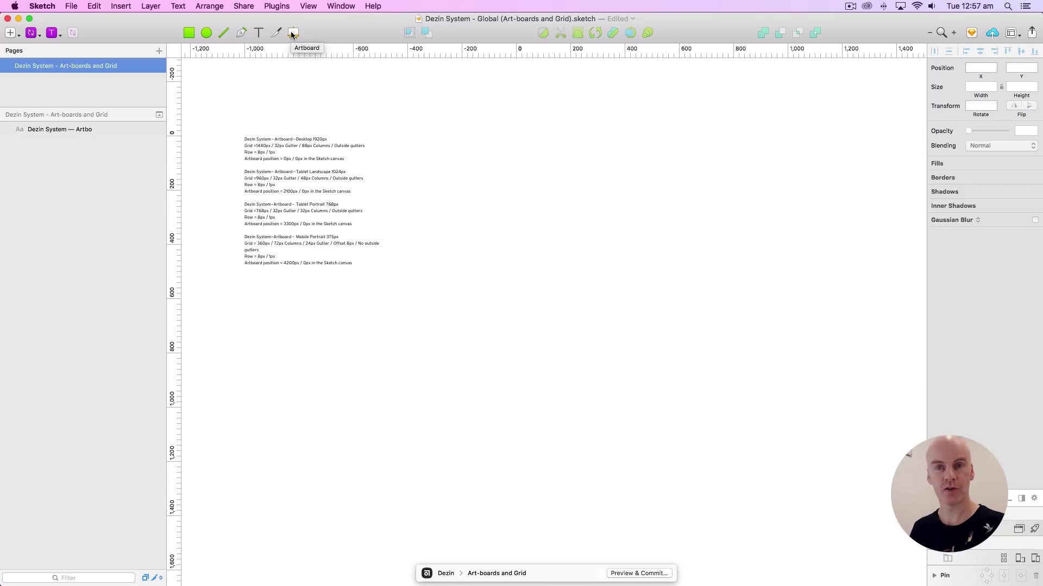
# Step: Insert a Desktop HD artboard from the Responsive Web presets
pyautogui.click(292, 34)
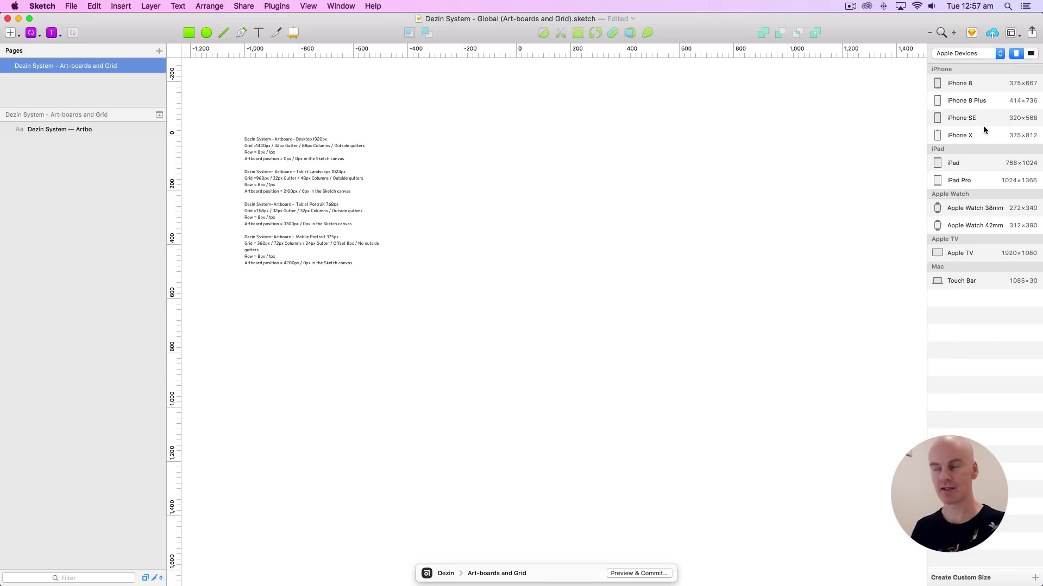
pyautogui.click(967, 54)
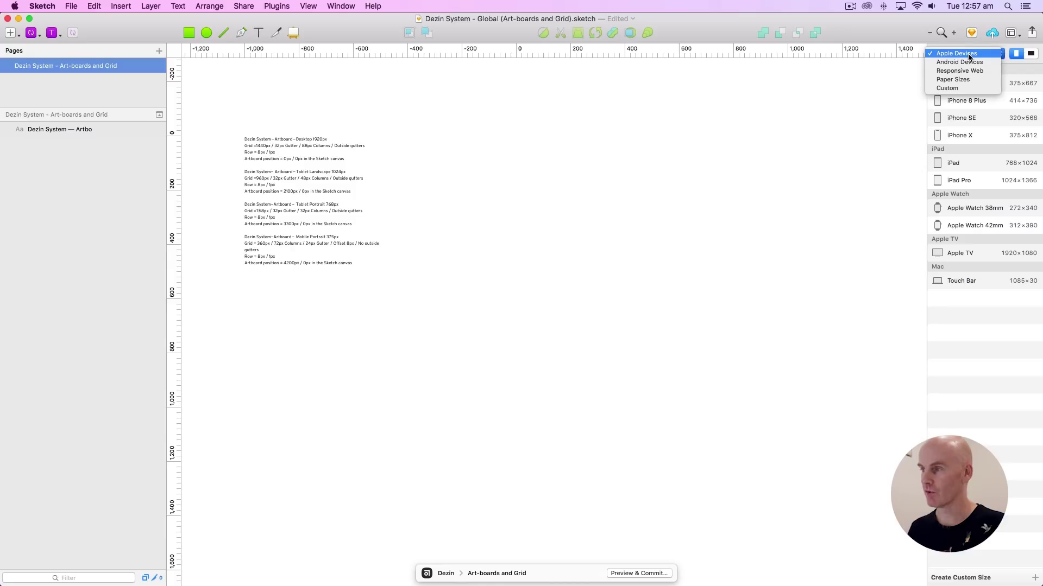
pyautogui.click(959, 71)
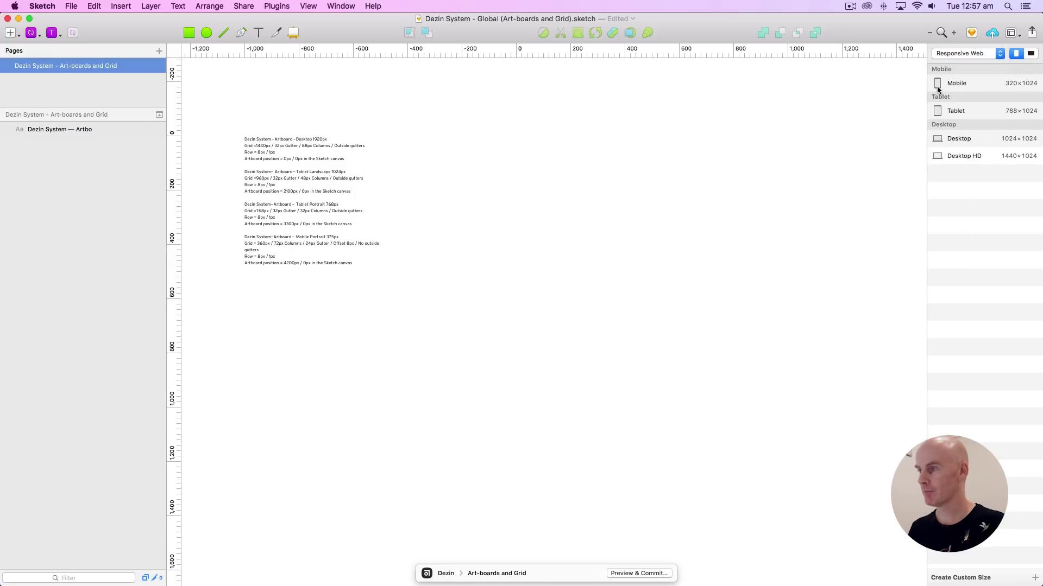
pyautogui.click(966, 156)
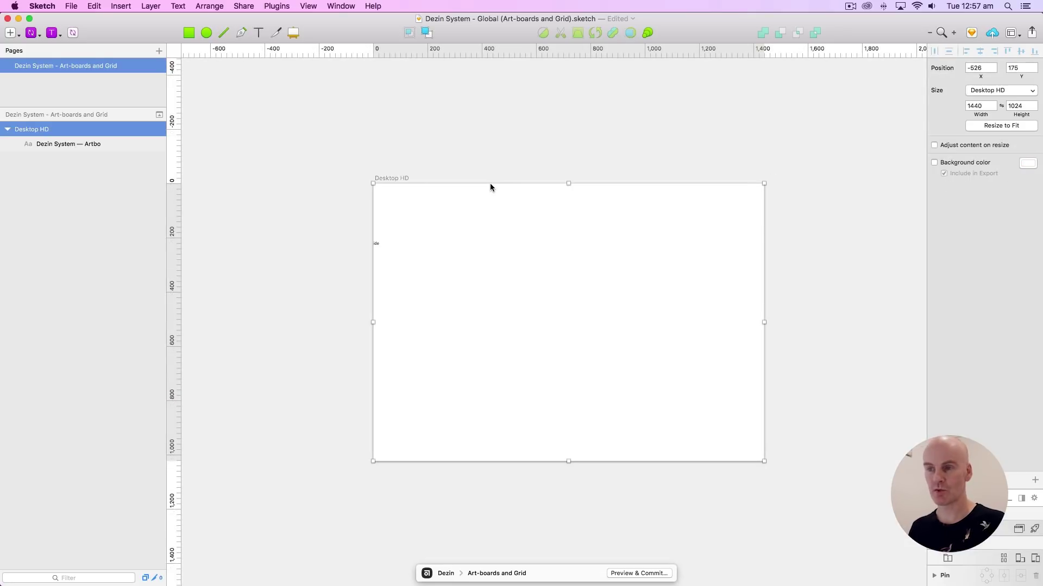
# Step: Place the Desktop HD artboard at X 0, Y 0 and resize it to 1920 × 1200
pyautogui.click(981, 70)
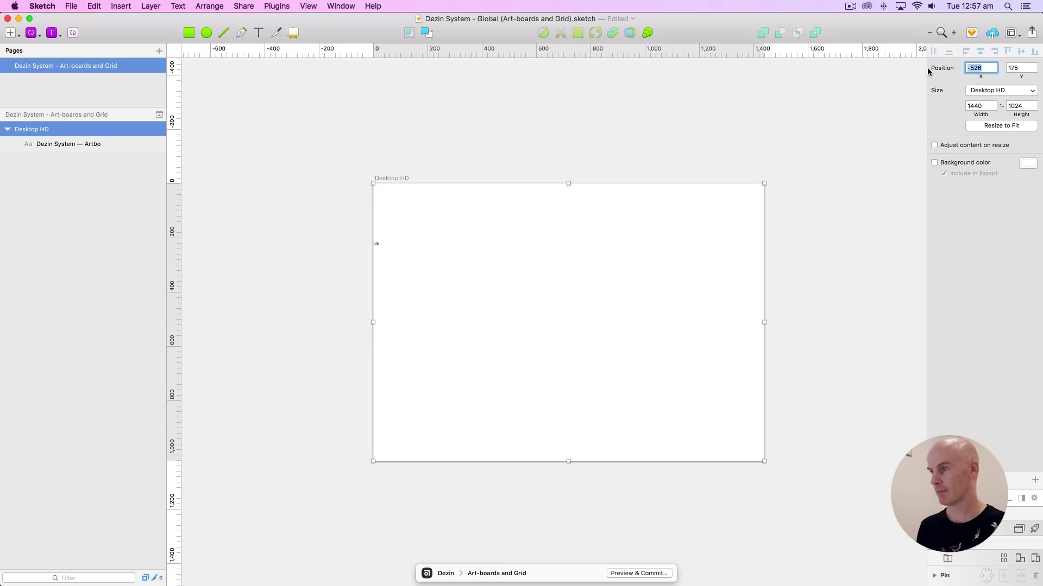
pyautogui.write('0')
pyautogui.press('Tab')
pyautogui.write('0')
pyautogui.click(979, 105)
pyautogui.write('1920')
pyautogui.press('Tab')
pyautogui.write('1200')
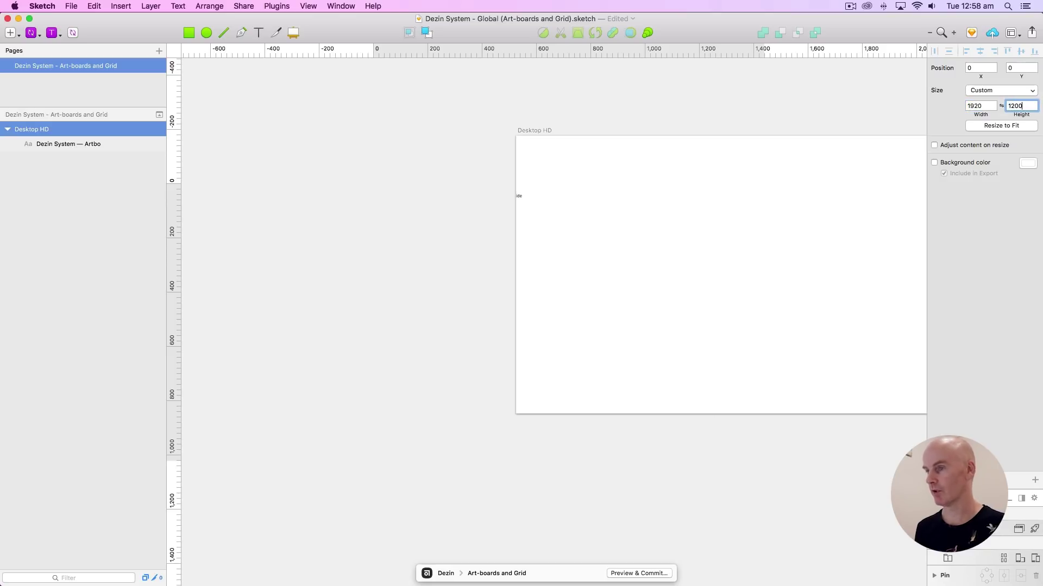
pyautogui.press('Return')
pyautogui.click(402, 146)
# Step: Move the specification text out of the Desktop HD artboard and position it at X -1000, Y 0
pyautogui.hscroll(5, 393, 133)
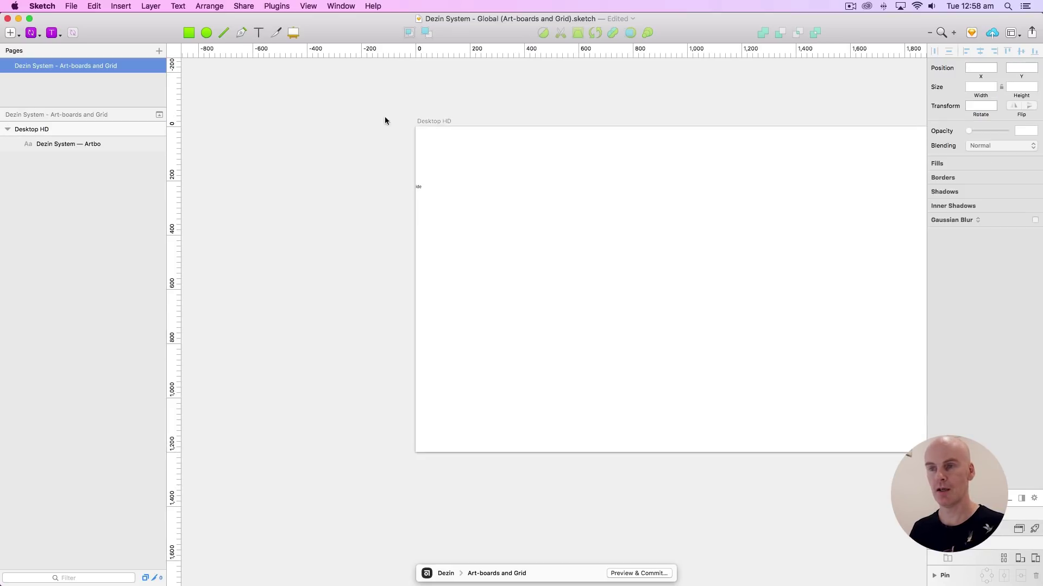
pyautogui.moveTo(420, 182); pyautogui.dragTo(326, 217)
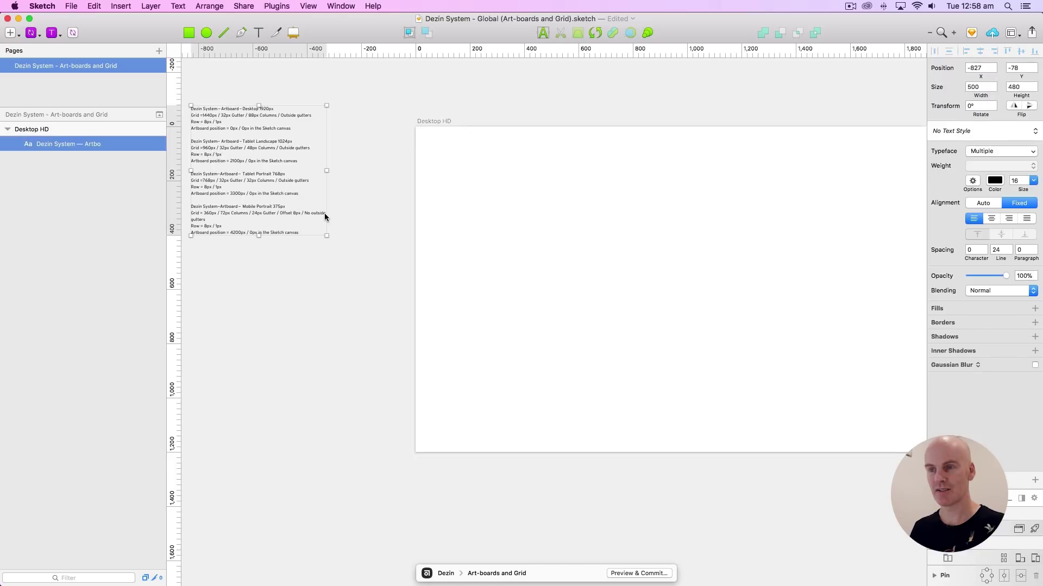
pyautogui.click(979, 67)
pyautogui.write('-1000')
pyautogui.press('Tab')
pyautogui.write('0')
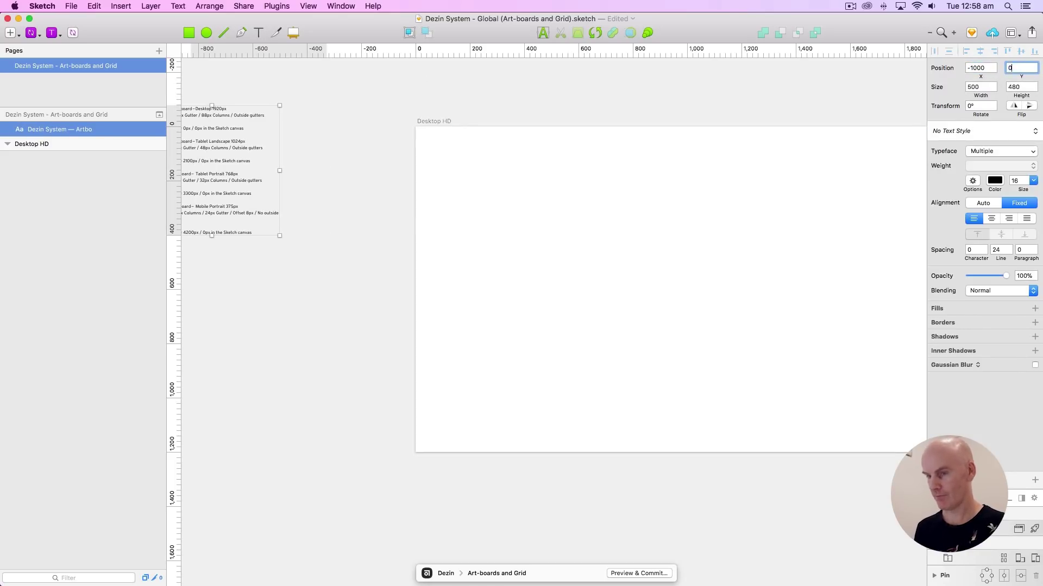
pyautogui.press('Return')
pyautogui.click(269, 101)
pyautogui.moveTo(272, 103); pyautogui.dragTo(303, 107)
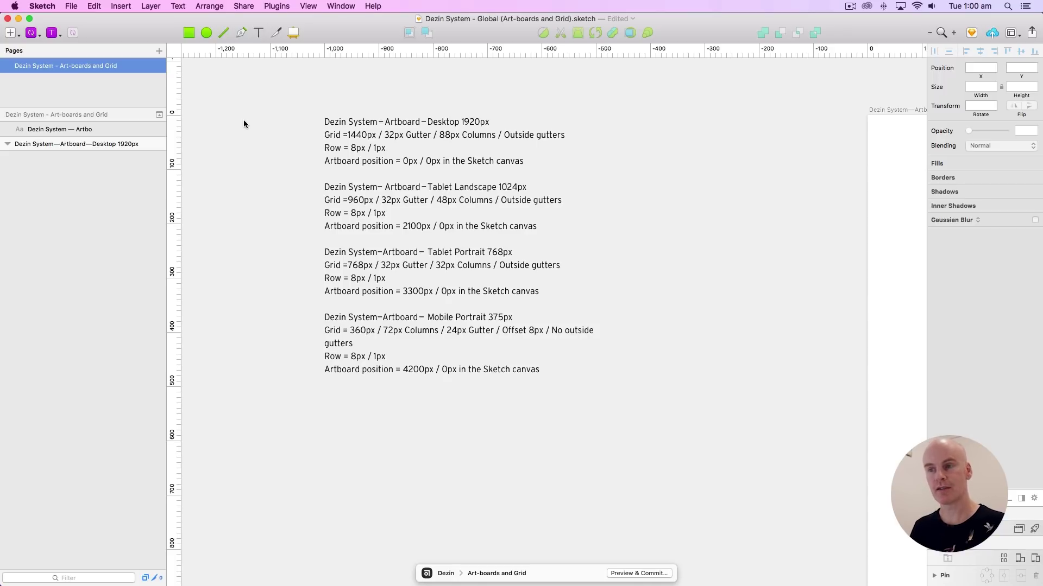
# Step: Set the Desktop 1920px artboard's column layout to a total width of 1440px with a 32px gutter width
pyautogui.hscroll(10, 352, 163)
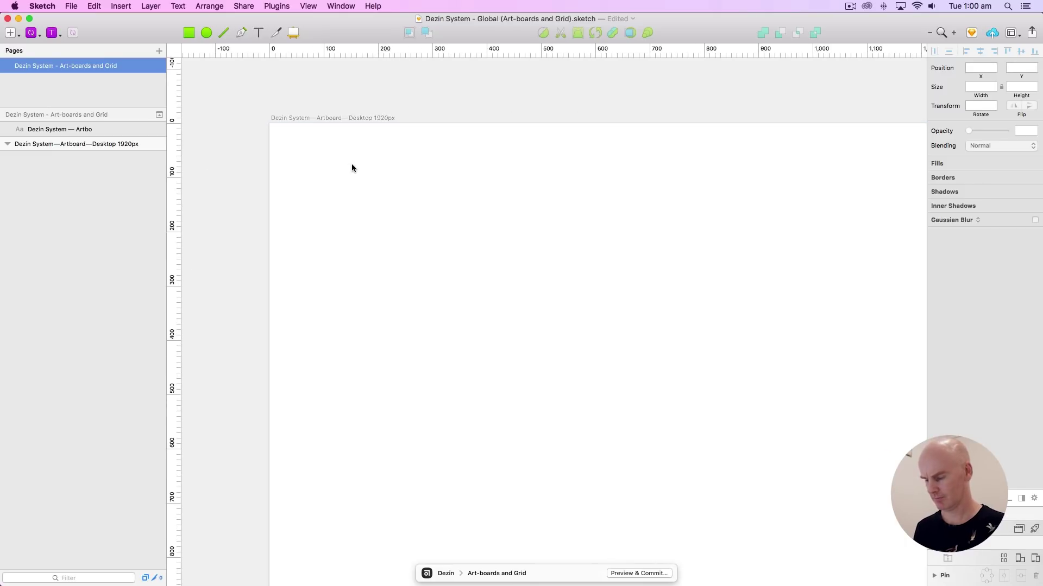
pyautogui.press('super+minus')
pyautogui.scroll(-3, 351, 164)
pyautogui.hscroll(3, 351, 164)
pyautogui.click(353, 119)
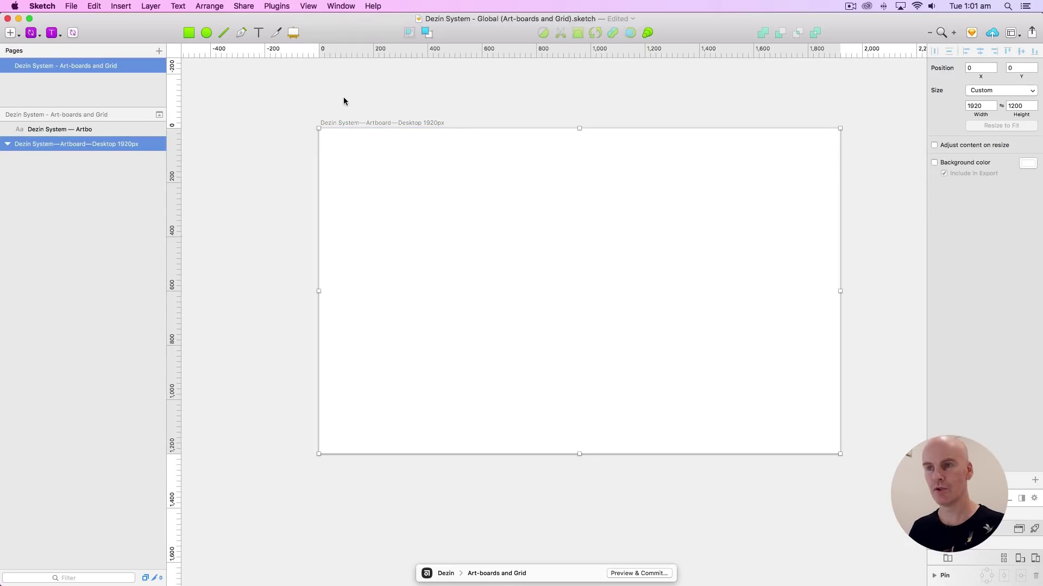
pyautogui.click(303, 5)
pyautogui.moveTo(338, 183)
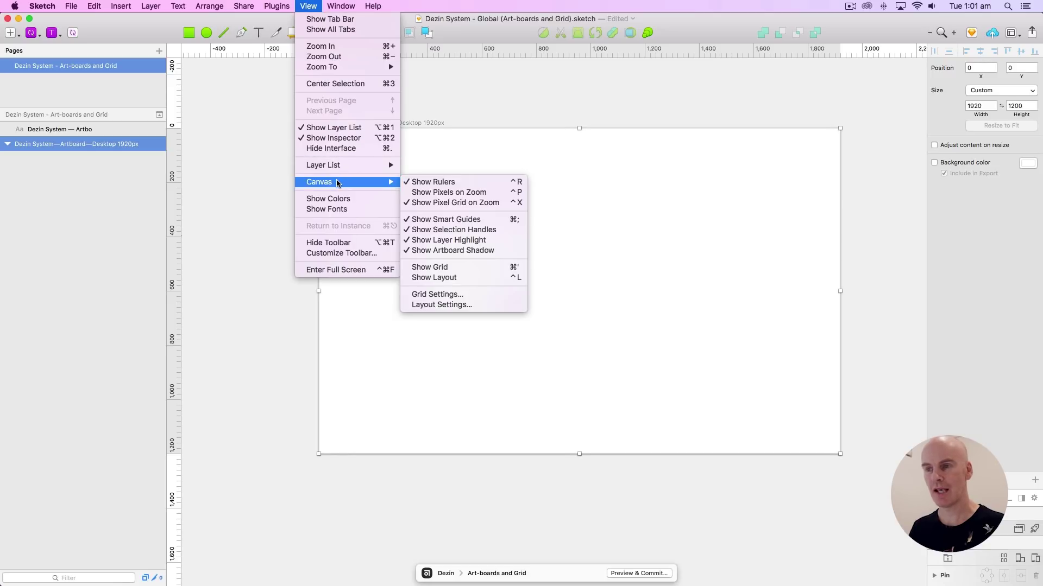
pyautogui.click(456, 305)
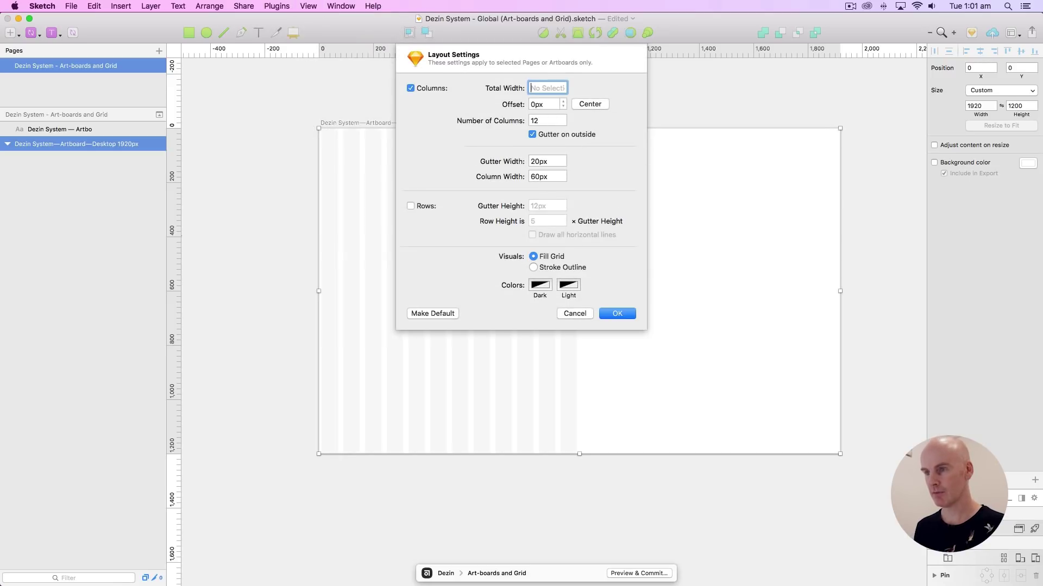
pyautogui.write('1440')
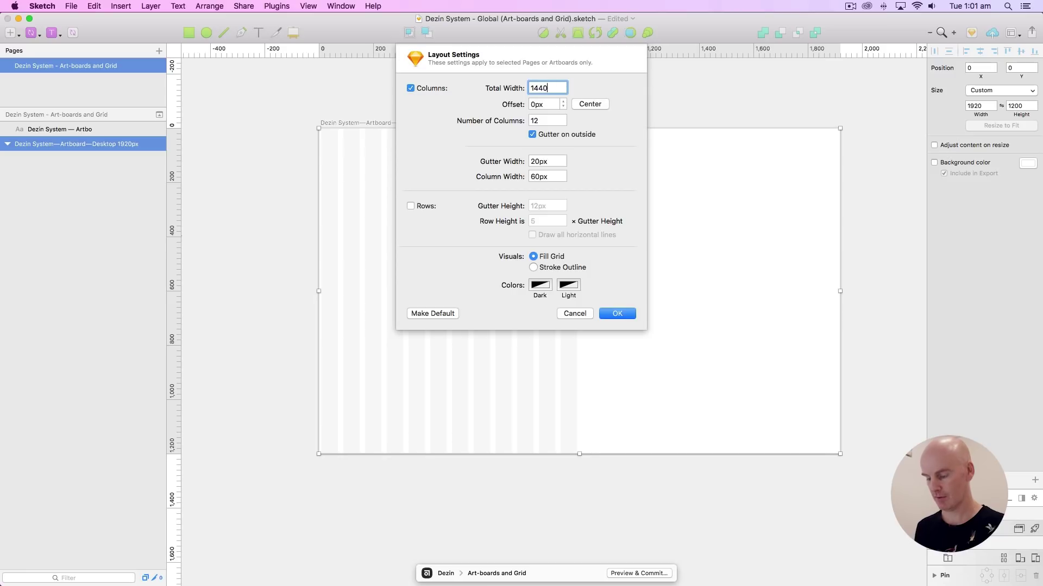
pyautogui.press('Tab')
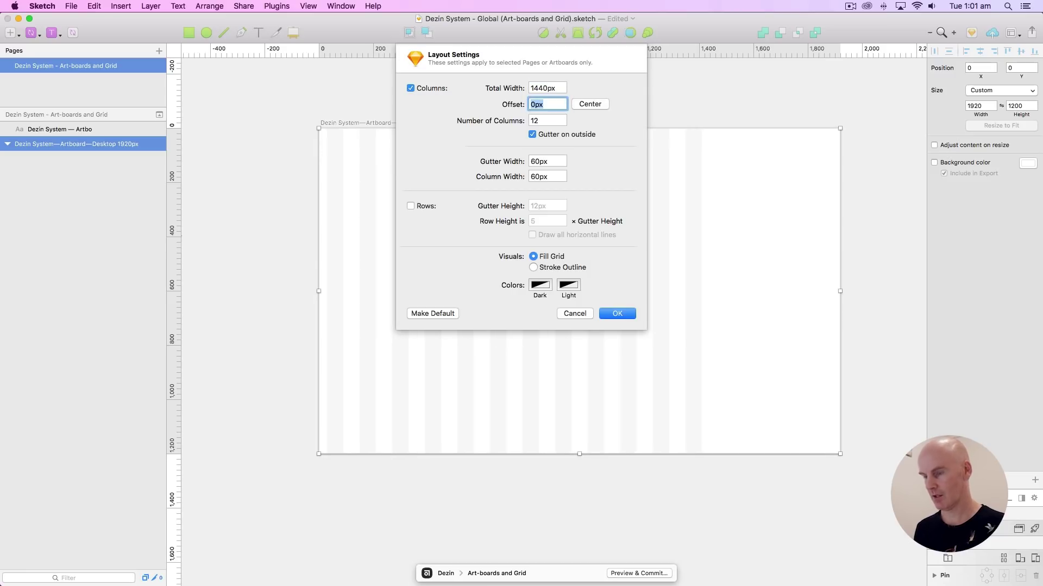
pyautogui.press('Tab')
pyautogui.press('Tab')
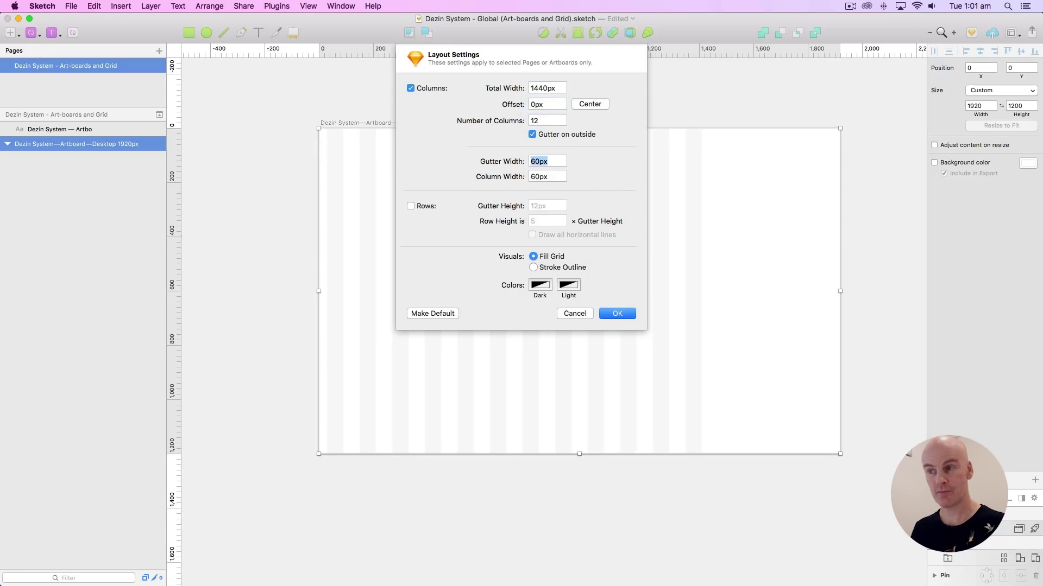
pyautogui.write('32')
pyautogui.press('Tab')
# Step: Enable rows in the artboard's layout with a gutter height of 8px and a row height of 1 × gutter height, and apply the layout
pyautogui.click(431, 207)
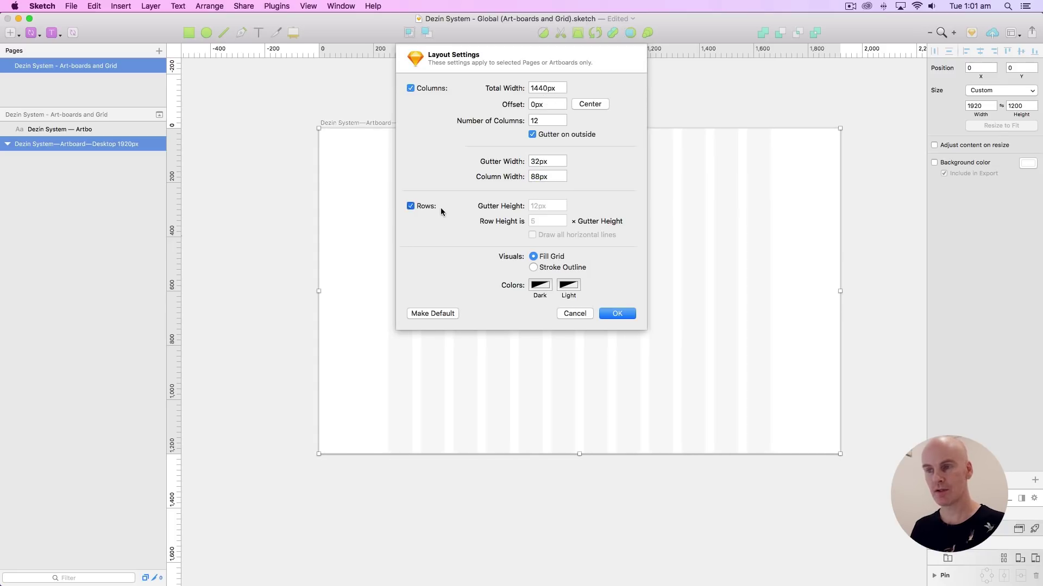
pyautogui.click(411, 206)
pyautogui.moveTo(547, 206); pyautogui.dragTo(502, 208)
pyautogui.write('8')
pyautogui.press('Tab')
pyautogui.write('1')
pyautogui.press('Tab')
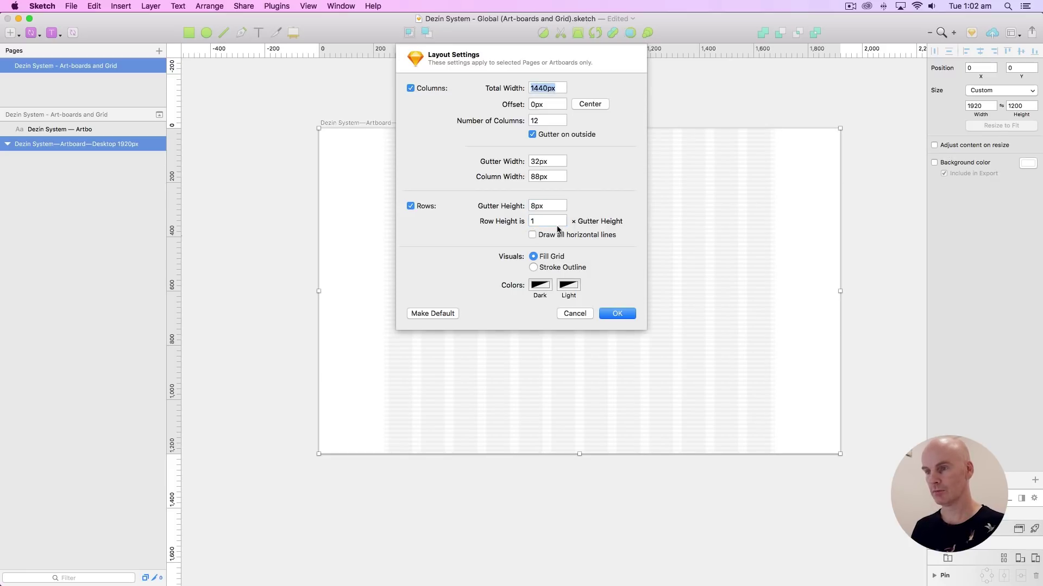
pyautogui.click(614, 313)
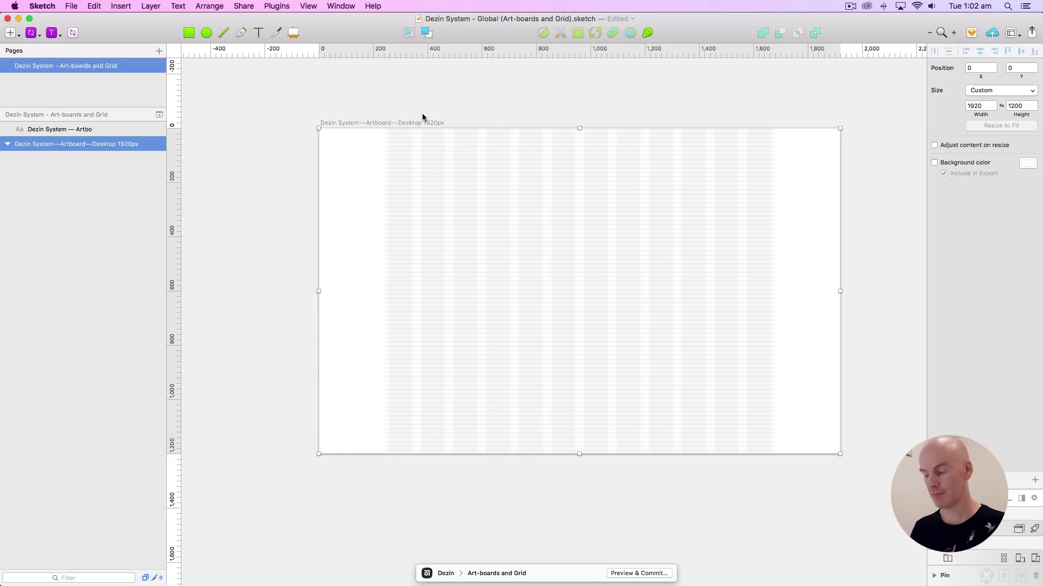
# Step: Show the grid on the Desktop 1920px artboard and add a vertical guide at X 256
pyautogui.hotkey('ctrl', 'g')
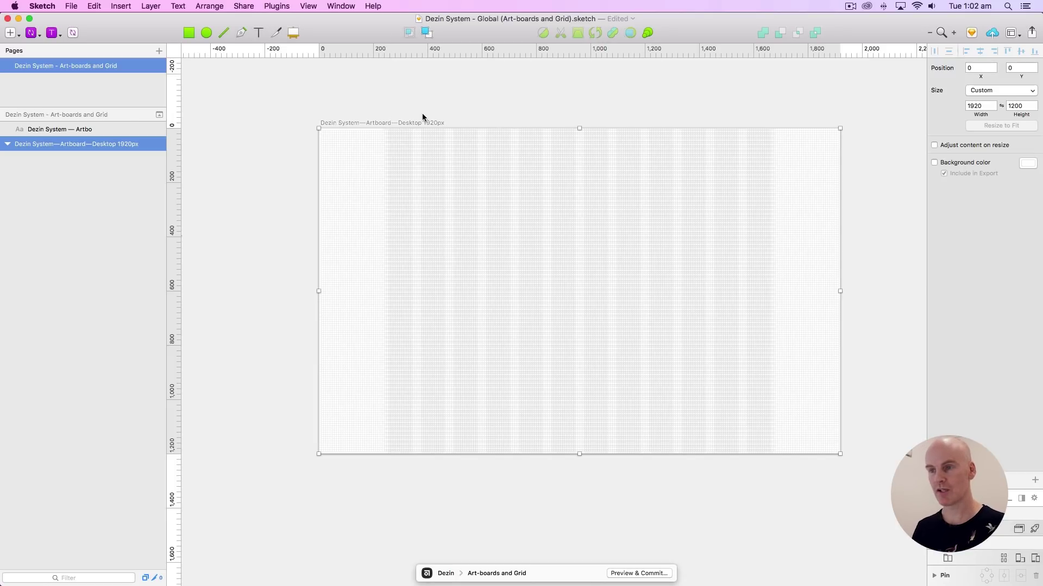
pyautogui.press('super+plus')
pyautogui.press('super+plus')
pyautogui.scroll(8, 423, 113)
pyautogui.hscroll(-8, 423, 113)
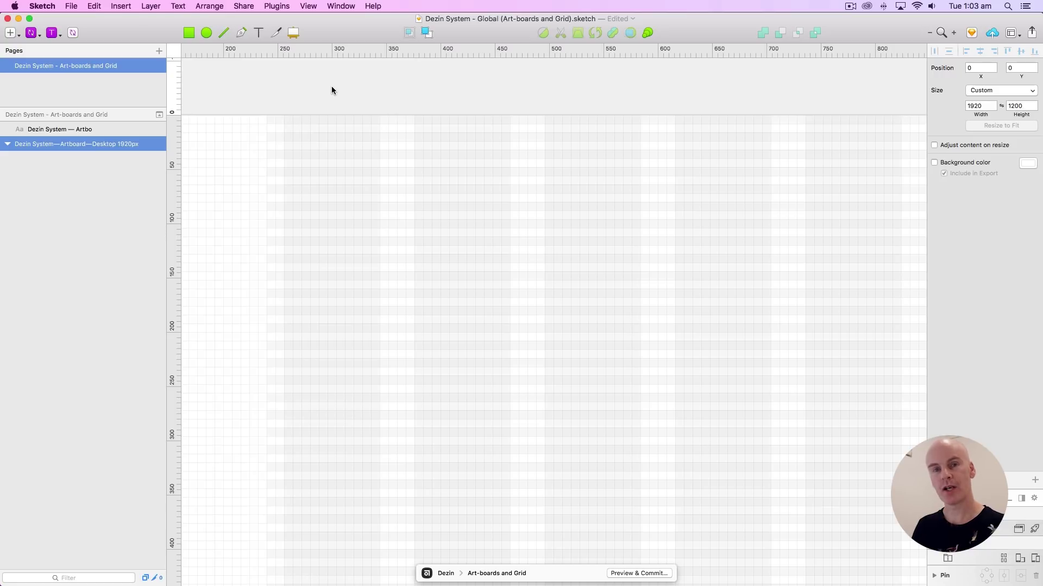
pyautogui.click(283, 54)
# Step: Add vertical guides at X 960, 944 and 976 to mark the Desktop artboard's centre and the edges of its middle gutter
pyautogui.press('super+minus')
pyautogui.moveTo(676, 154); pyautogui.dragTo(361, 126)
pyautogui.click(486, 54)
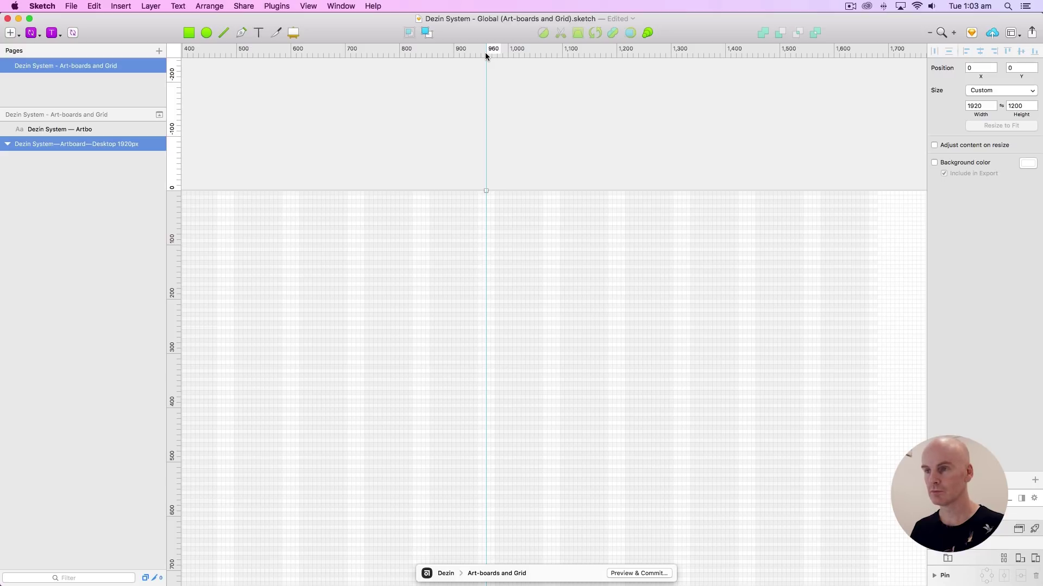
pyautogui.press('super+plus')
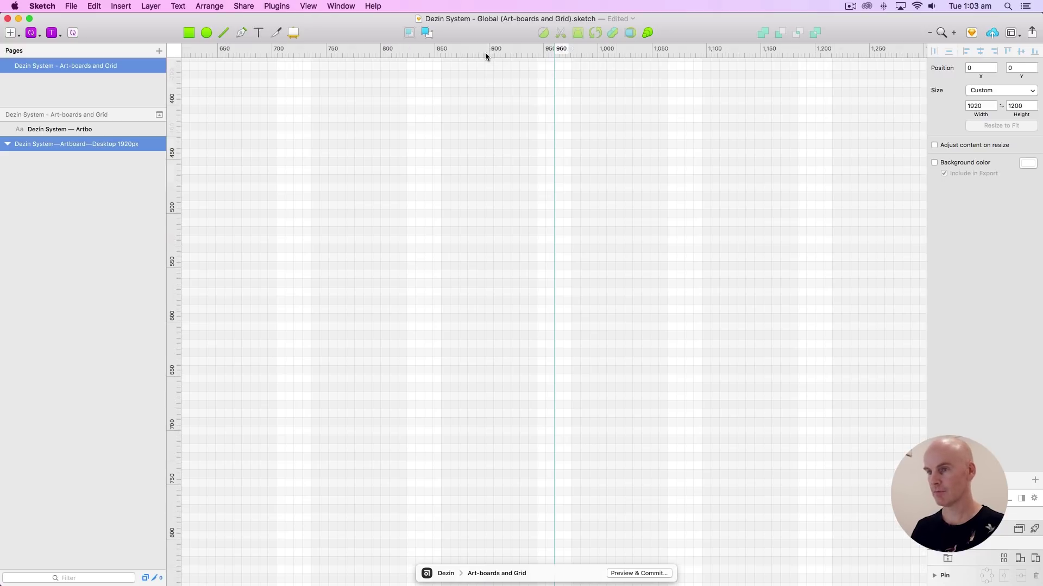
pyautogui.moveTo(538, 140); pyautogui.dragTo(475, 249)
pyautogui.hscroll(1, 475, 250)
pyautogui.scroll(10, 496, 221)
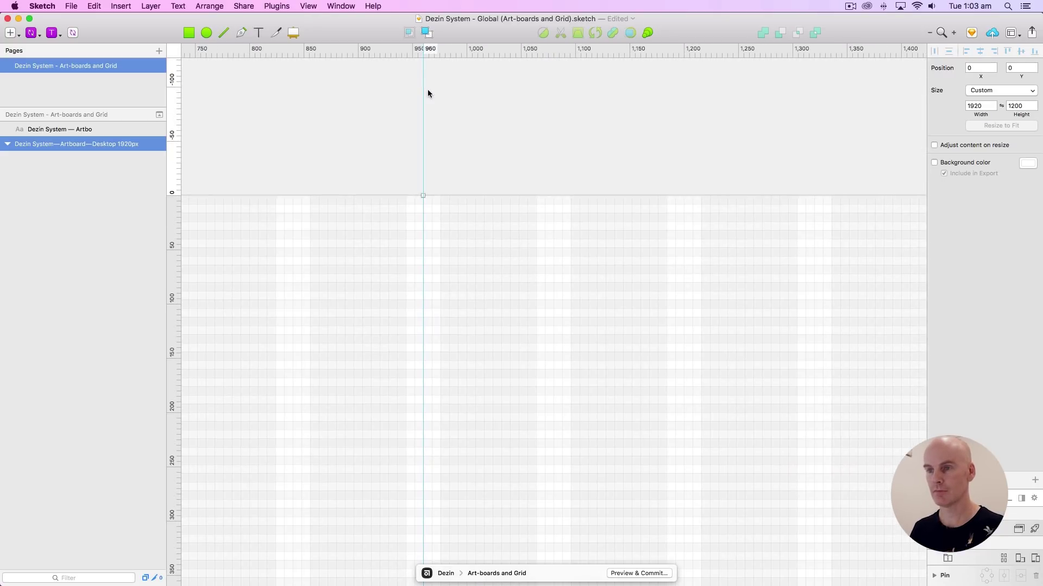
pyautogui.click(406, 55)
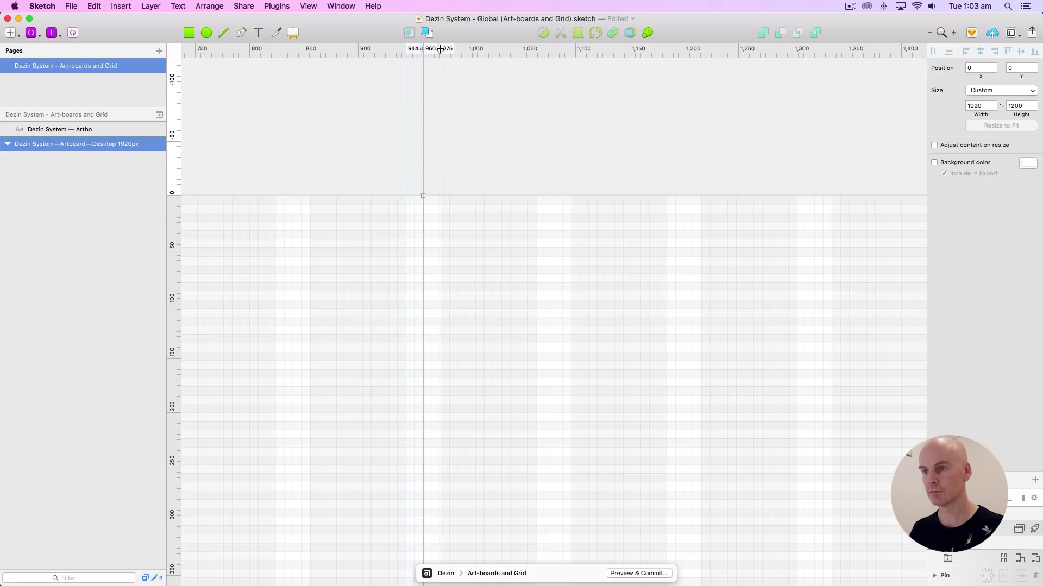
pyautogui.click(440, 48)
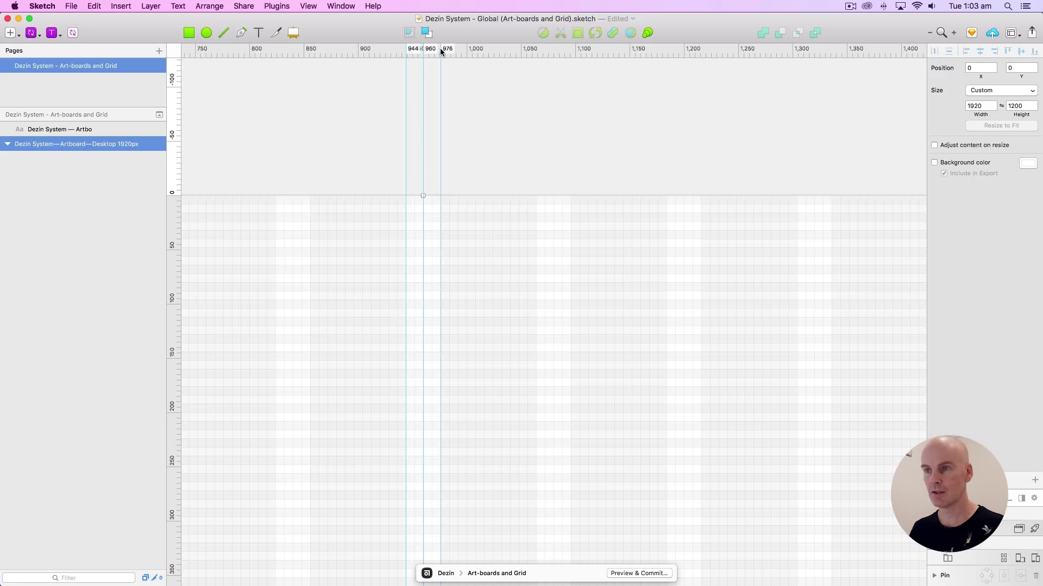
# Step: Add a vertical guide at X 1664 at the outer edge of the Desktop artboard's last column
pyautogui.click(466, 136)
pyautogui.hscroll(10, 496, 132)
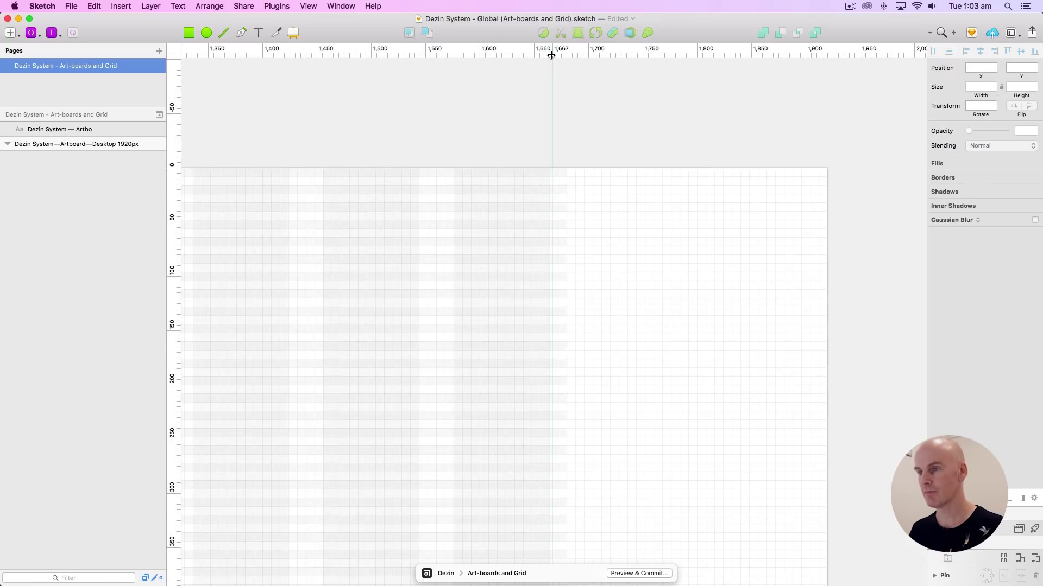
pyautogui.click(548, 50)
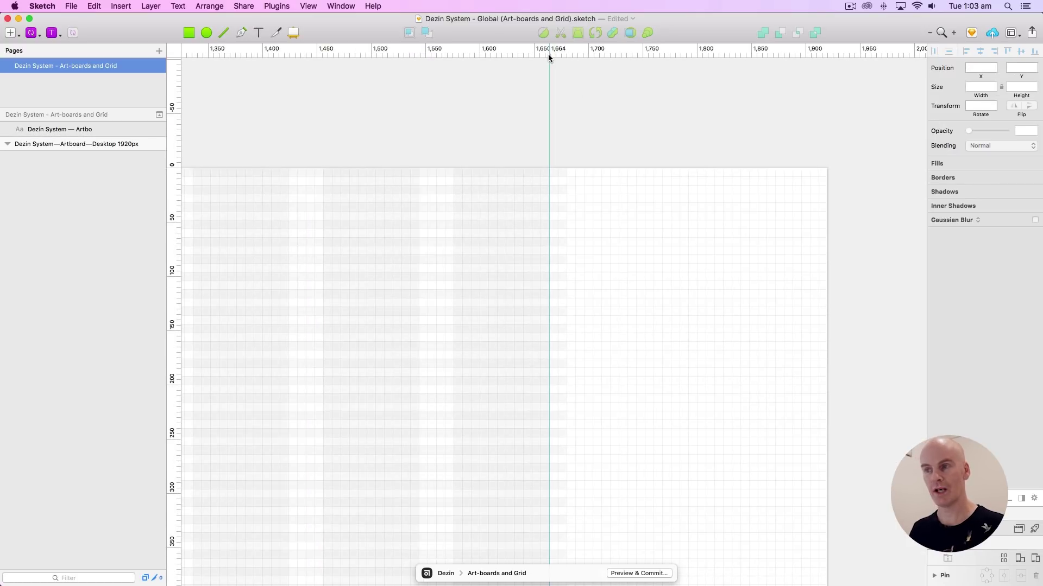
# Step: Add vertical guides at X 376 and X 1544 to the Desktop 1920px artboard
pyautogui.press('super+0')
pyautogui.hscroll(-10, 706, 136)
pyautogui.moveTo(556, 134); pyautogui.dragTo(463, 117)
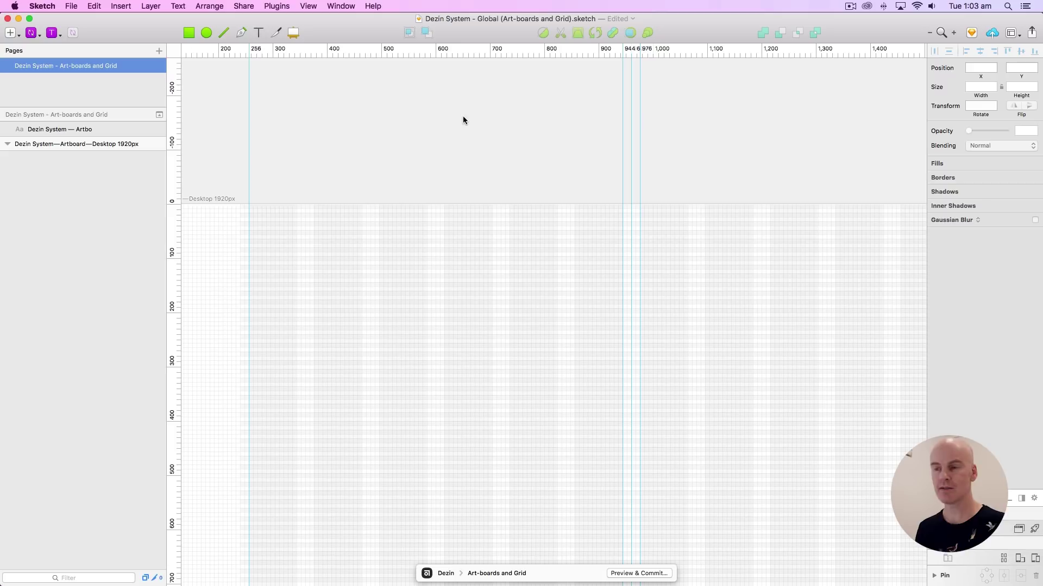
pyautogui.click(313, 49)
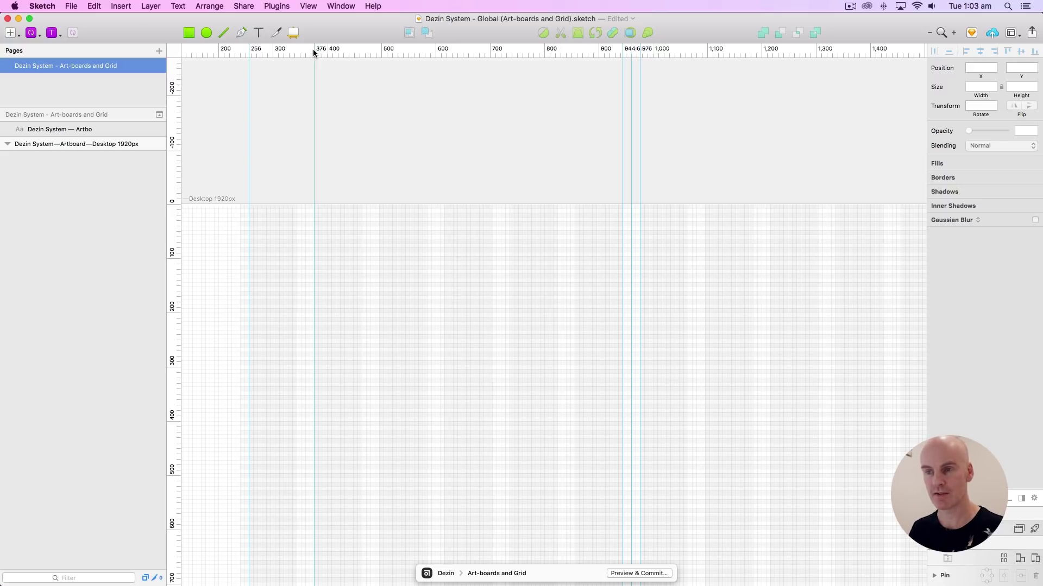
pyautogui.hscroll(10, 763, 144)
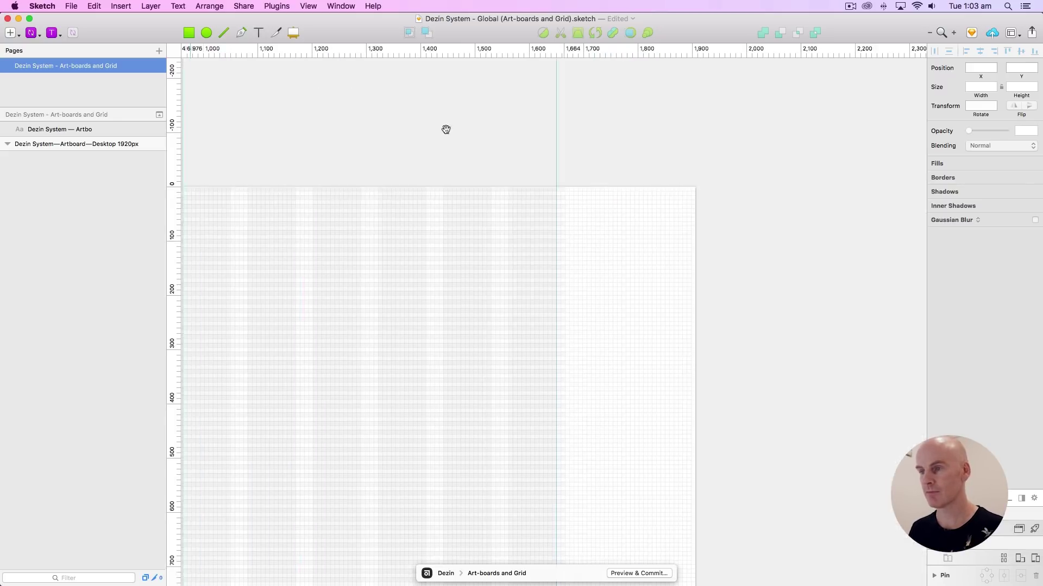
pyautogui.click(477, 49)
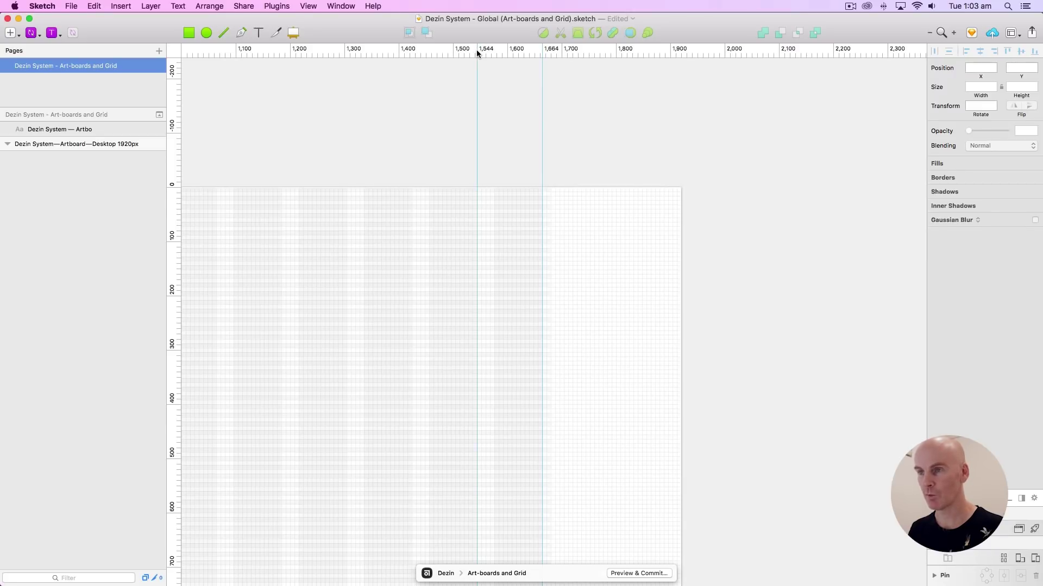
pyautogui.hscroll(-15, 391, 114)
pyautogui.press('super+minus')
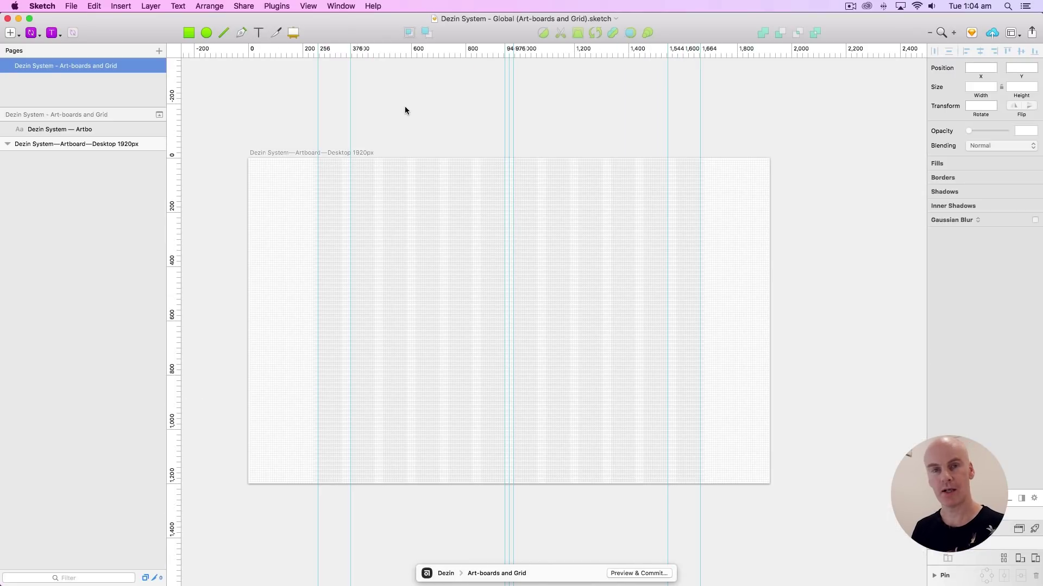
# Step: Review the specification text for the artboards' grids, rows and canvas positions
pyautogui.hscroll(-12, 405, 110)
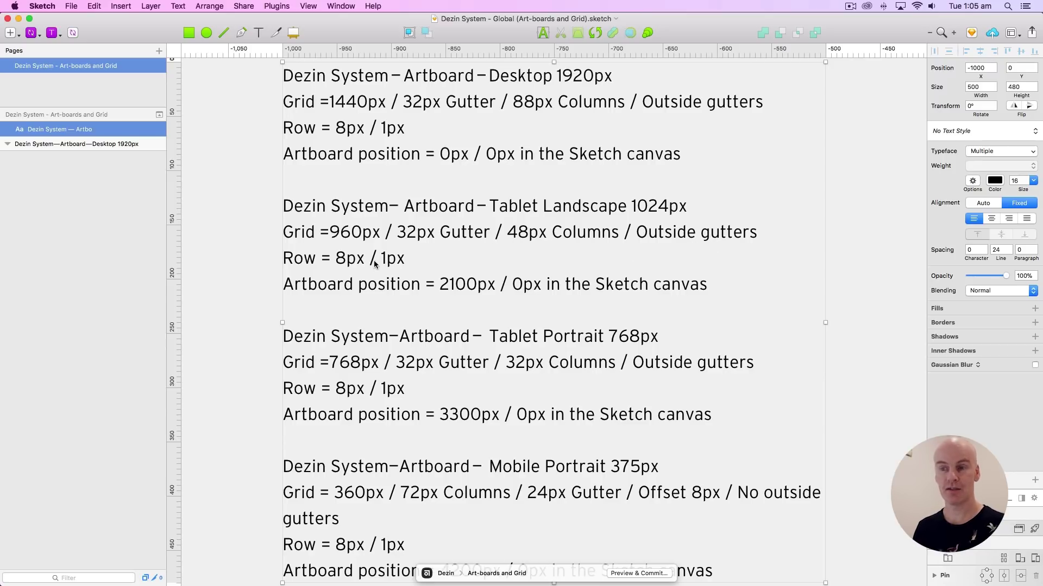
pyautogui.press('super+minus')
pyautogui.press('super+minus')
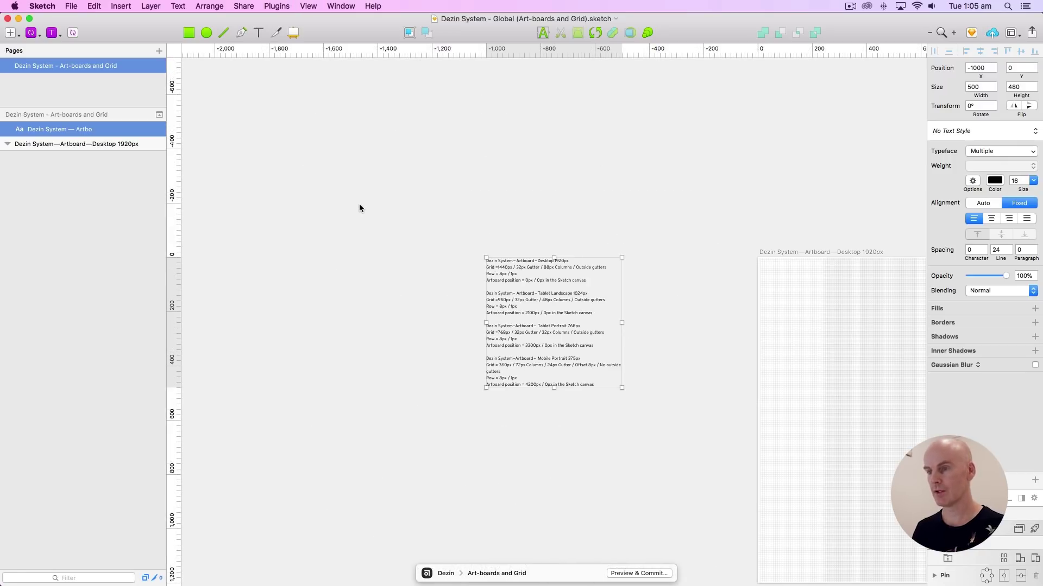
pyautogui.click(360, 203)
pyautogui.moveTo(872, 203); pyautogui.dragTo(353, 139)
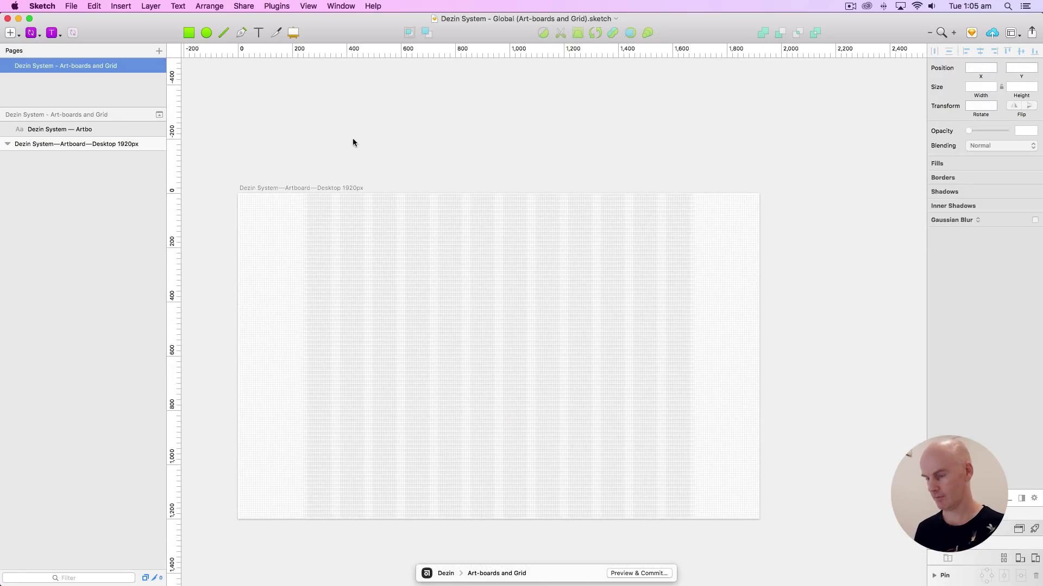
pyautogui.click(291, 190)
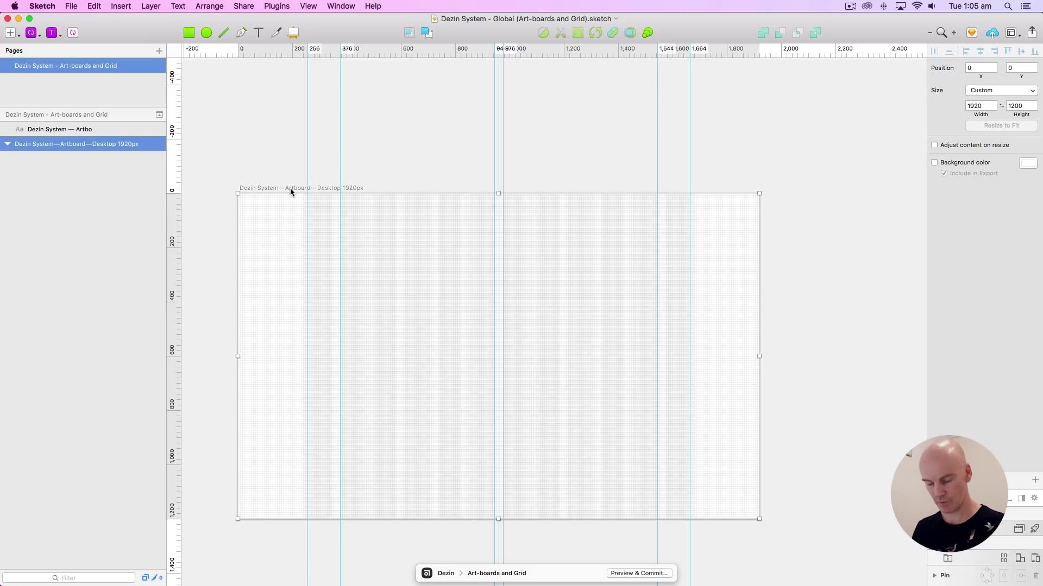
pyautogui.moveTo(291, 191); pyautogui.dragTo(850, 191)
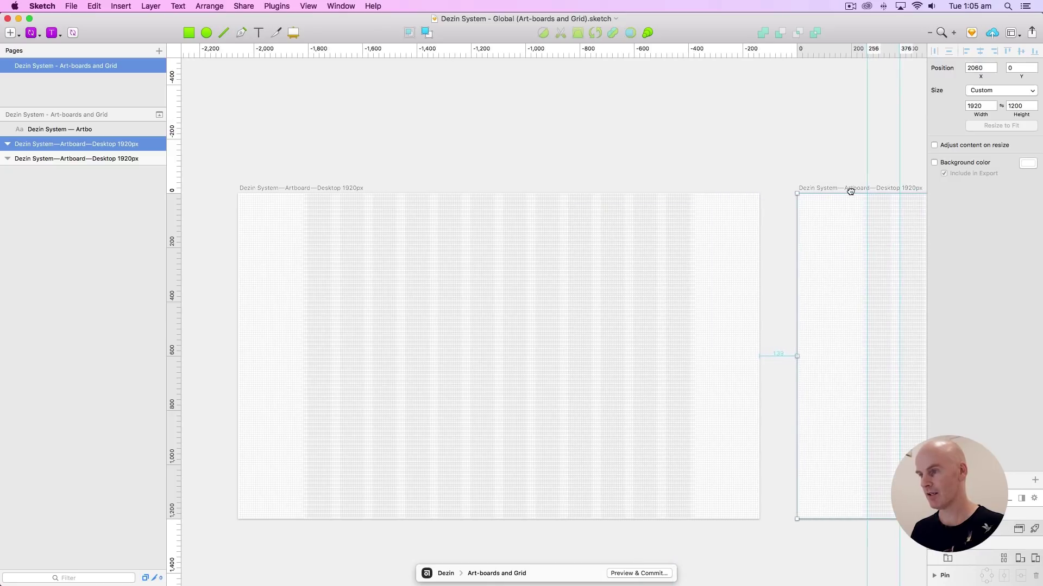
pyautogui.press('super+z')
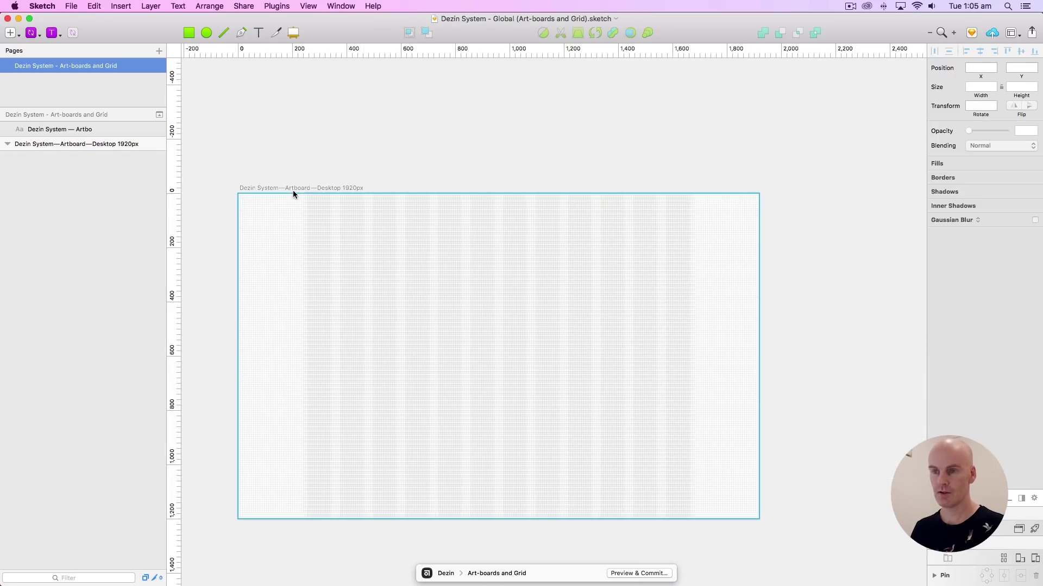
# Step: Insert a Tablet artboard beside the Desktop artboard and switch it to landscape orientation, 1024 × 768
pyautogui.click(293, 190)
pyautogui.click(294, 33)
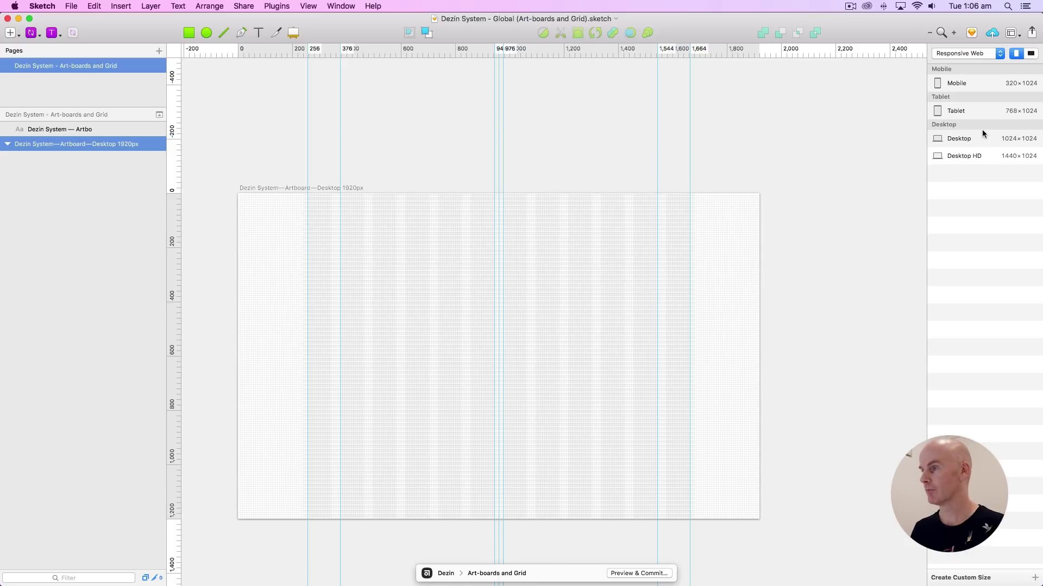
pyautogui.click(956, 111)
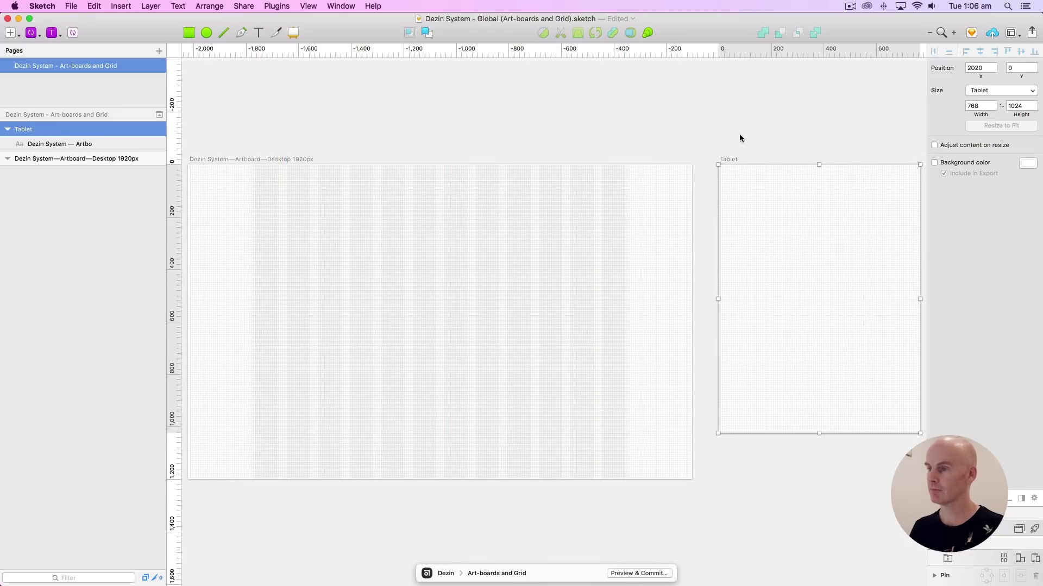
pyautogui.hscroll(5, 741, 137)
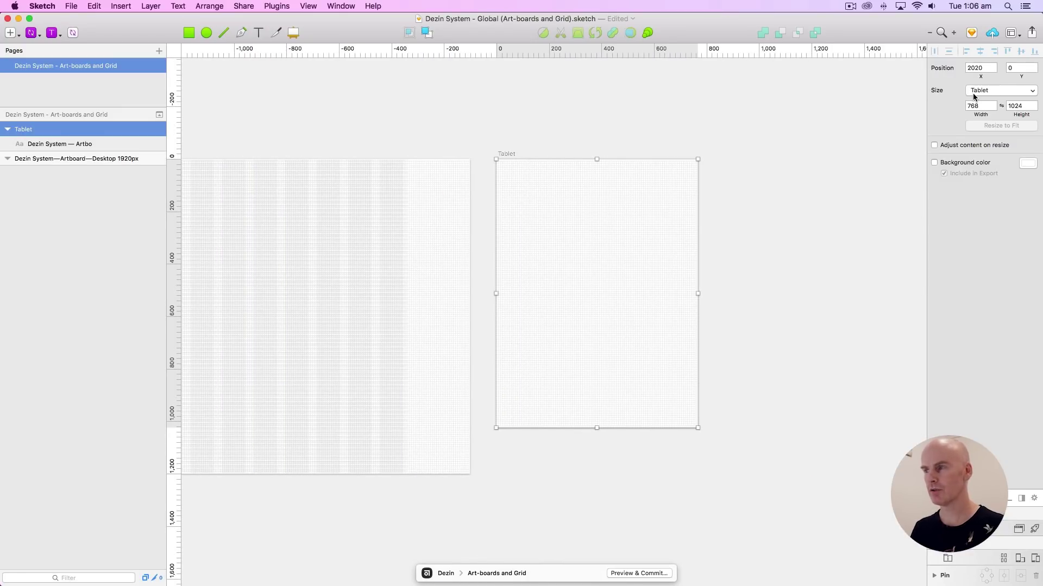
pyautogui.click(1003, 109)
pyautogui.hscroll(3, 496, 155)
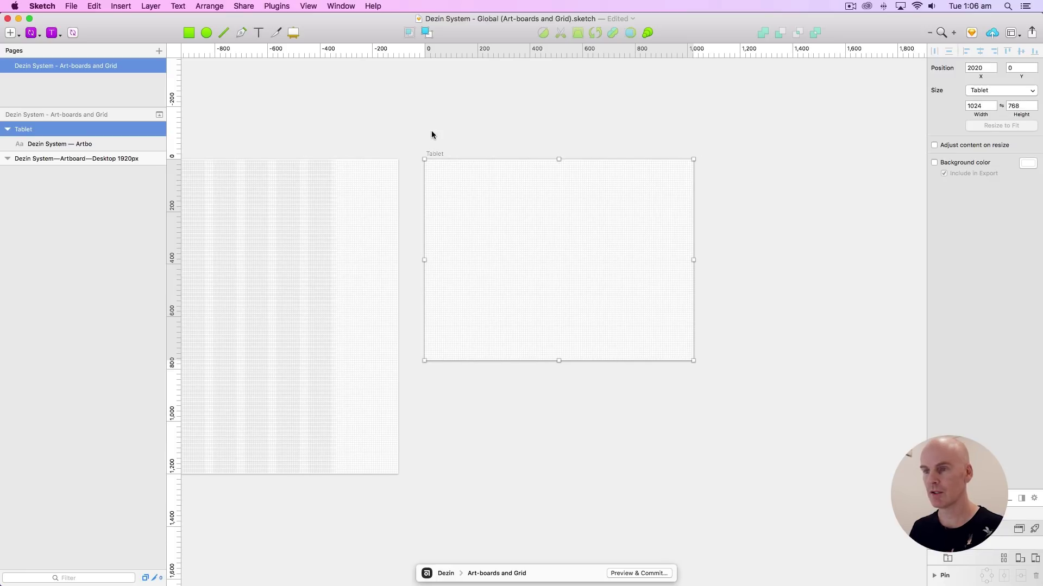
# Step: Set the Tablet artboard's X position to 2100
pyautogui.click(984, 68)
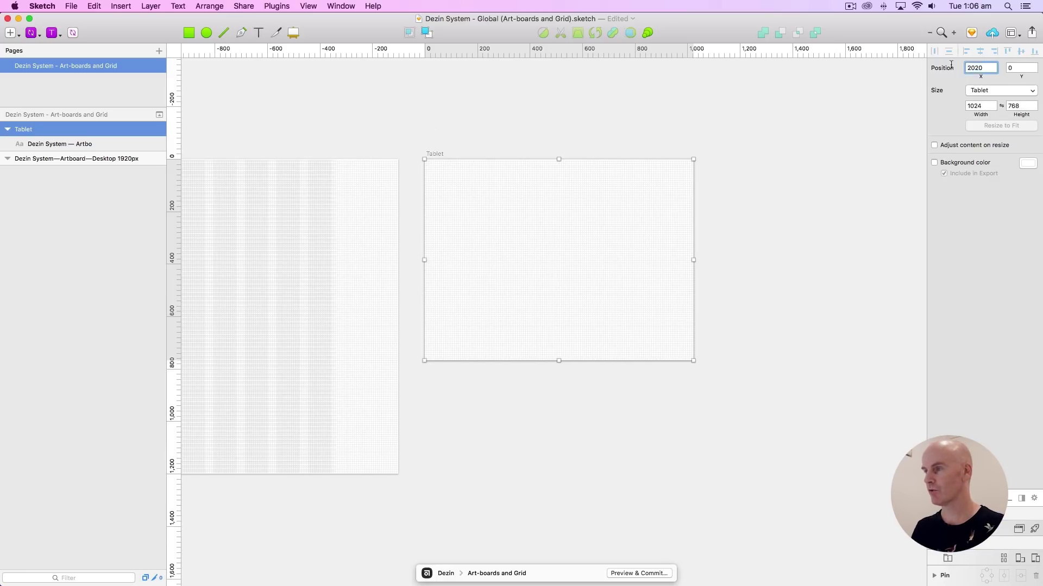
pyautogui.write('2100')
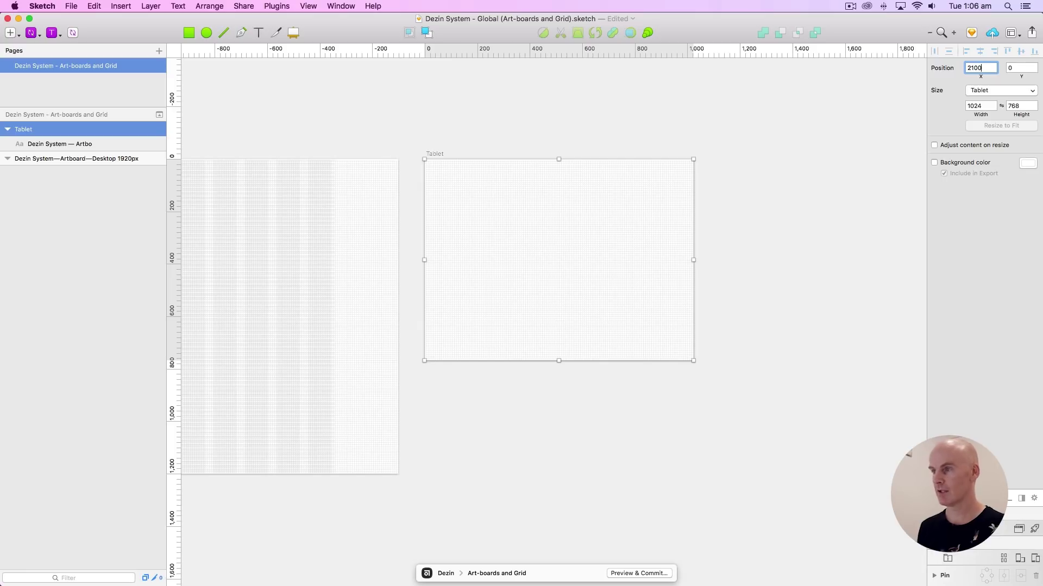
pyautogui.press('Return')
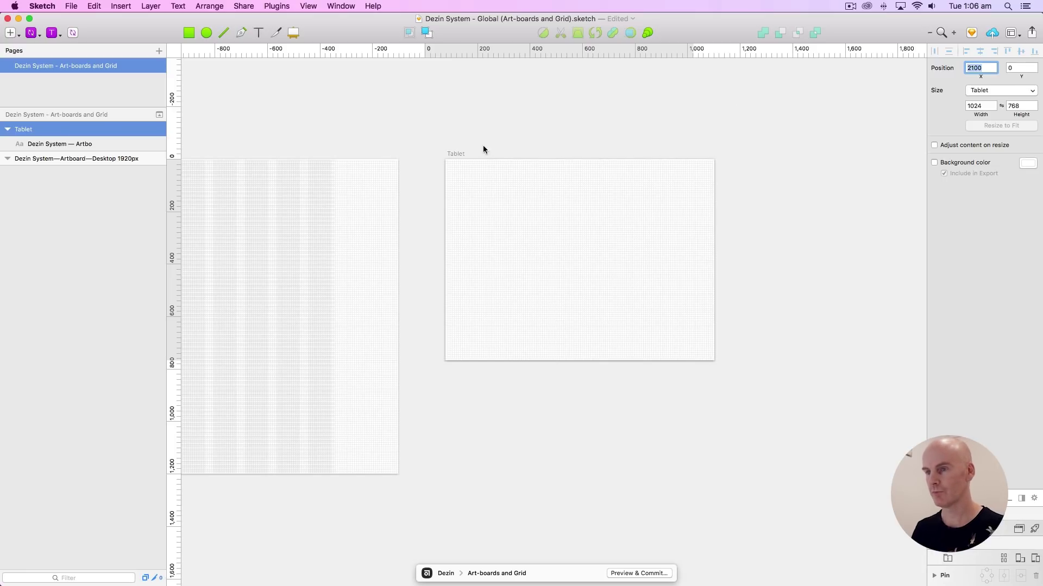
# Step: Rename the Tablet artboard as "Dezin System— Artboard—Tablet Landscape 1024px"
pyautogui.click(464, 155)
pyautogui.press('super+2')
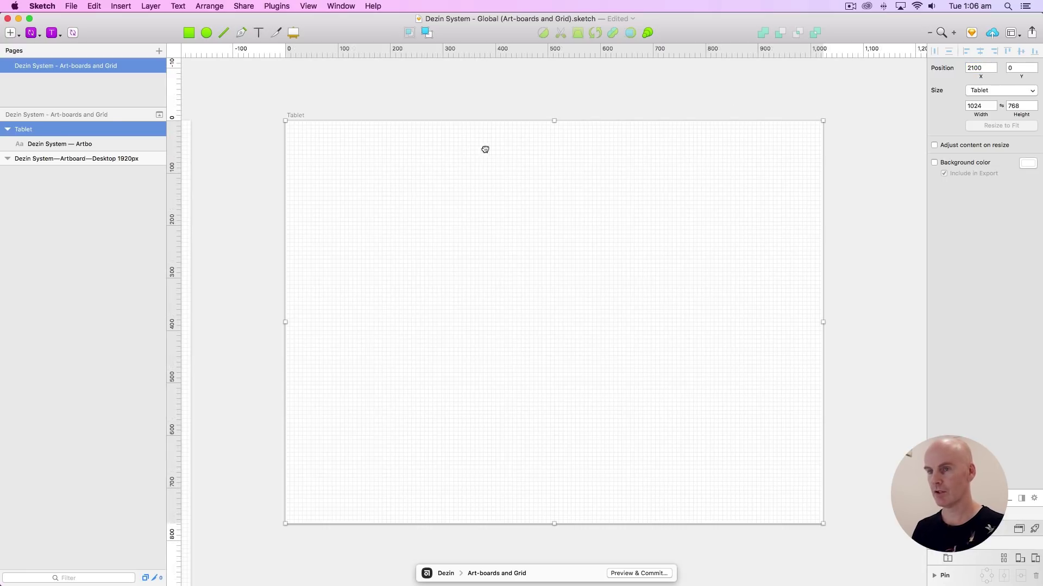
pyautogui.hscroll(-1, 380, 135)
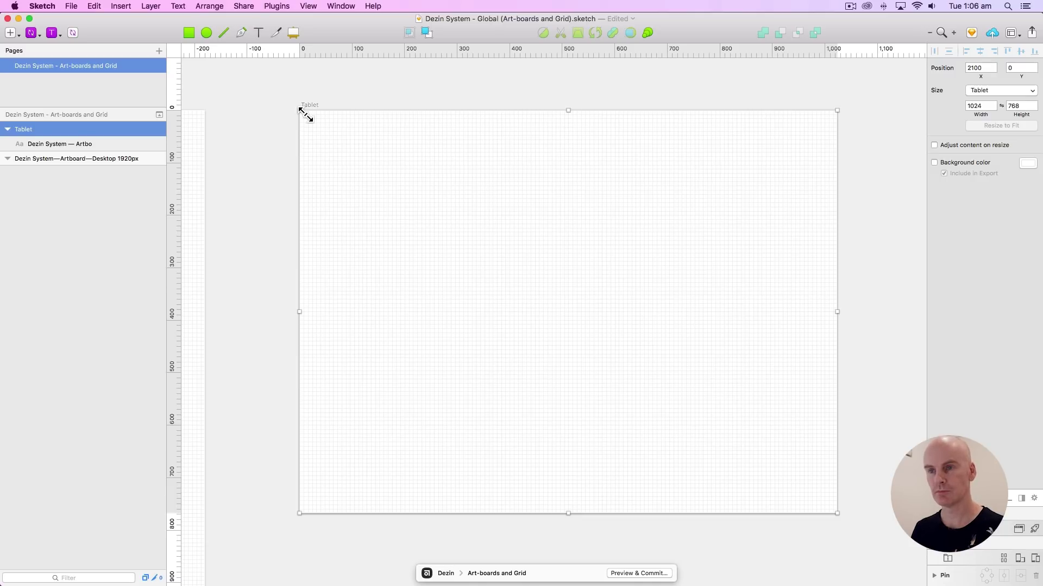
pyautogui.doubleClick(32, 130)
pyautogui.write('Dezin System— Artboard—Tablet Landscape 1024px')
pyautogui.press('Return')
pyautogui.click(217, 85)
# Step: Give the Tablet Landscape artboard a centred column layout with a 32px gutter width
pyautogui.click(318, 107)
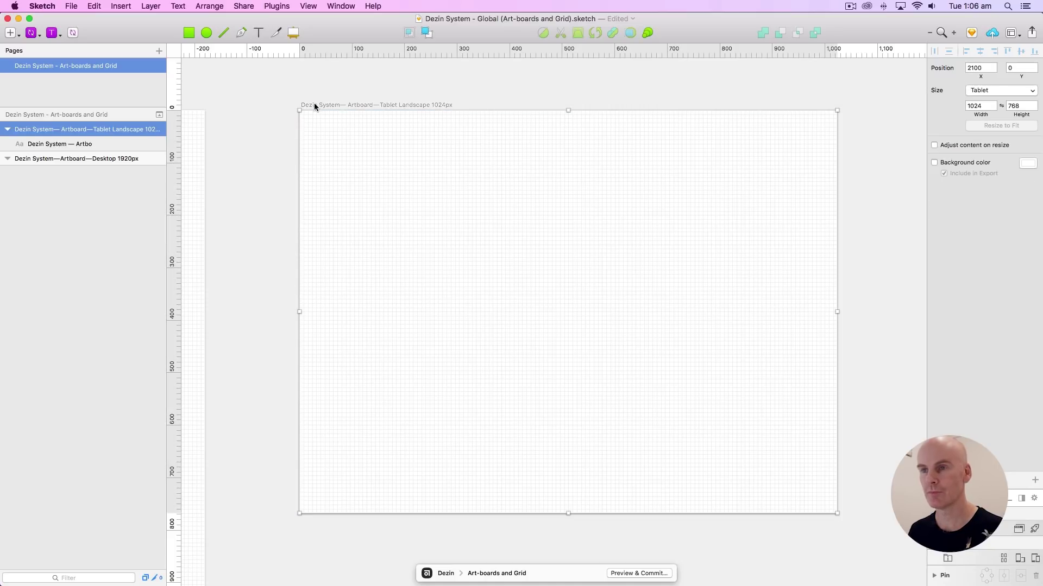
pyautogui.click(308, 6)
pyautogui.moveTo(339, 185)
pyautogui.click(443, 305)
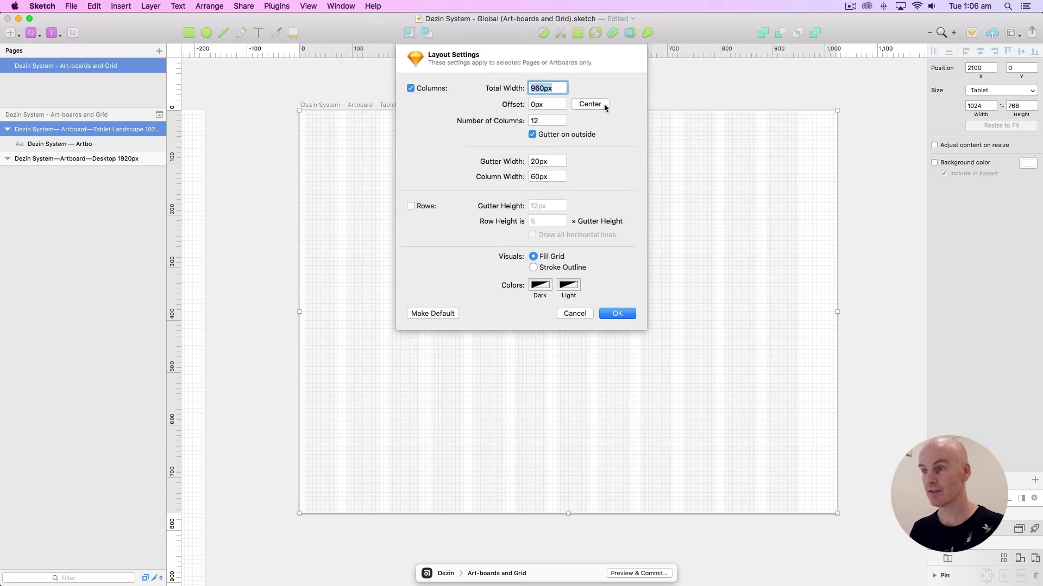
pyautogui.click(590, 107)
pyautogui.click(545, 162)
pyautogui.write('32')
pyautogui.press('Tab')
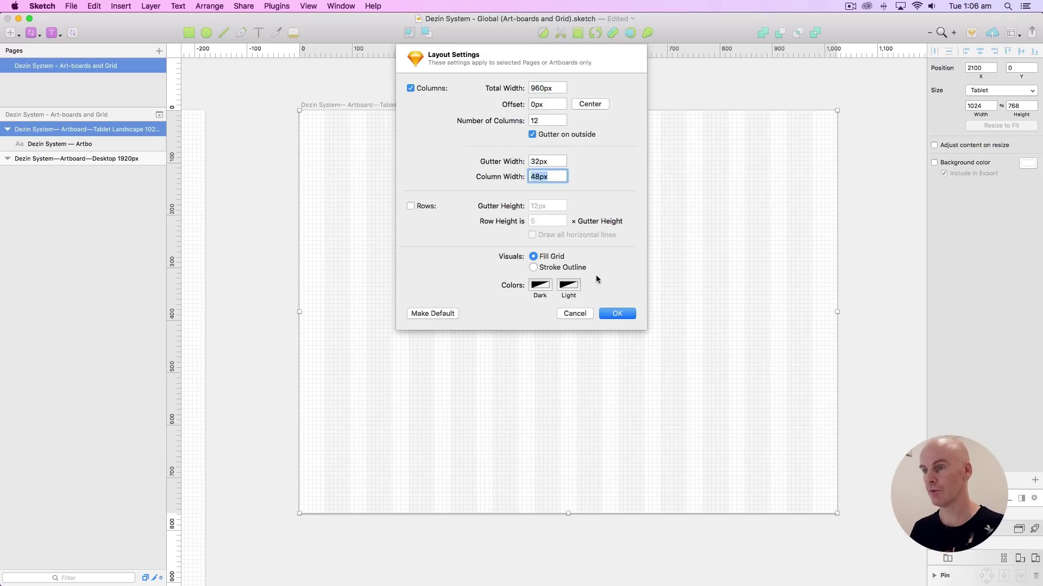
pyautogui.click(586, 105)
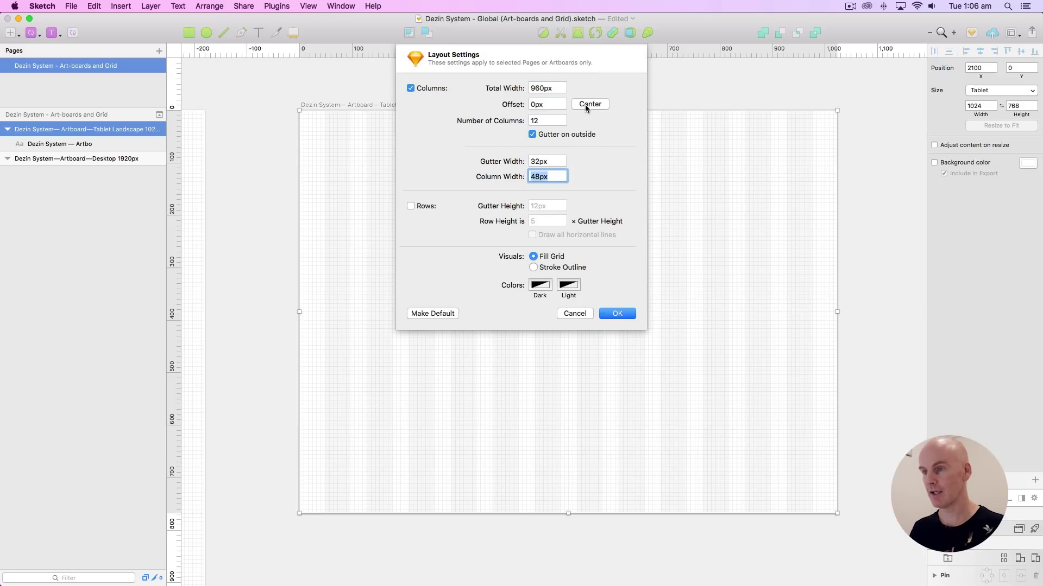
# Step: Enable rows in the Tablet Landscape artboard's layout with an 8px gutter height and 1× row height, and apply the settings
pyautogui.click(410, 206)
pyautogui.click(535, 207)
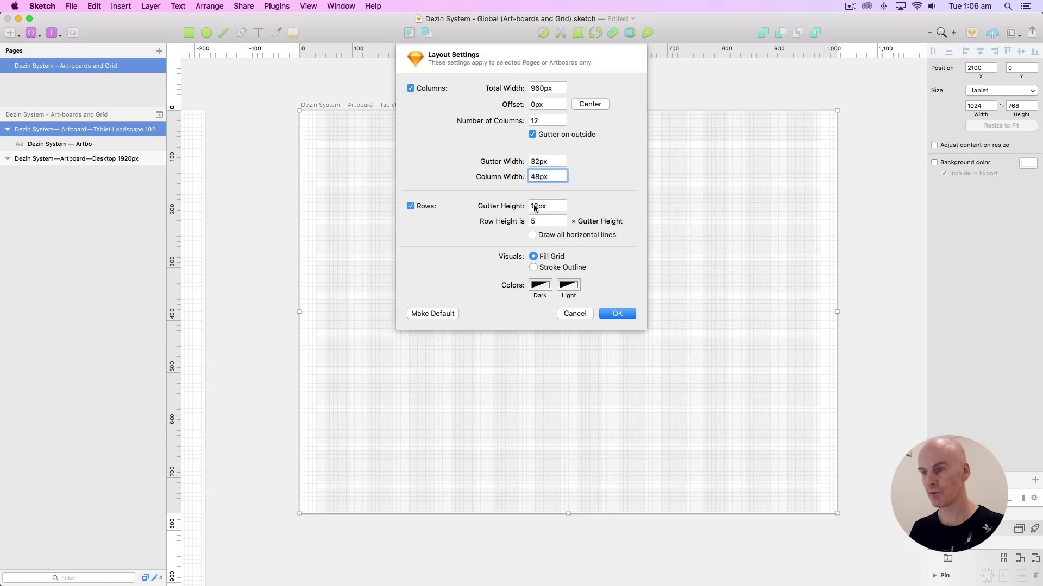
pyautogui.moveTo(535, 206); pyautogui.dragTo(496, 207)
pyautogui.write('8')
pyautogui.press('Tab')
pyautogui.write('1')
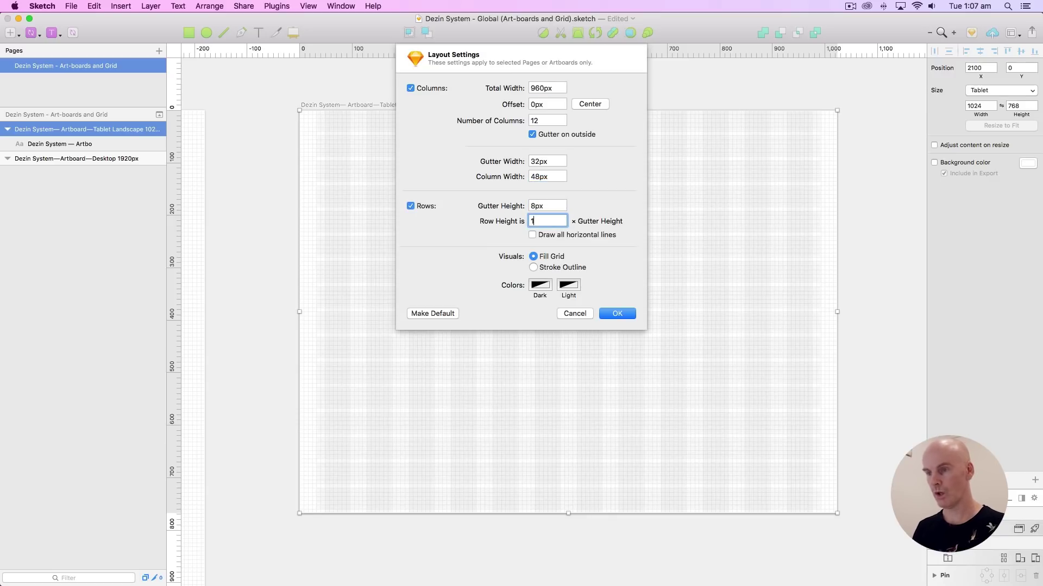
pyautogui.press('Tab')
pyautogui.click(618, 313)
# Step: Add vertical guides to the Tablet Landscape artboard at 48, 512, 496 and 528 px
pyautogui.scroll(3, 340, 168)
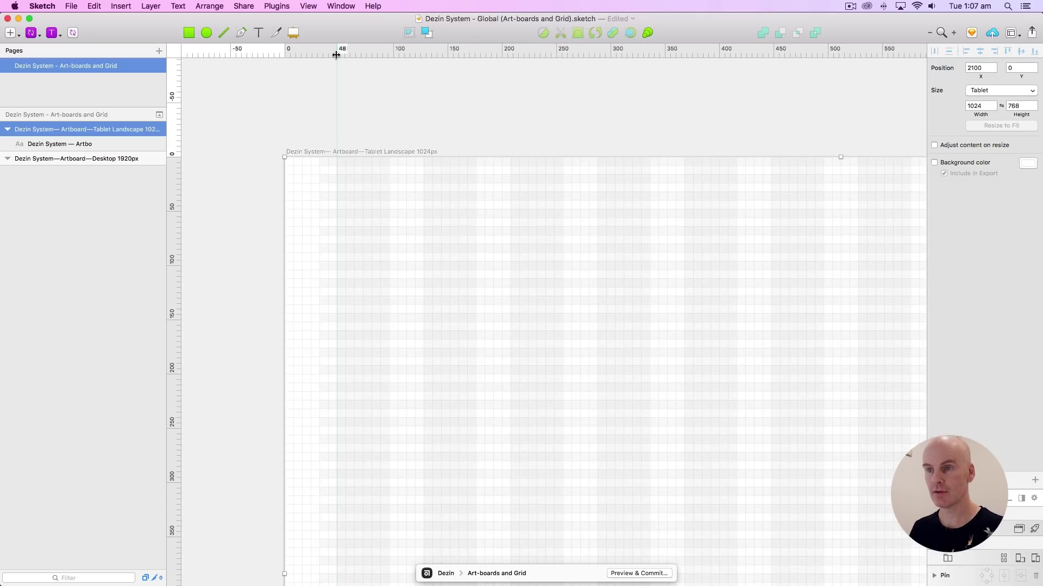
pyautogui.click(336, 54)
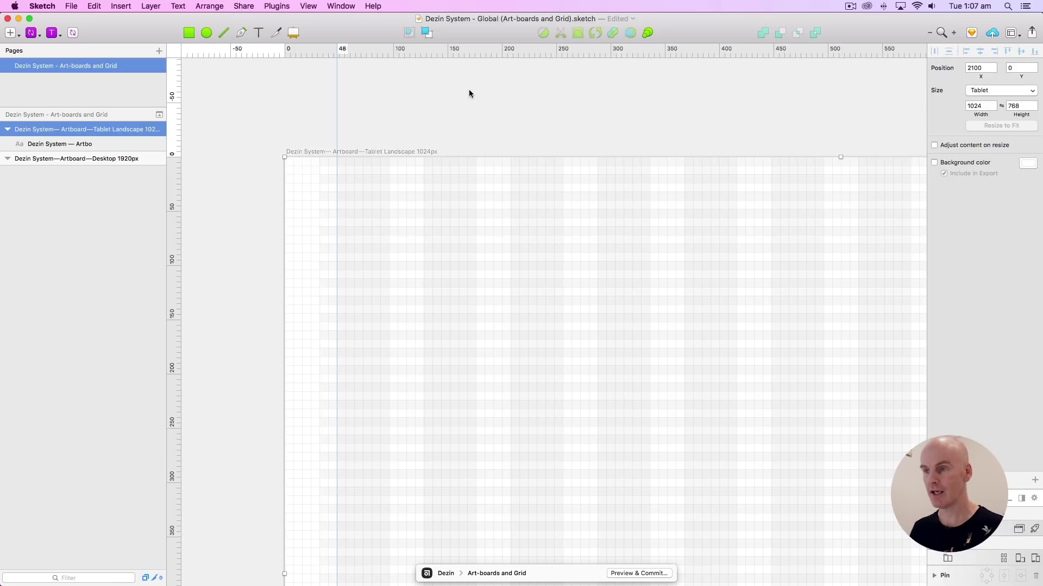
pyautogui.hscroll(5, 468, 90)
pyautogui.hscroll(10, 531, 94)
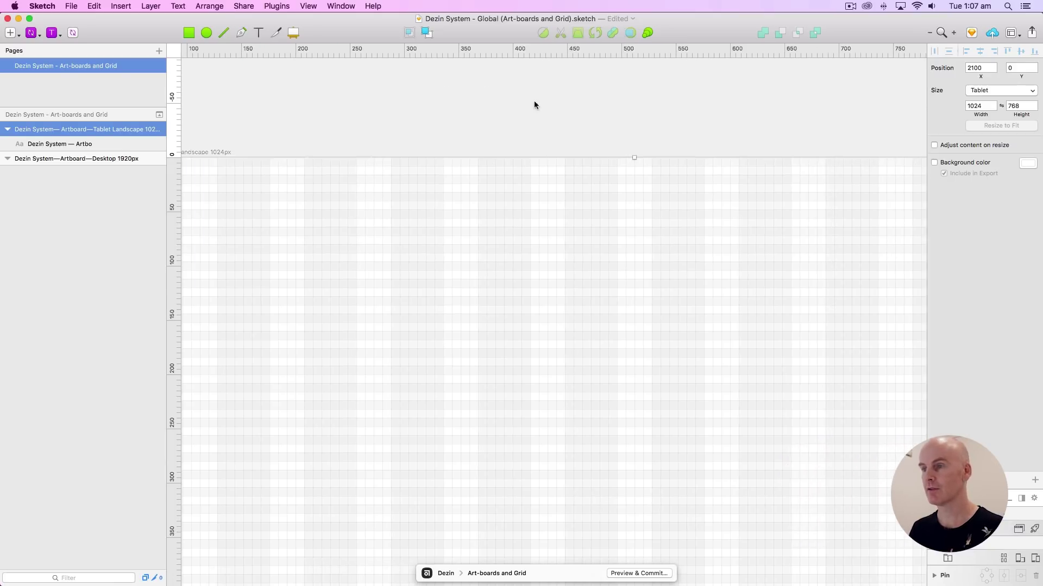
pyautogui.click(521, 56)
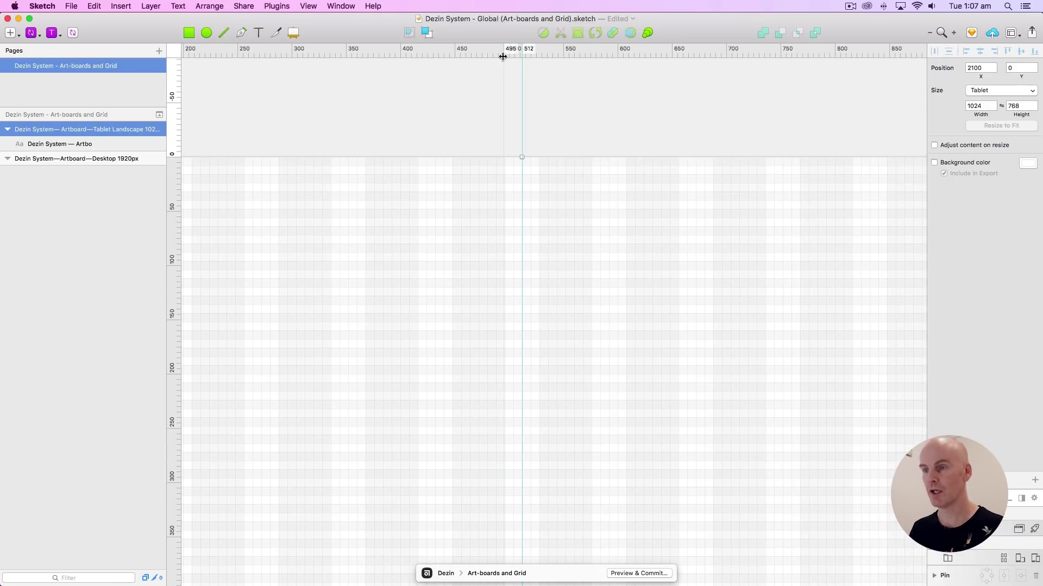
pyautogui.click(504, 56)
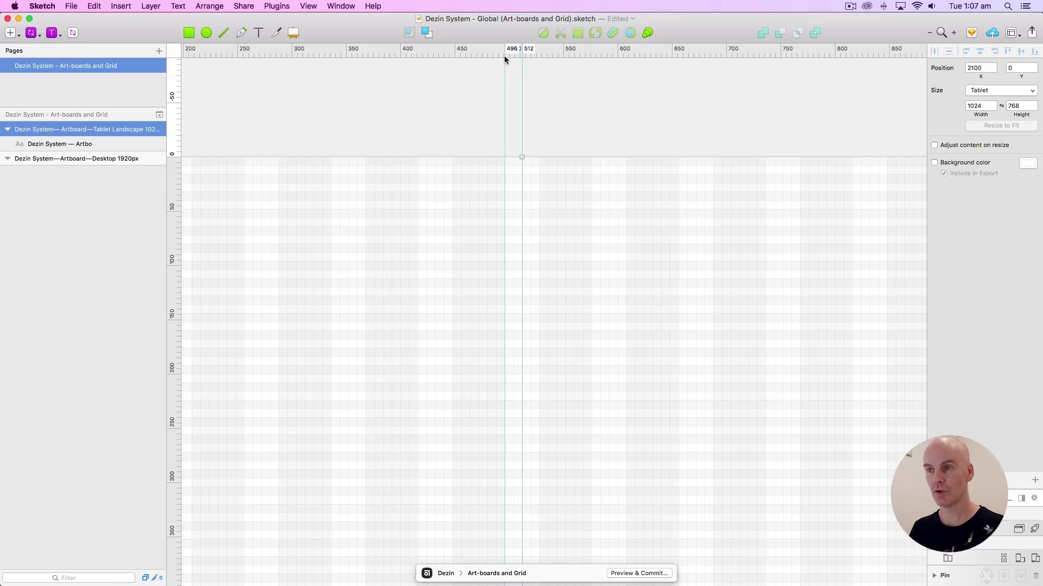
pyautogui.click(538, 56)
pyautogui.click(717, 120)
# Step: Add vertical guides to the Tablet Landscape artboard at 976, 128 and 896 px
pyautogui.hscroll(10, 301, 98)
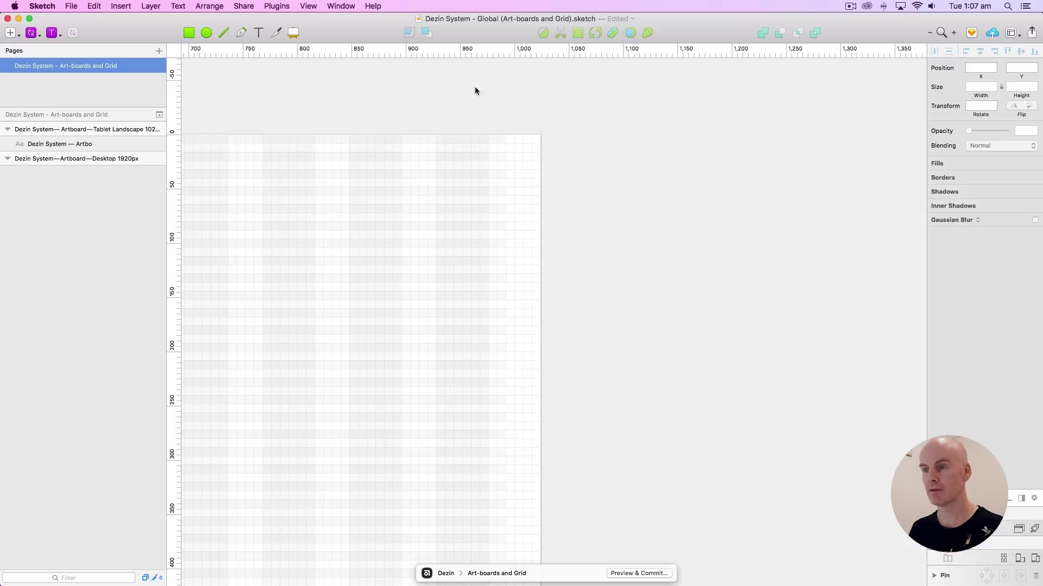
pyautogui.click(488, 55)
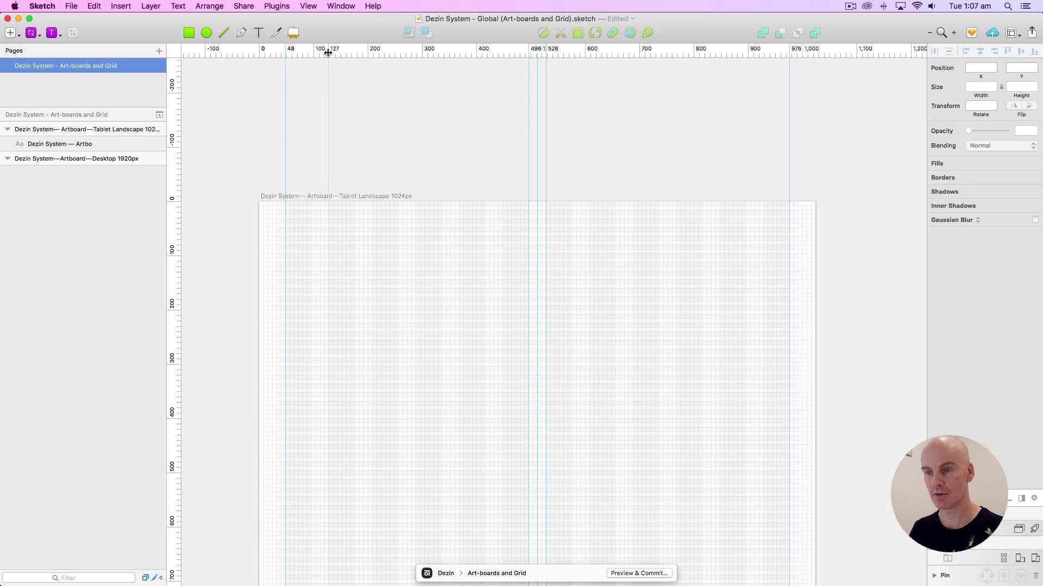
pyautogui.click(328, 51)
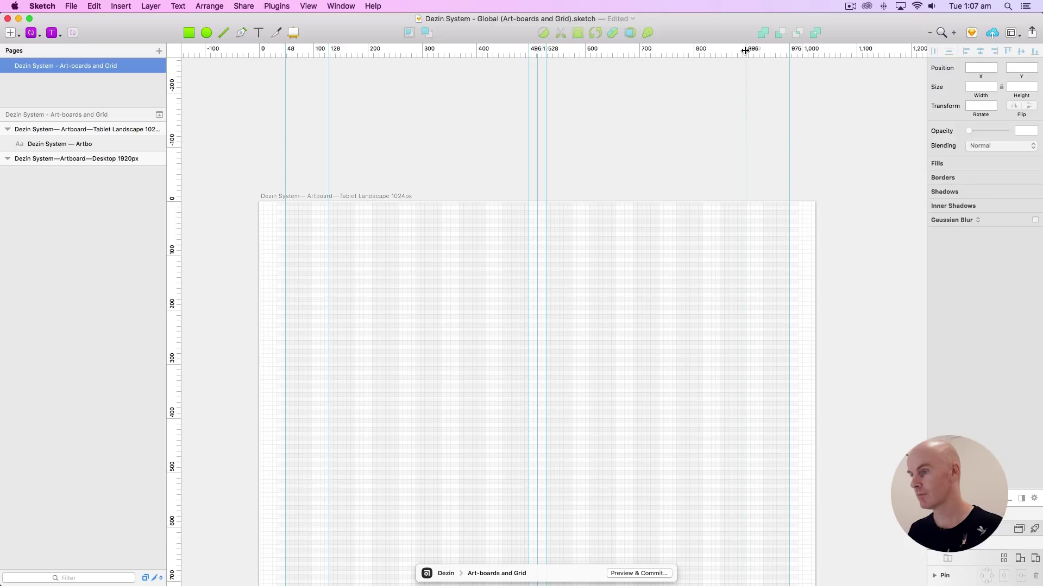
pyautogui.click(744, 50)
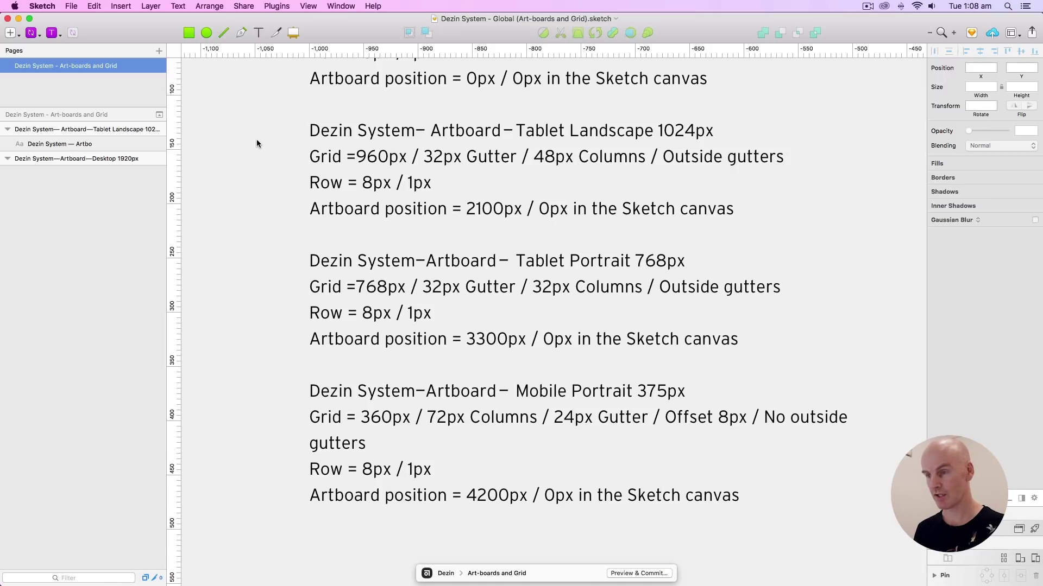
# Step: Insert a portrait Tablet artboard, 768 × 1024, beside the Tablet Landscape artboard
pyautogui.press('super+minus')
pyautogui.press('super+minus')
pyautogui.moveTo(395, 129); pyautogui.dragTo(201, 117)
pyautogui.moveTo(869, 172); pyautogui.dragTo(480, 147)
pyautogui.moveTo(709, 154); pyautogui.dragTo(657, 148)
pyautogui.click(347, 165)
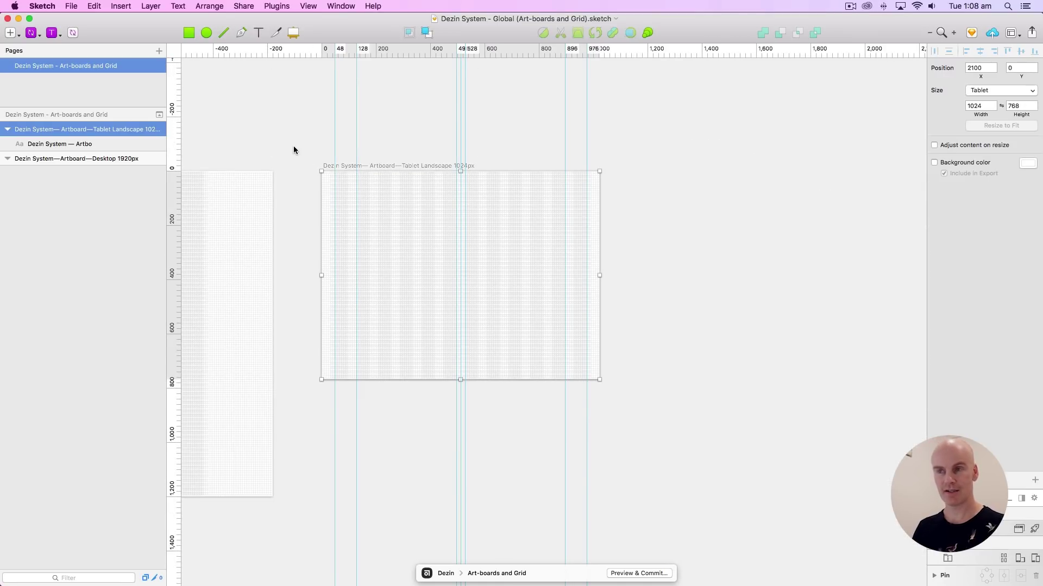
pyautogui.click(293, 33)
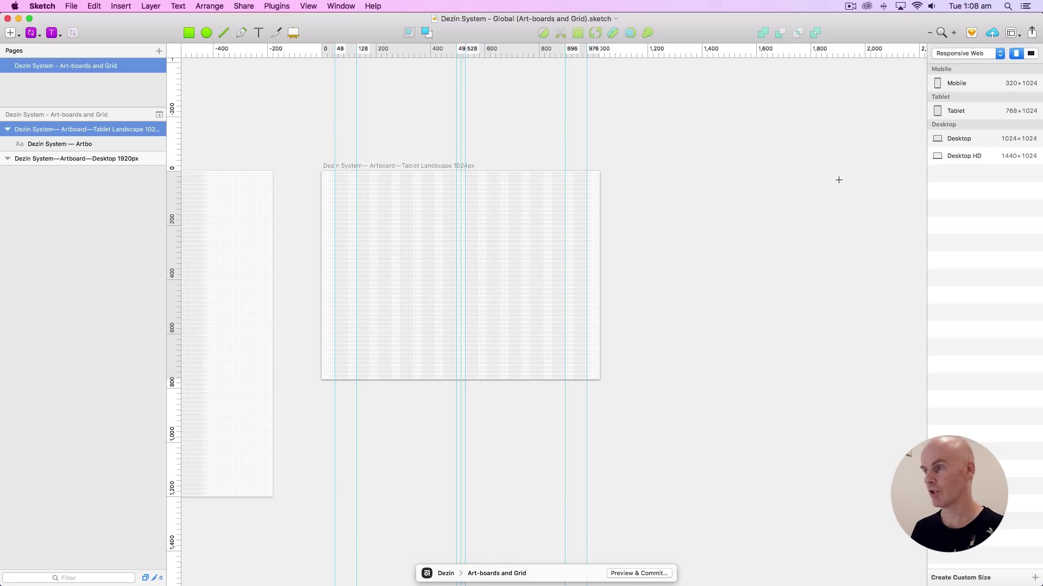
pyautogui.click(955, 111)
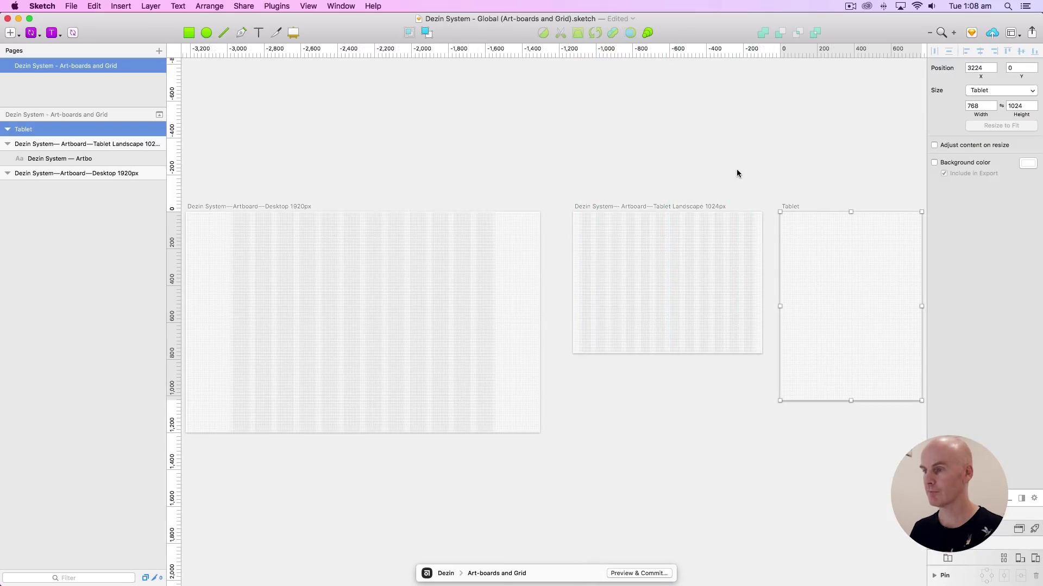
# Step: Copy the "Dezin System—Artboard— Tablet Portrait 768px" title line from the specification text
pyautogui.hscroll(-10, 377, 177)
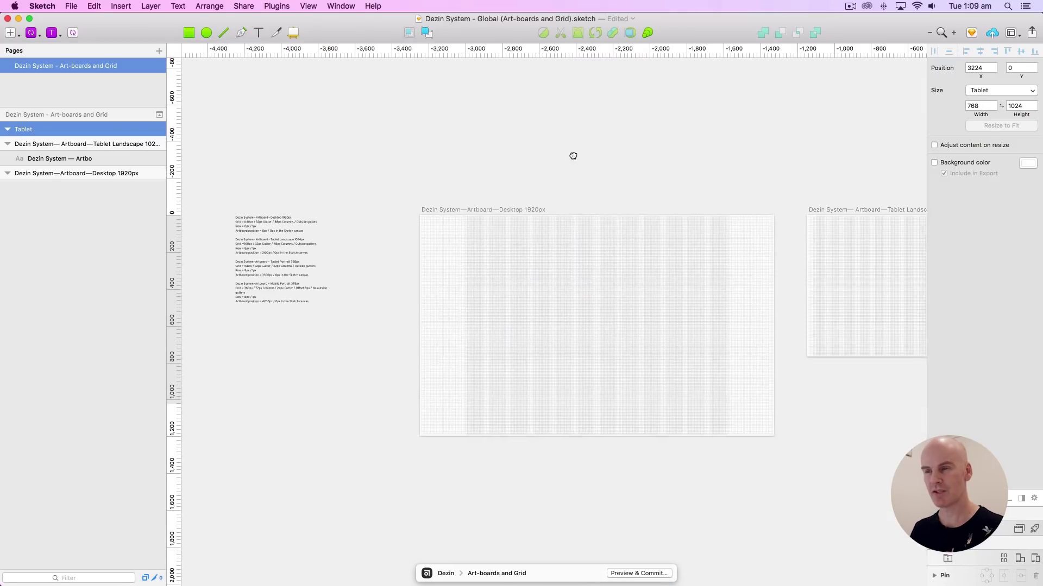
pyautogui.click(301, 257)
pyautogui.press('super+2')
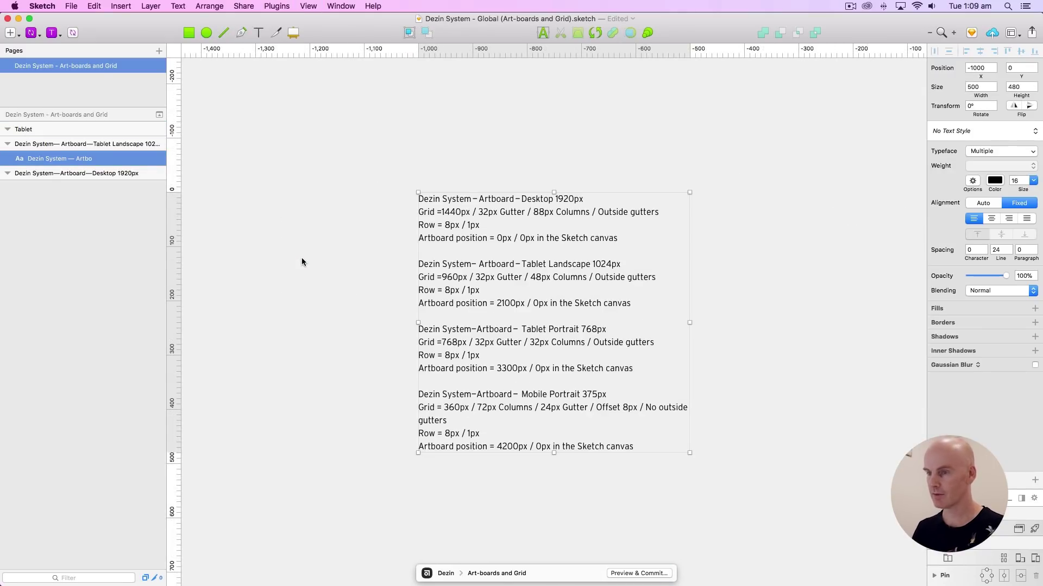
pyautogui.hscroll(2, 314, 211)
pyautogui.scroll(-2, 315, 212)
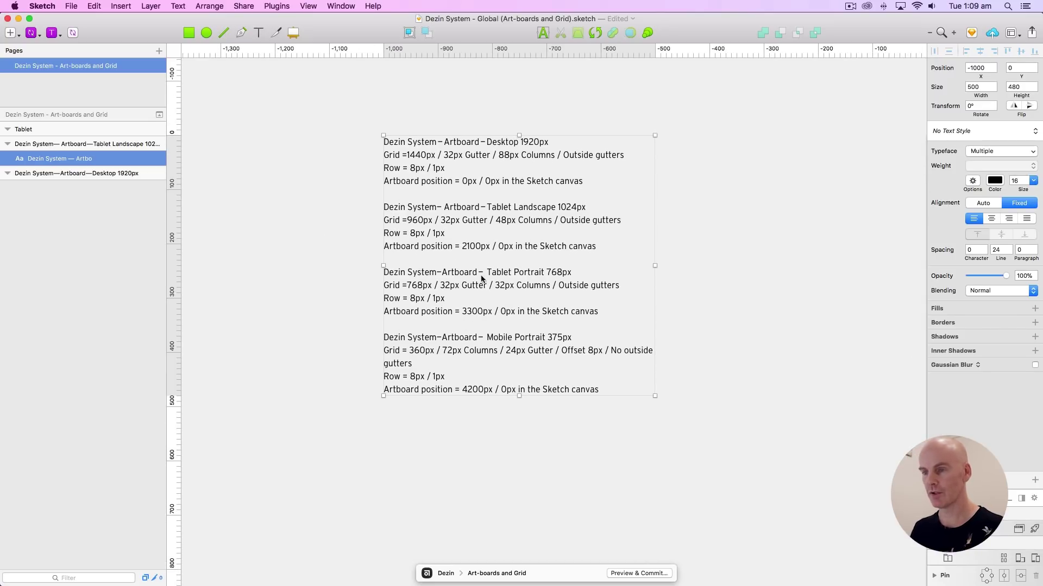
pyautogui.doubleClick(504, 279)
pyautogui.moveTo(574, 272); pyautogui.dragTo(301, 270)
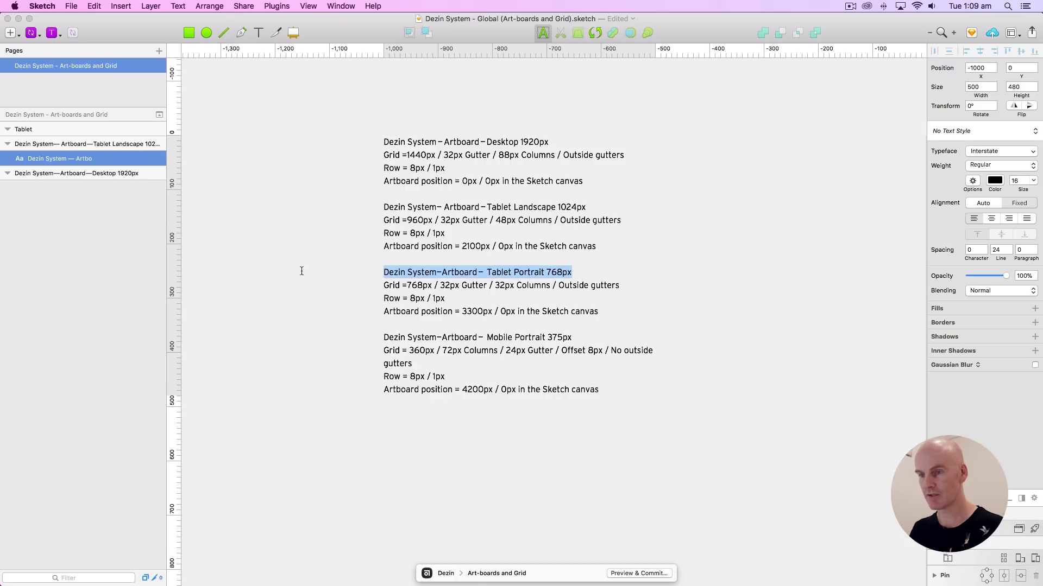
pyautogui.press('super+c')
pyautogui.press('Escape')
# Step: Rename the new Tablet artboard with the copied title "Dezin System—Artboard— Tablet Portrait 768px"
pyautogui.press('super+minus')
pyautogui.press('super+minus')
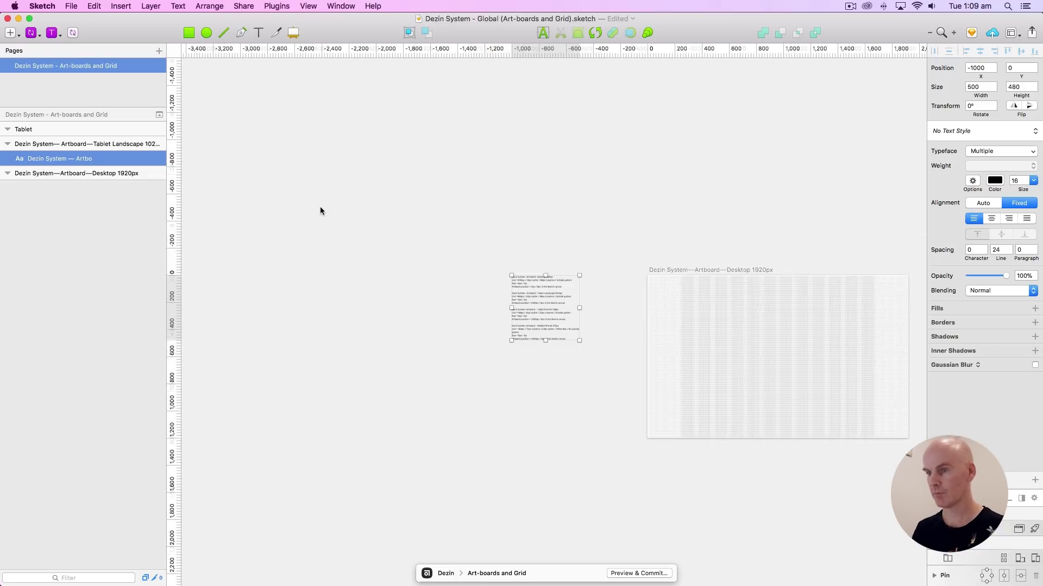
pyautogui.click(448, 206)
pyautogui.hscroll(15, 561, 218)
pyautogui.click(531, 255)
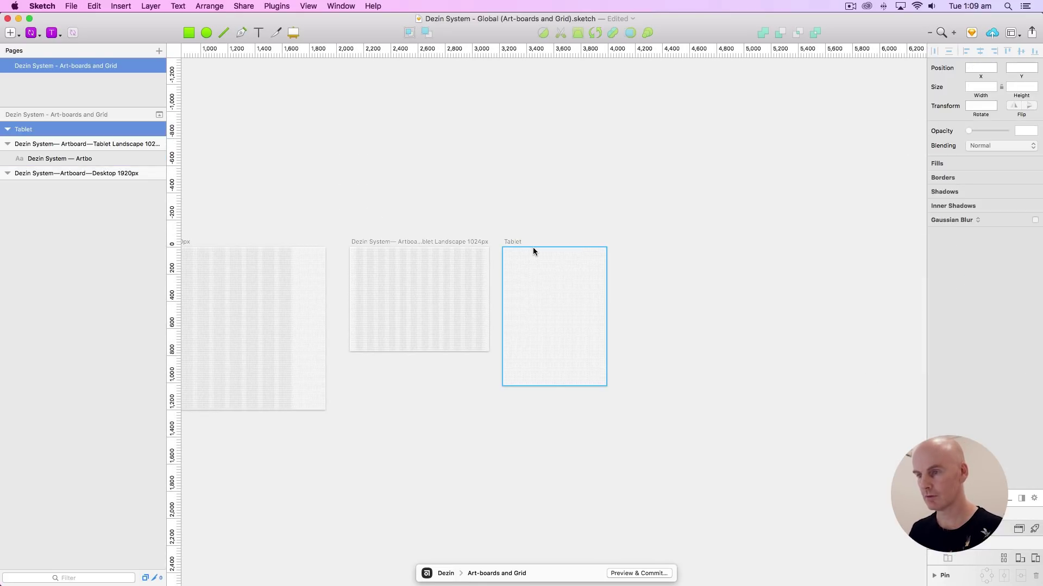
pyautogui.press('super+2')
pyautogui.moveTo(509, 299); pyautogui.dragTo(503, 384)
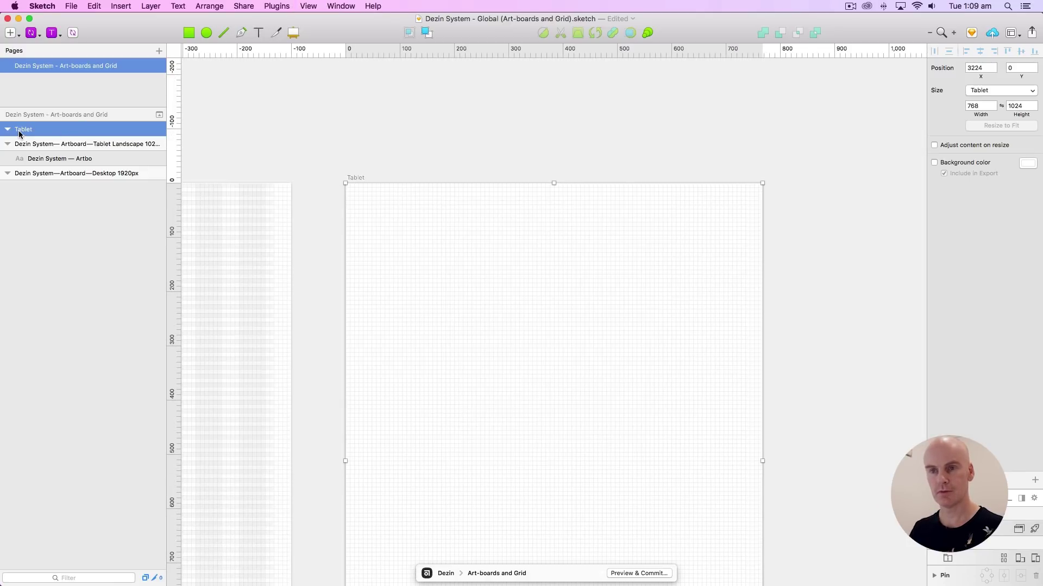
pyautogui.doubleClick(72, 129)
pyautogui.press('super+v')
pyautogui.press('Return')
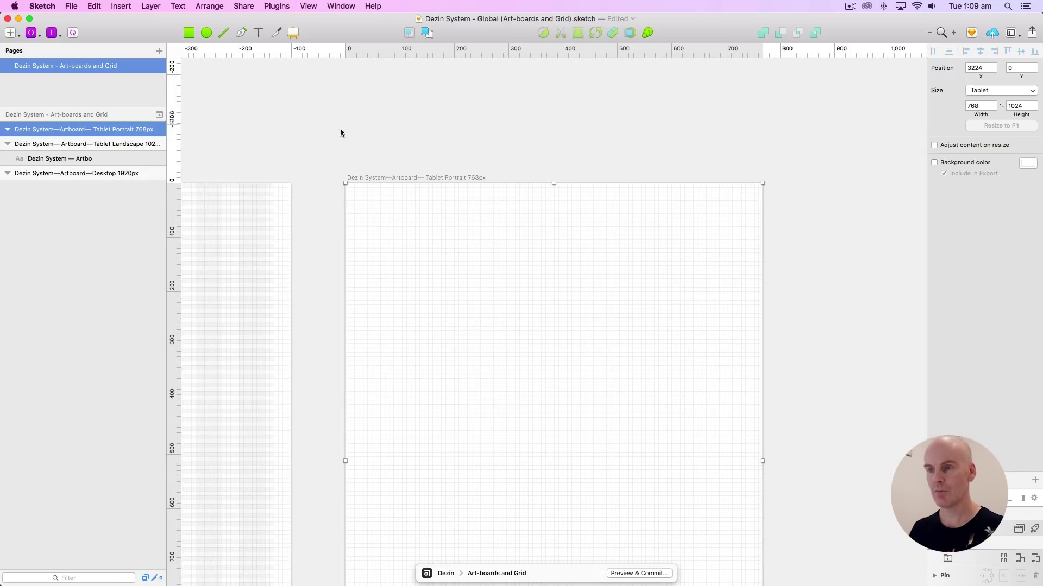
# Step: Remove the space before "Tablet" in the portrait artboard's name, making it "Dezin System—Artboard—Tablet Portrait 768px"
pyautogui.doubleClick(82, 130)
pyautogui.click(93, 129)
pyautogui.press('BackSpace')
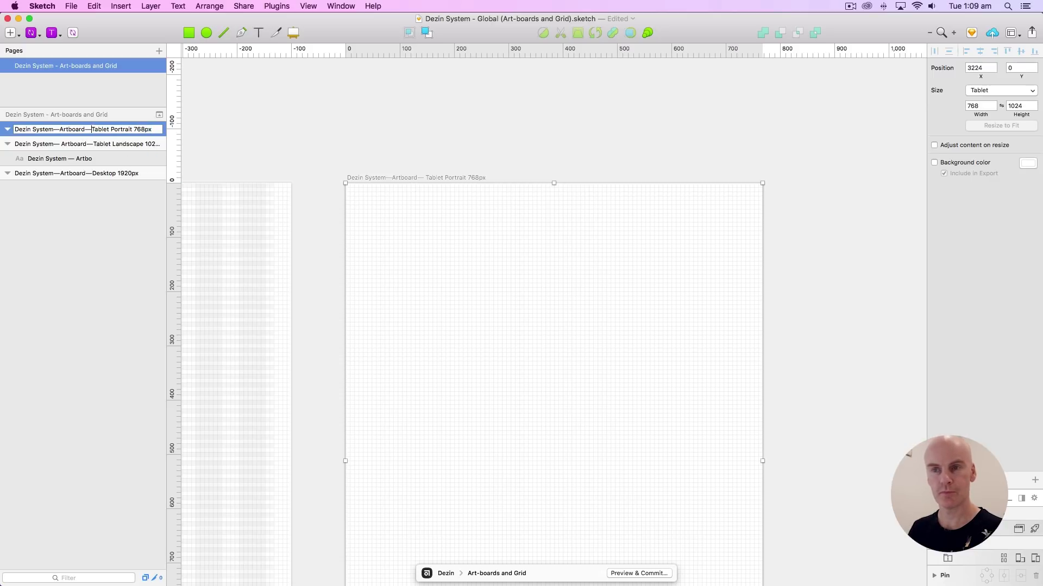
pyautogui.click(448, 151)
pyautogui.click(413, 178)
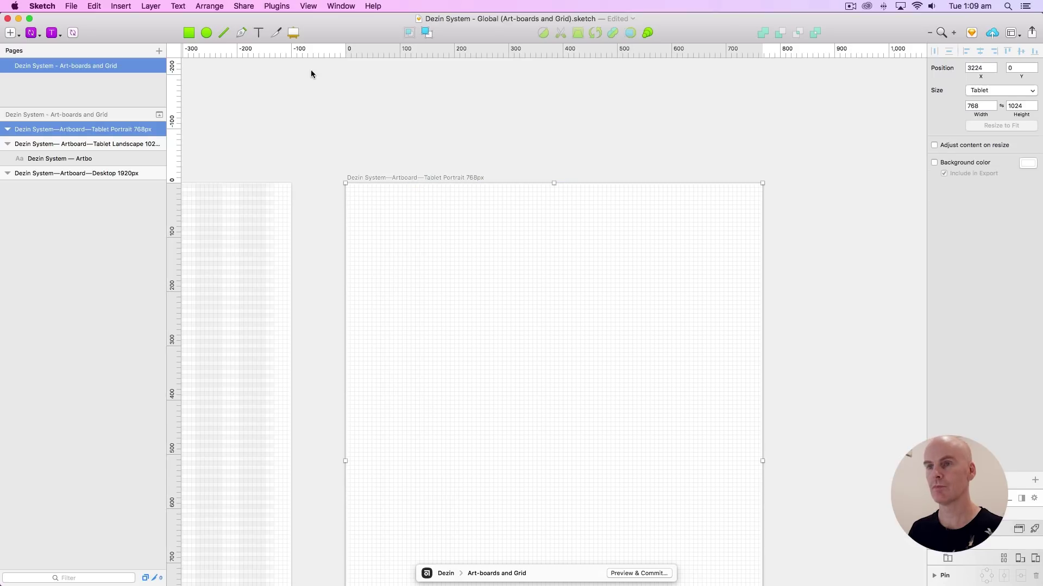
# Step: Give the Tablet Portrait artboard a column layout with a total width of 768px and a 32px gutter width
pyautogui.click(308, 6)
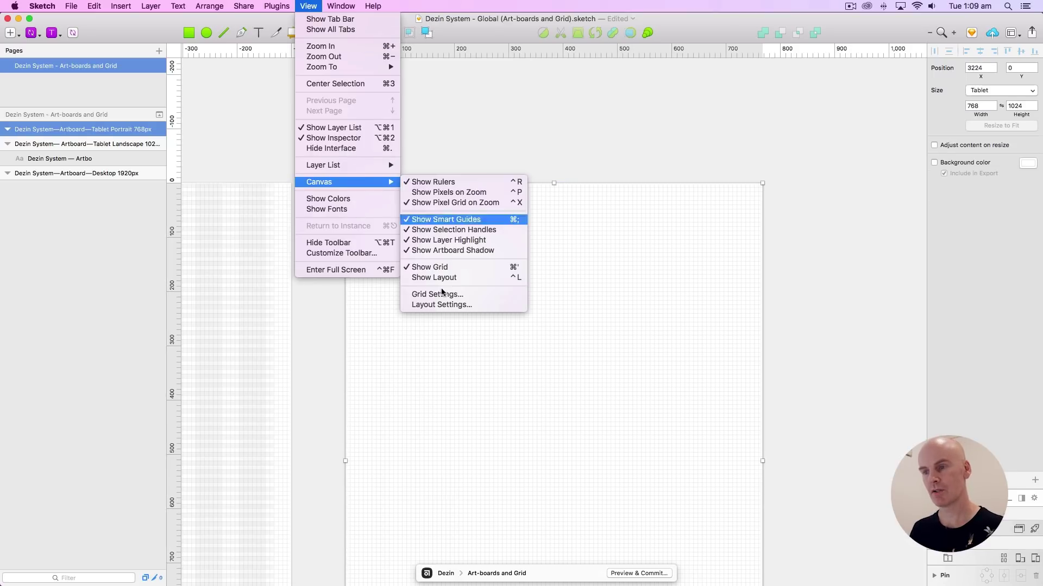
pyautogui.click(444, 303)
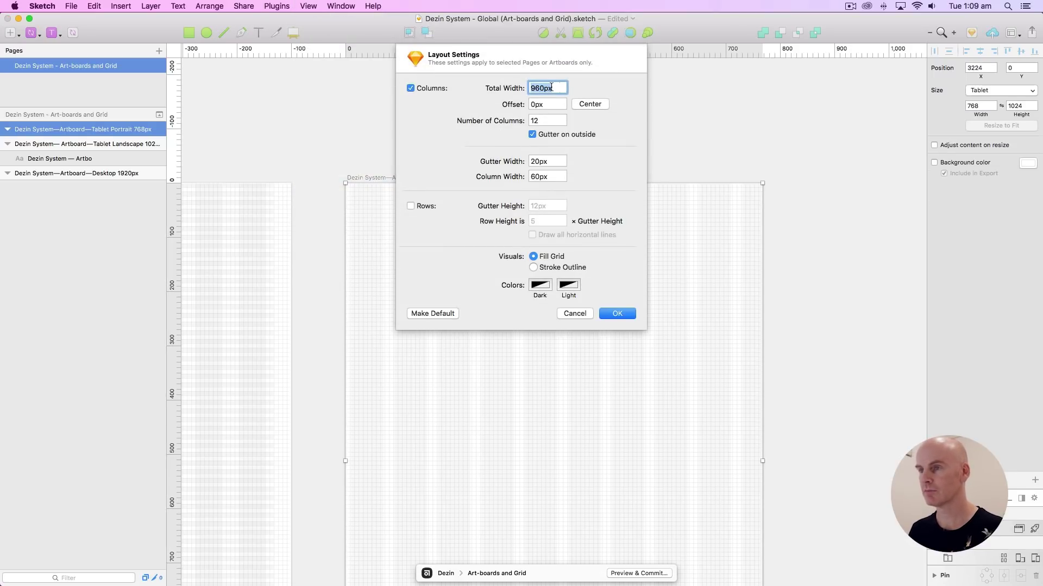
pyautogui.write('768')
pyautogui.press('Tab')
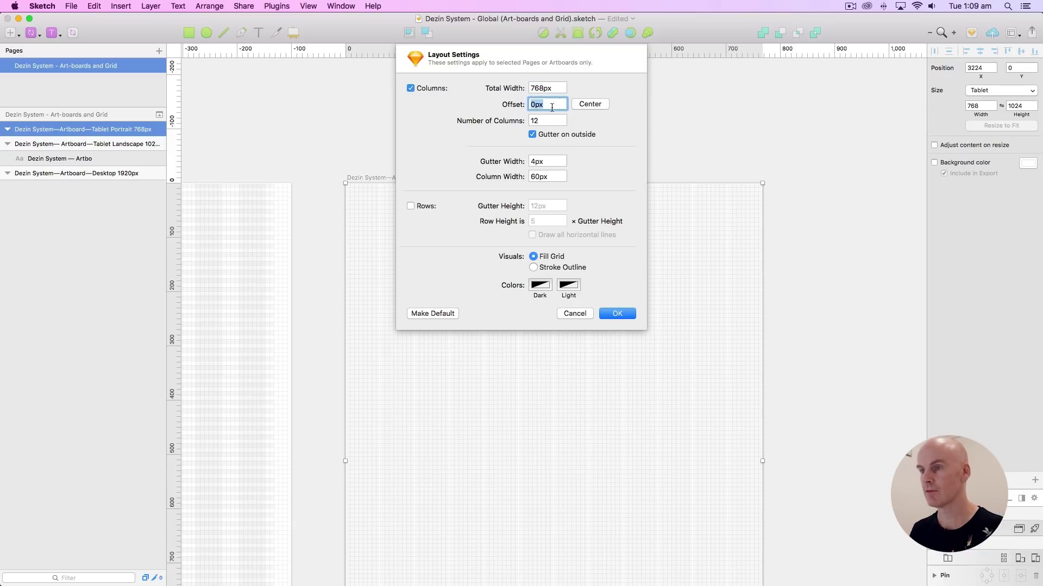
pyautogui.press('Tab')
pyautogui.press('Tab')
pyautogui.write('32')
pyautogui.press('Tab')
# Step: Enable rows in the Tablet Portrait layout with an 8px gutter height and 1× row height, and apply the settings
pyautogui.click(410, 206)
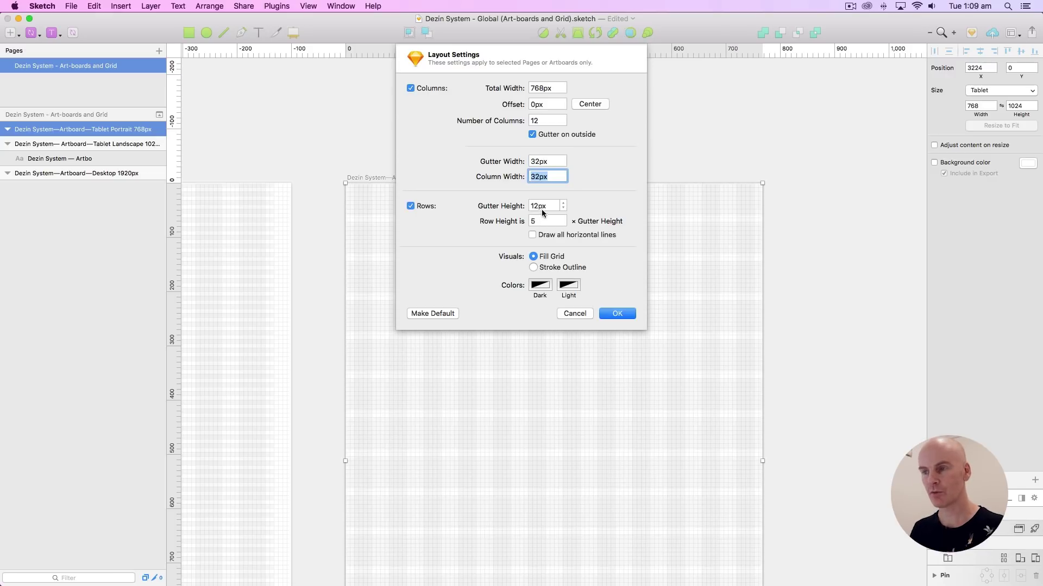
pyautogui.press('Tab')
pyautogui.write('8')
pyautogui.press('Tab')
pyautogui.write('1')
pyautogui.press('Tab')
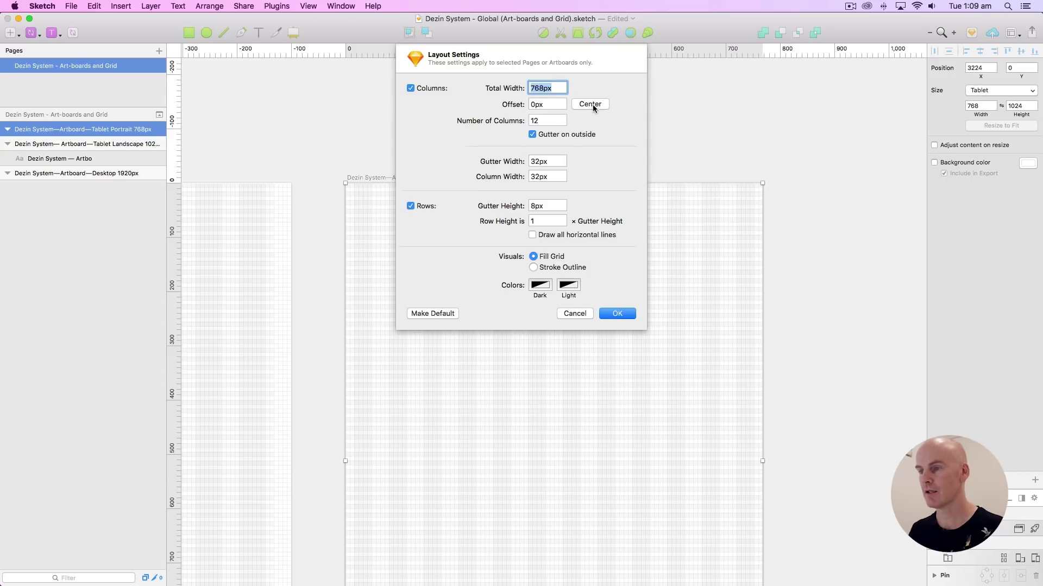
pyautogui.click(619, 314)
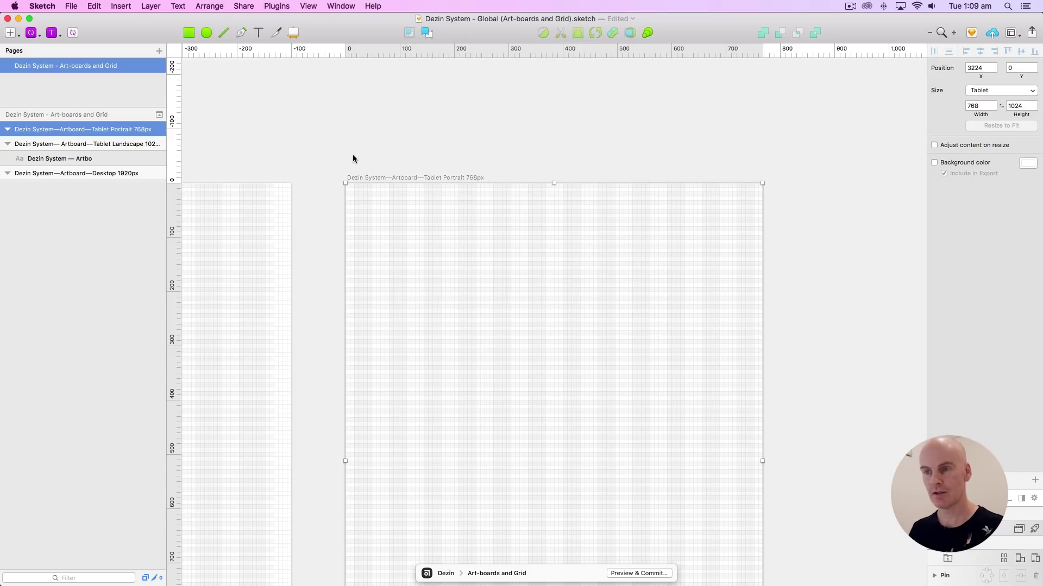
# Step: Place vertical guides on the Tablet Portrait artboard at 16, 384, 368 and 400px
pyautogui.press('super+plus')
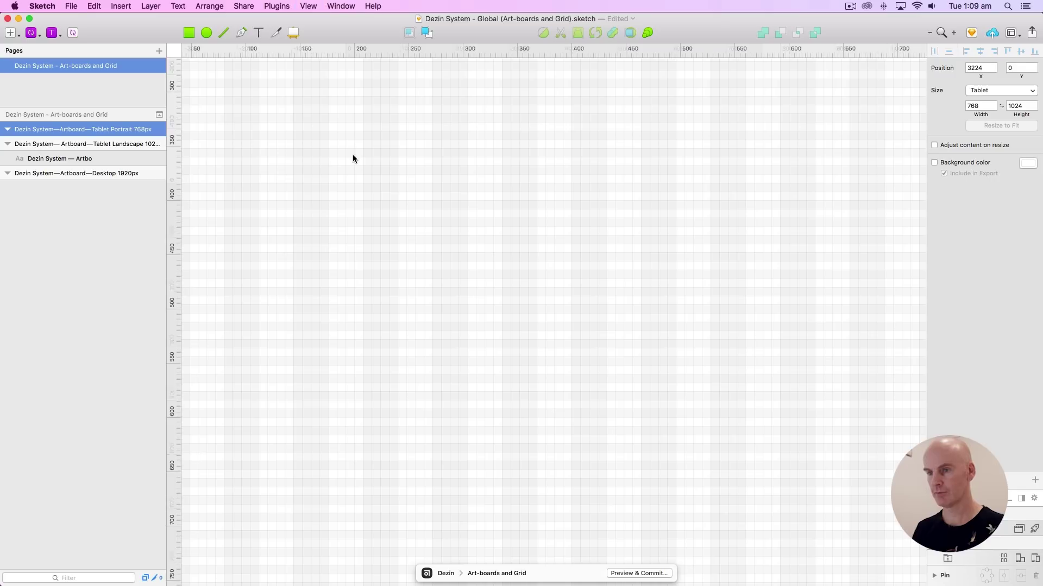
pyautogui.moveTo(367, 177); pyautogui.dragTo(598, 347)
pyautogui.moveTo(531, 154); pyautogui.dragTo(508, 310)
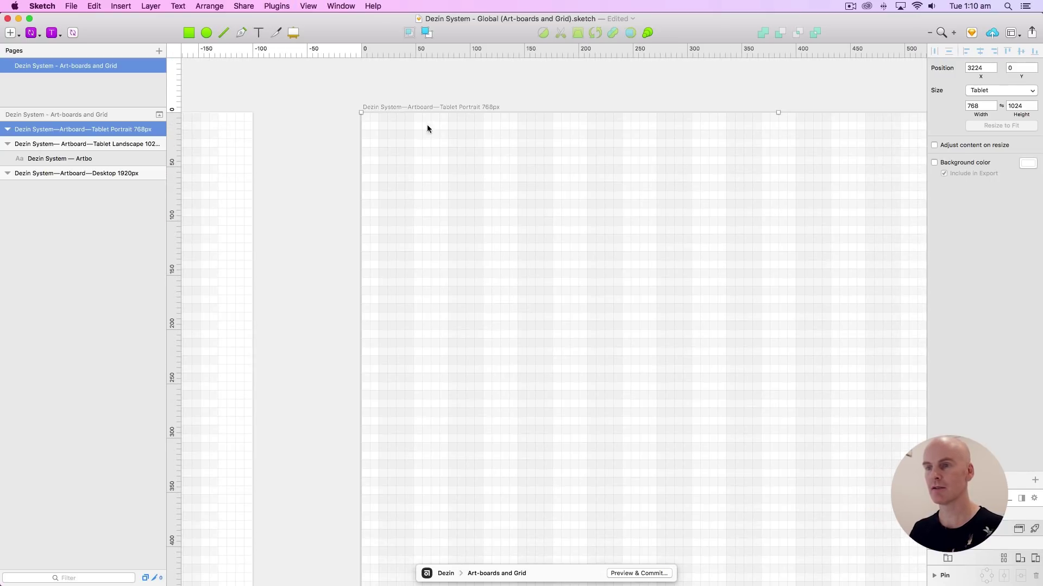
pyautogui.click(378, 53)
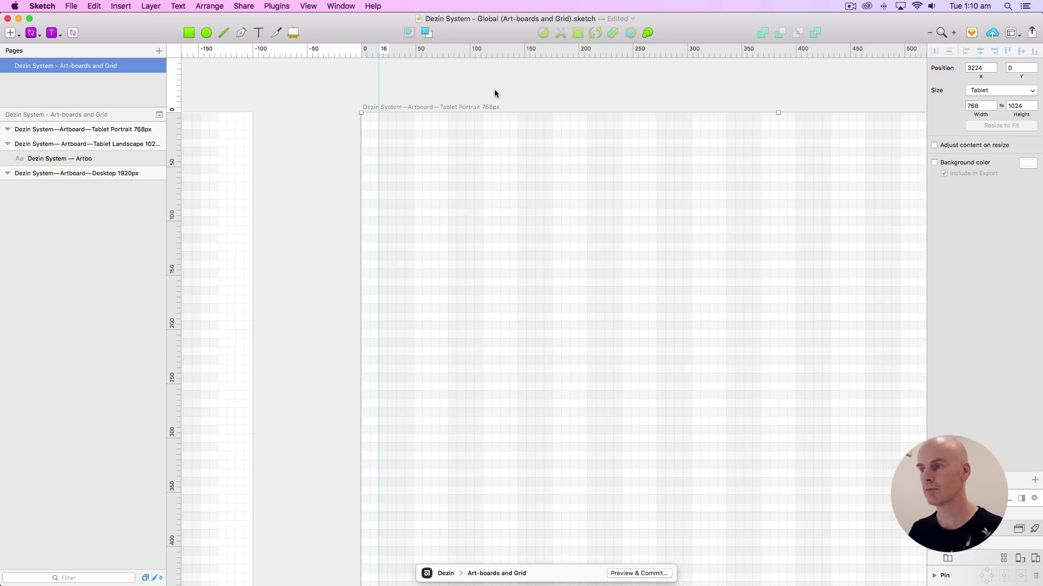
pyautogui.hscroll(10, 478, 94)
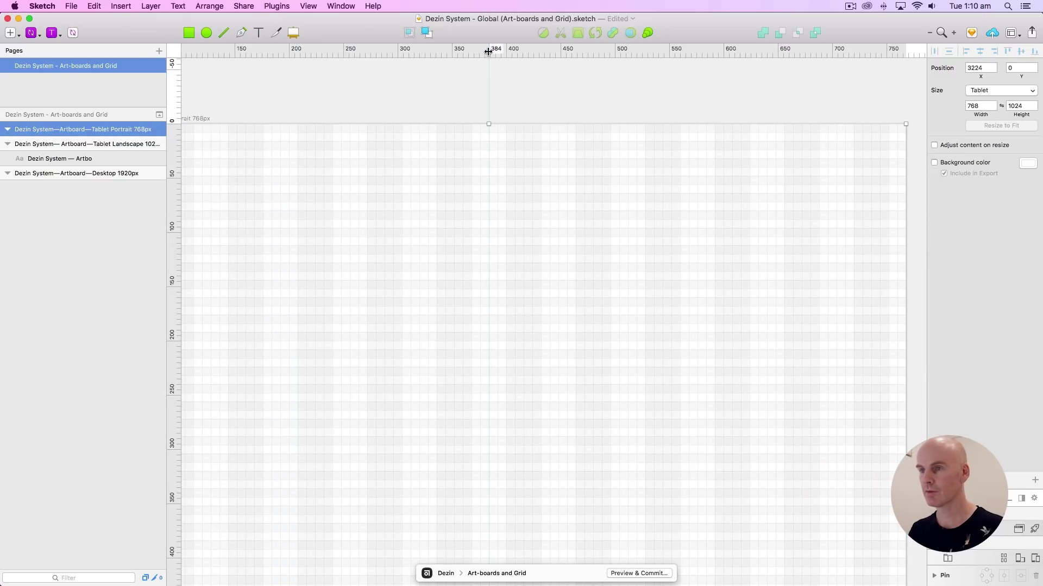
pyautogui.click(488, 52)
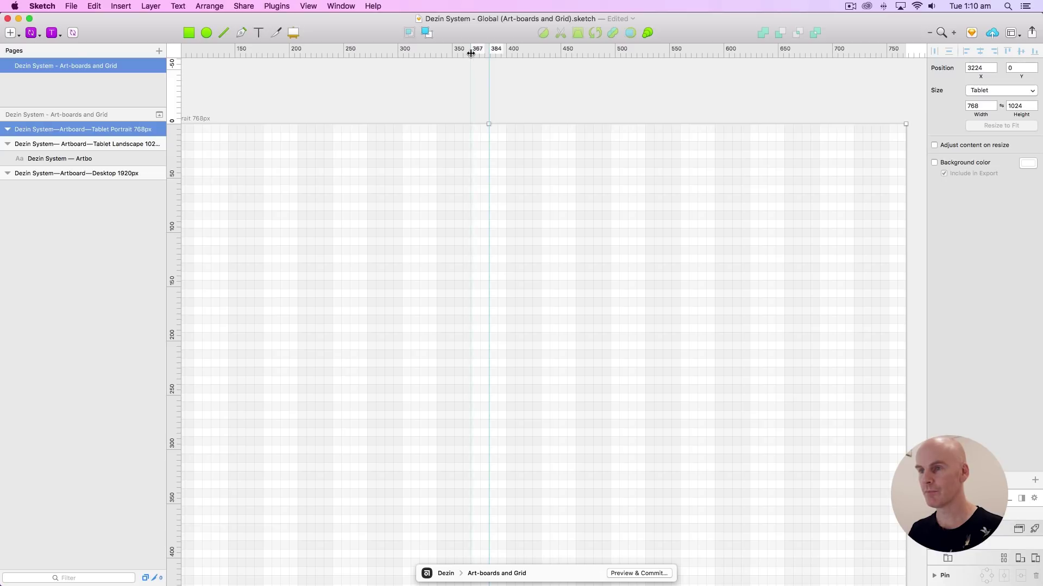
pyautogui.click(471, 52)
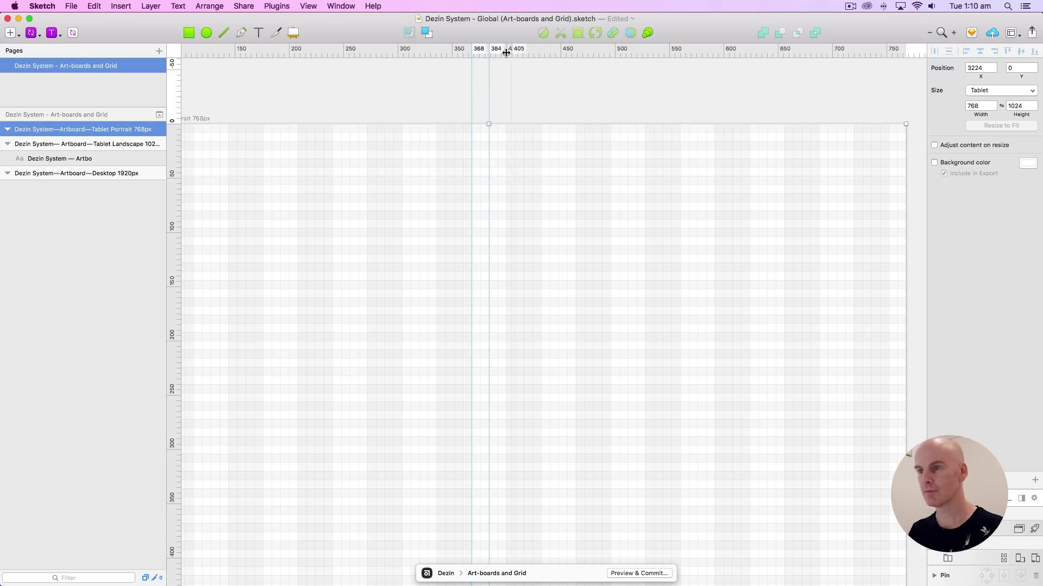
pyautogui.click(505, 51)
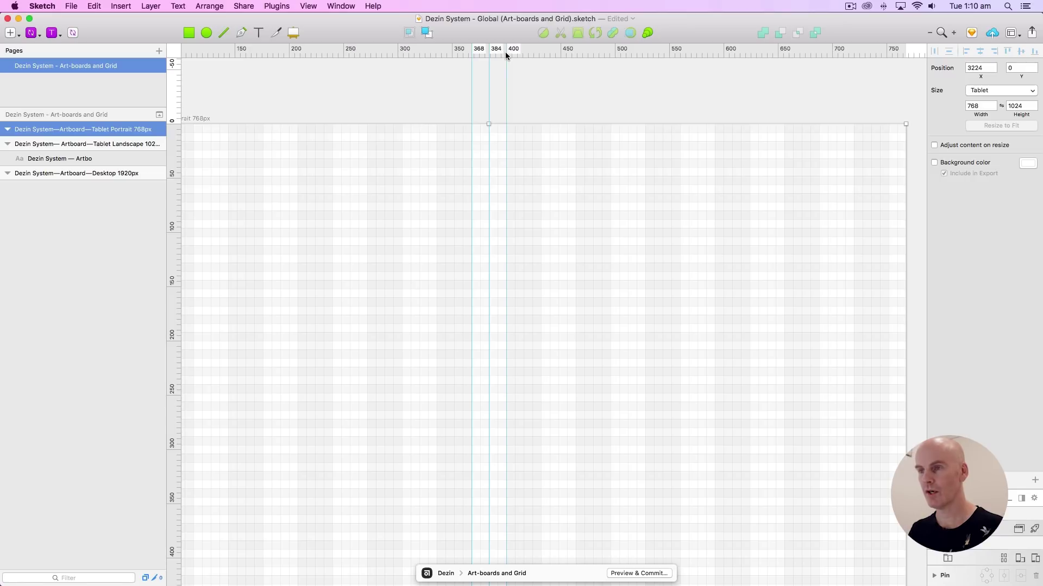
# Step: Add vertical guides at 752, 80 and 688px on the Tablet Portrait artboard and save the file
pyautogui.click(574, 92)
pyautogui.hscroll(10, 424, 93)
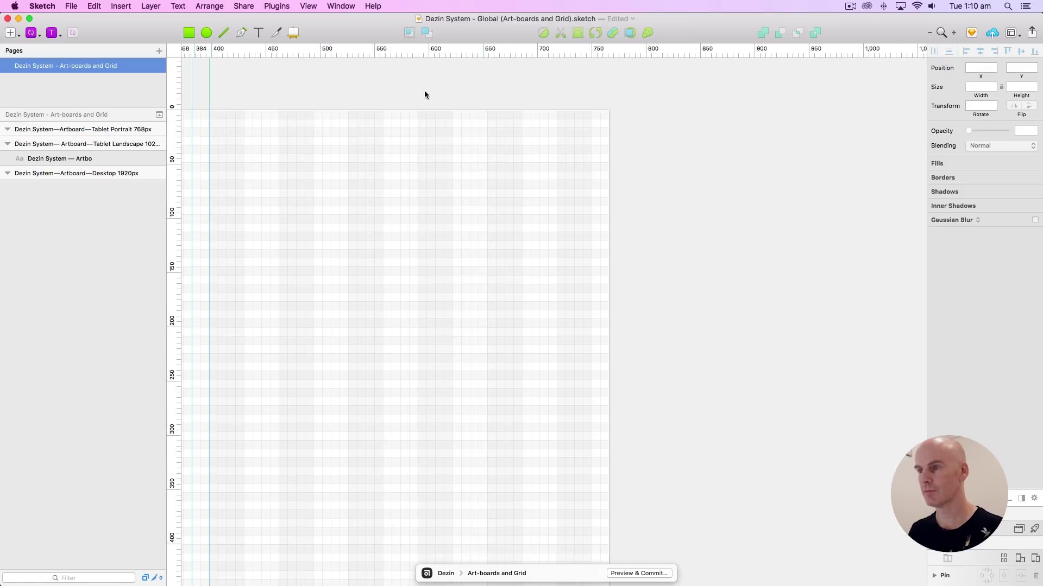
pyautogui.click(591, 49)
pyautogui.hscroll(-15, 628, 112)
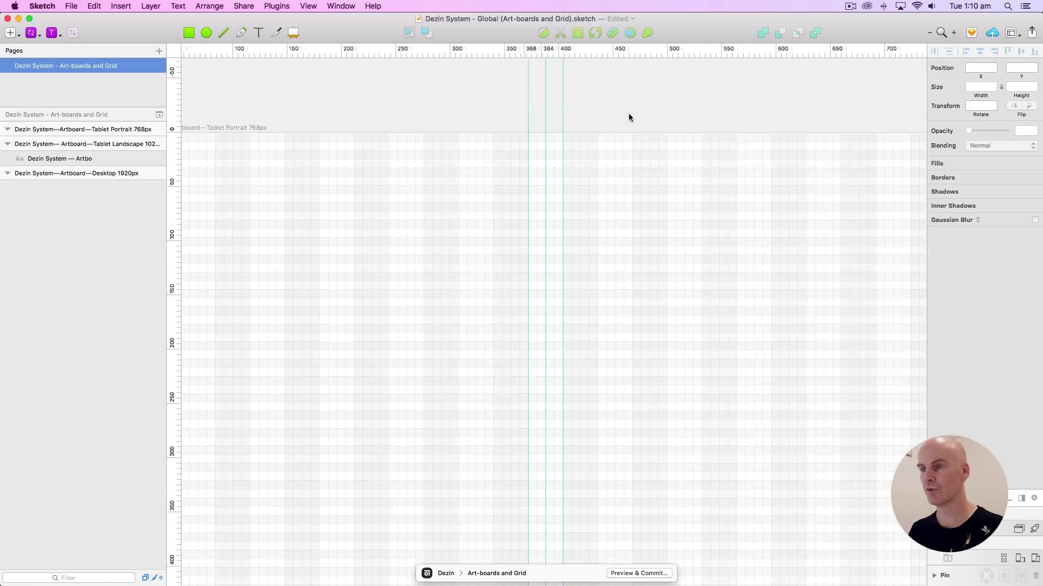
pyautogui.moveTo(426, 50); pyautogui.dragTo(426, 50)
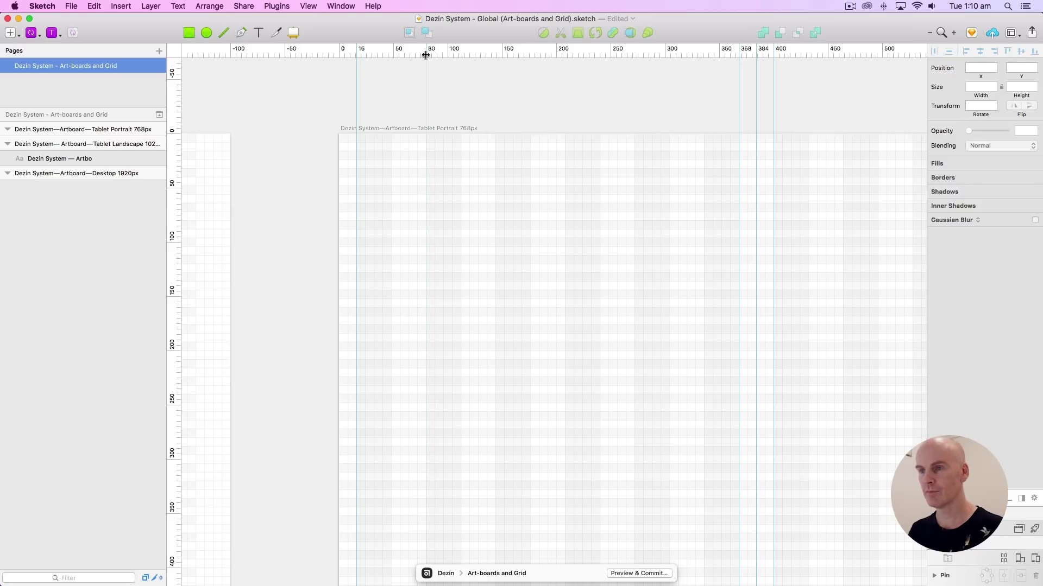
pyautogui.hscroll(10, 656, 112)
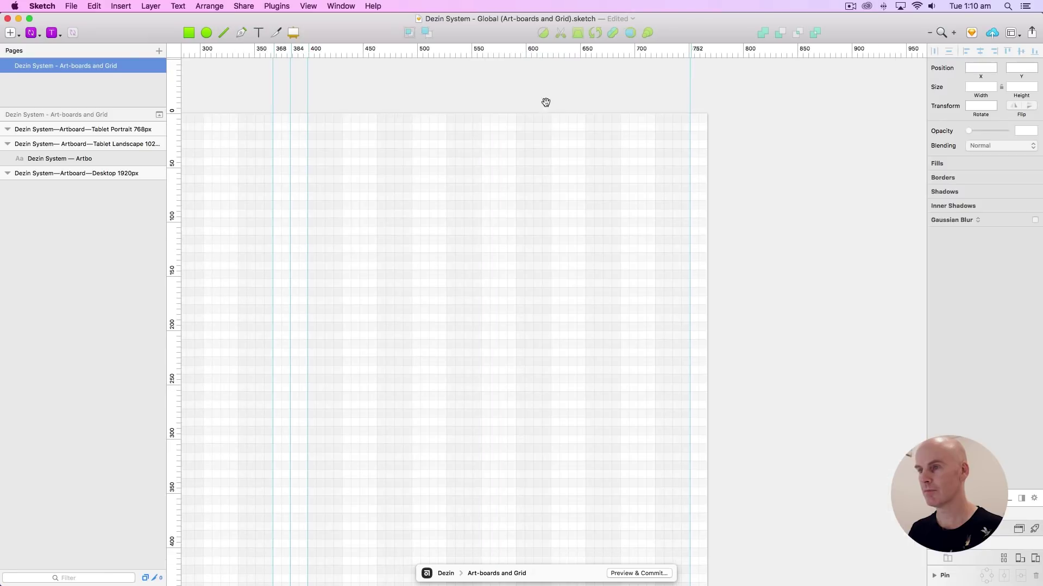
pyautogui.click(620, 51)
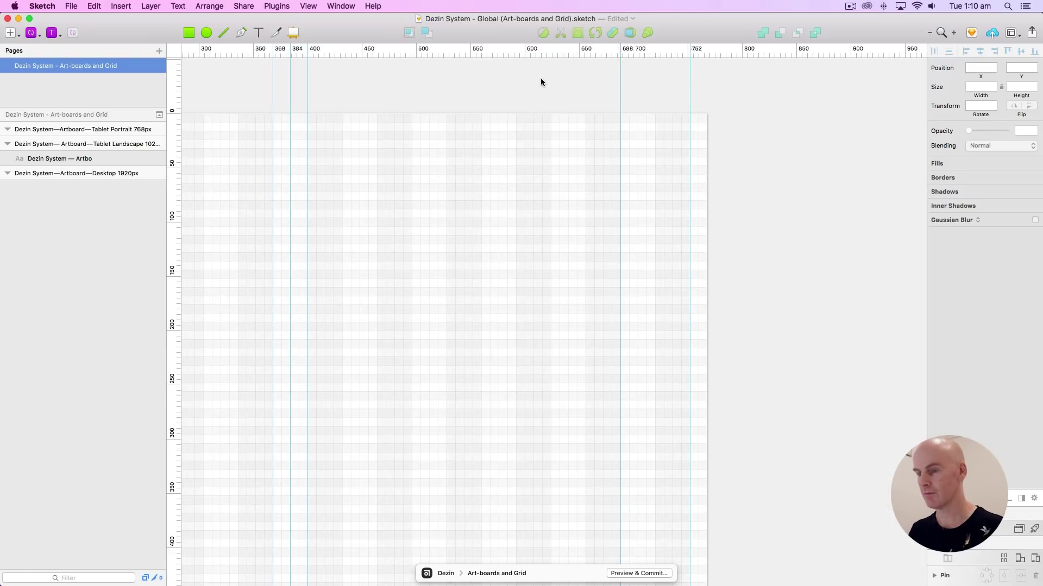
pyautogui.press('super+s')
# Step: Set the Tablet Portrait artboard's X position to 3300
pyautogui.press('super+minus')
pyautogui.press('super+minus')
pyautogui.scroll(-5, 709, 217)
pyautogui.hscroll(-2, 708, 217)
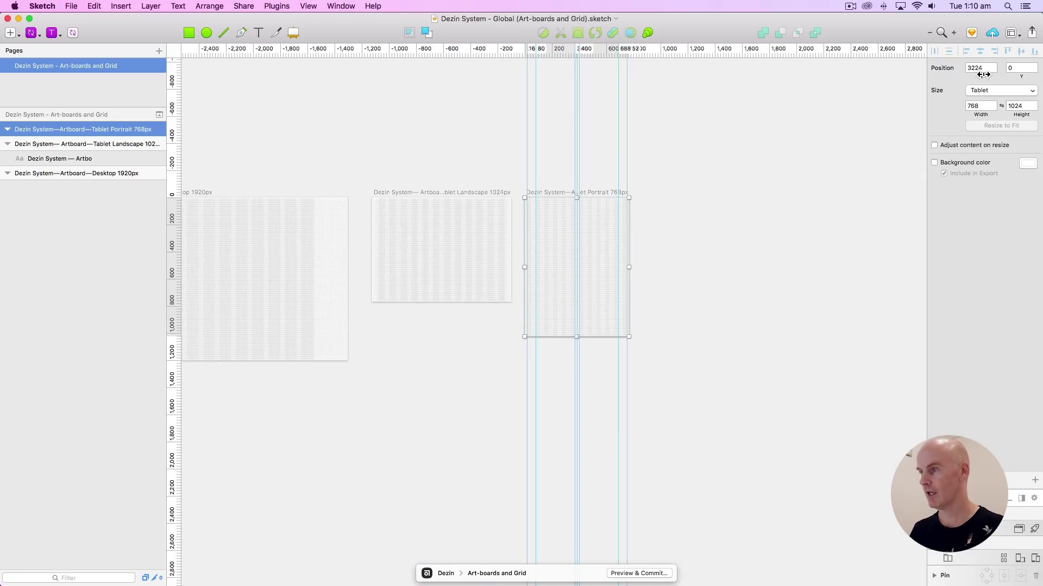
pyautogui.doubleClick(977, 68)
pyautogui.write('3300')
pyautogui.press('Return')
pyautogui.click(784, 247)
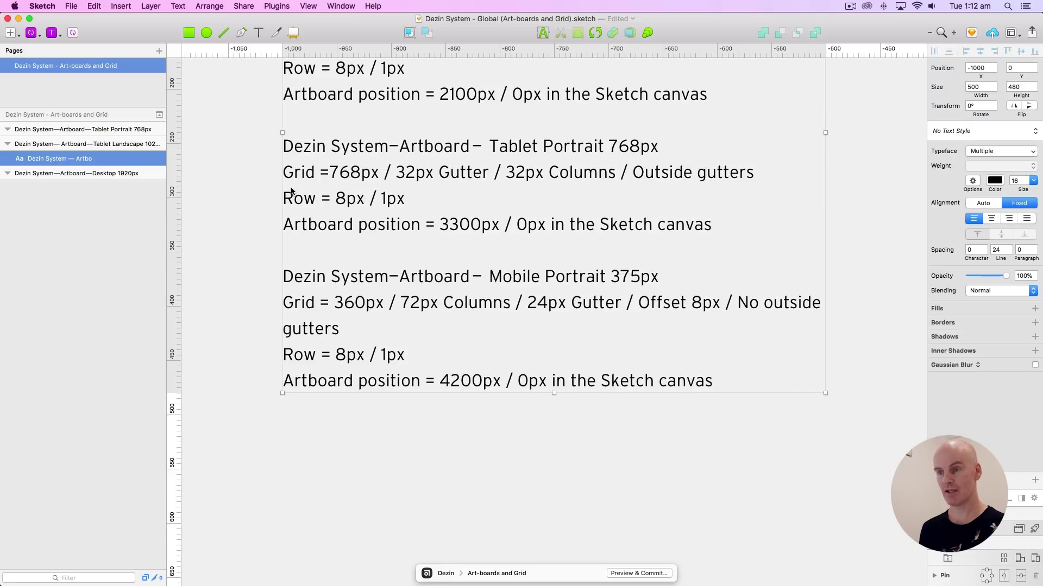
# Step: Copy the title "Dezin System—Artboard— Mobile Portrait 375px" from the specification text
pyautogui.doubleClick(609, 278)
pyautogui.moveTo(659, 277); pyautogui.dragTo(281, 267)
pyautogui.press('super+c')
pyautogui.press('Escape')
pyautogui.click(242, 211)
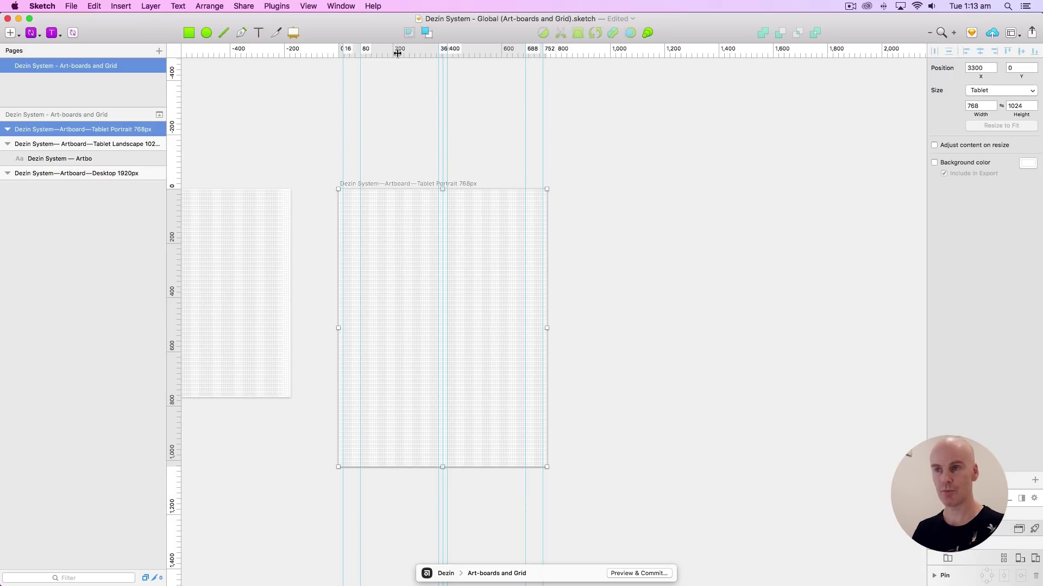
# Step: Insert an iPhone 8 artboard of 375×667 from the Apple Devices presets
pyautogui.click(293, 34)
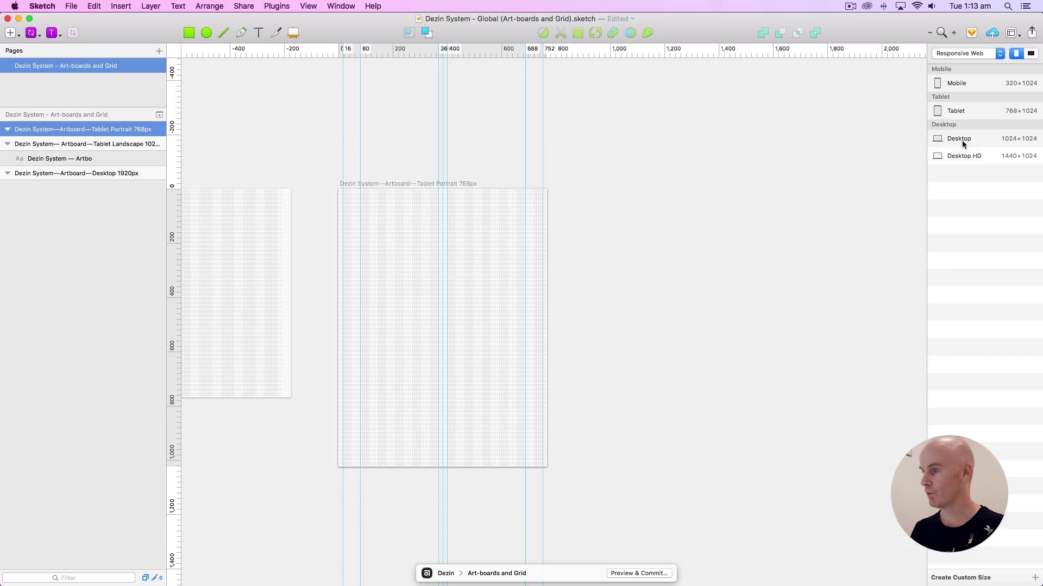
pyautogui.click(962, 55)
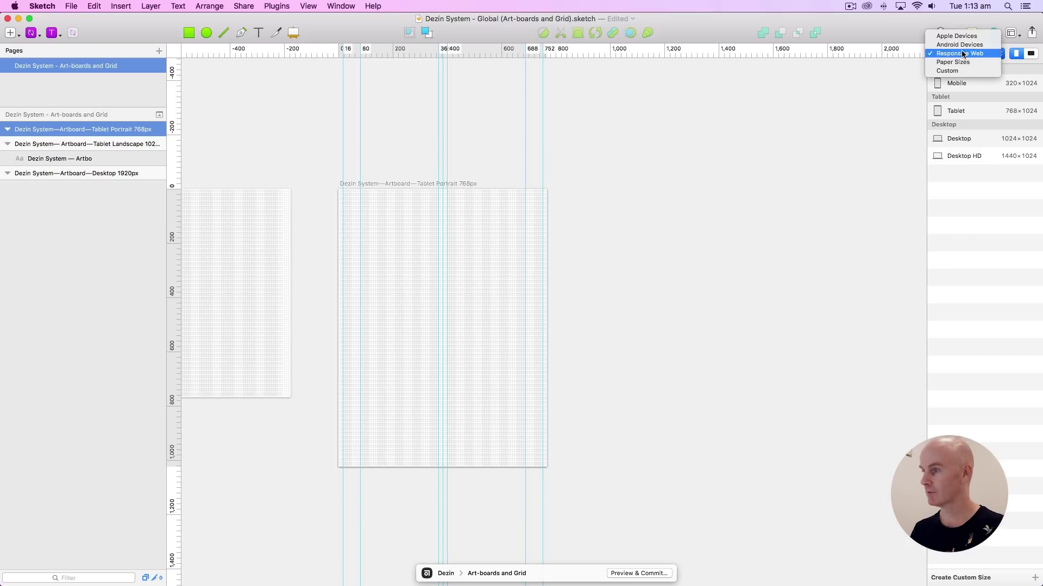
pyautogui.click(960, 36)
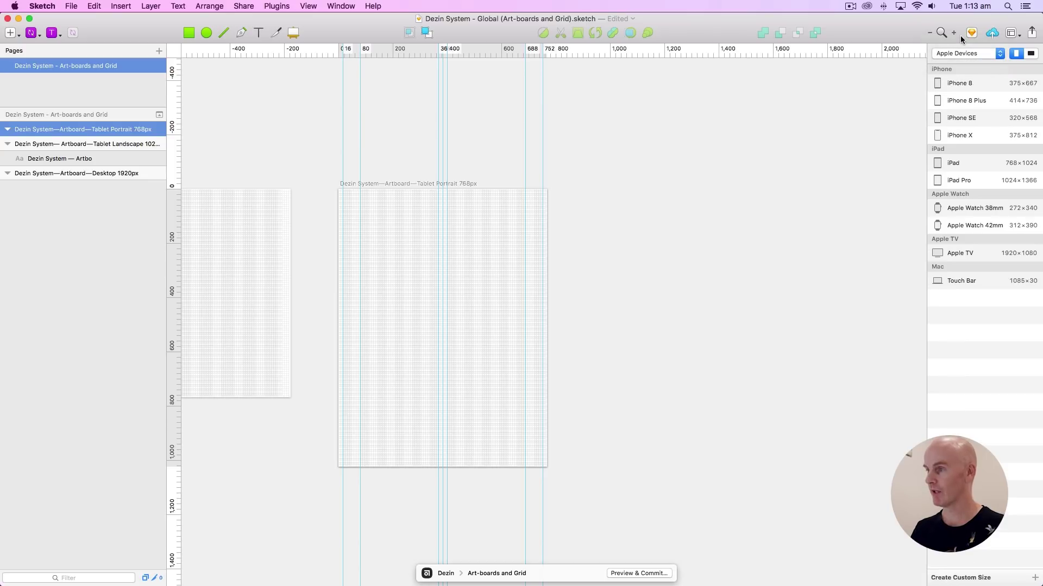
pyautogui.click(959, 83)
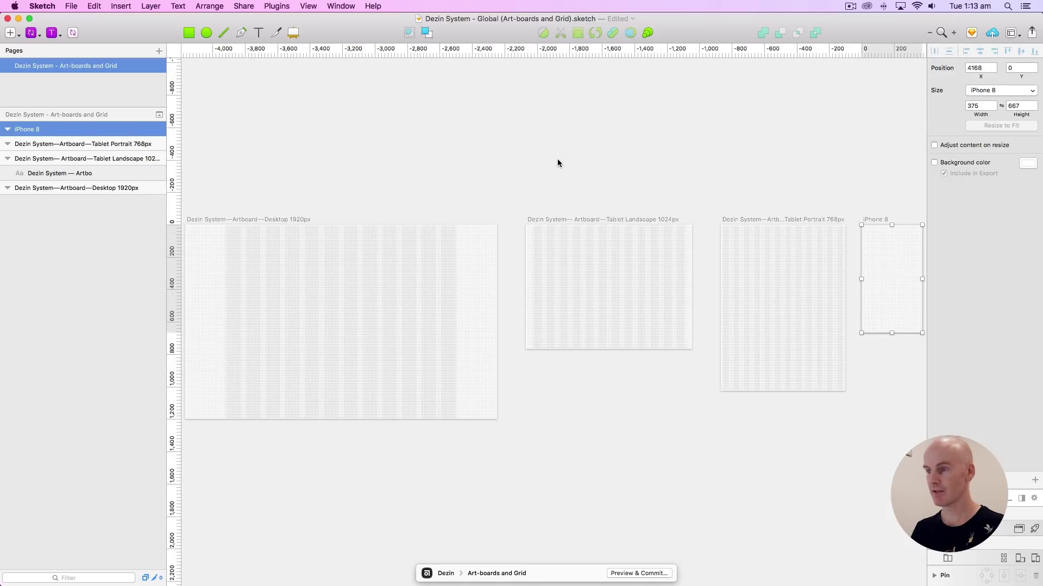
# Step: Set the iPhone 8 artboard's X position to 4400
pyautogui.press('super+2')
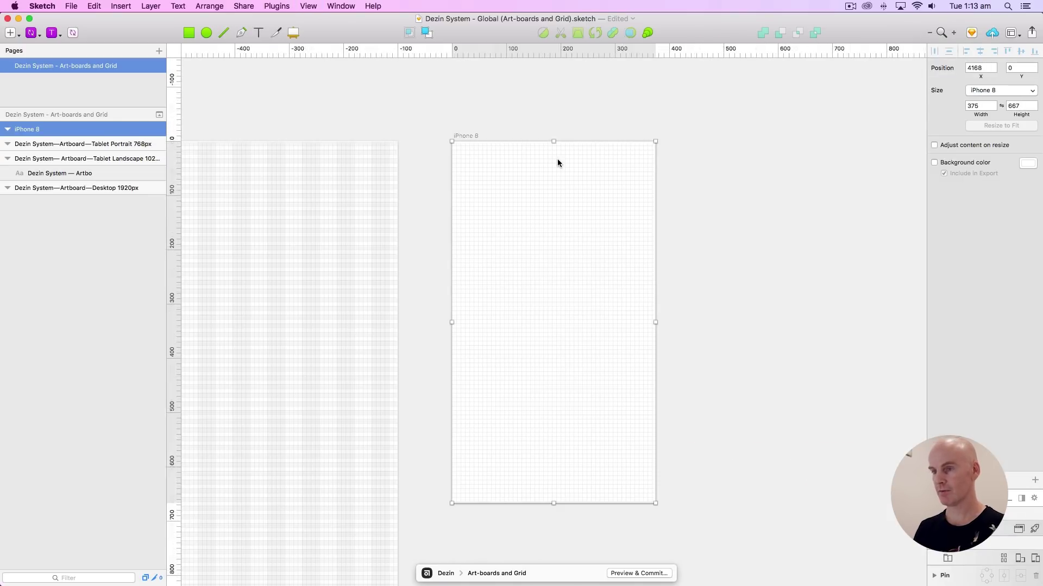
pyautogui.click(977, 67)
pyautogui.write('4400')
pyautogui.press('Return')
pyautogui.click(590, 137)
pyautogui.press('super+plus')
pyautogui.scroll(5, 611, 292)
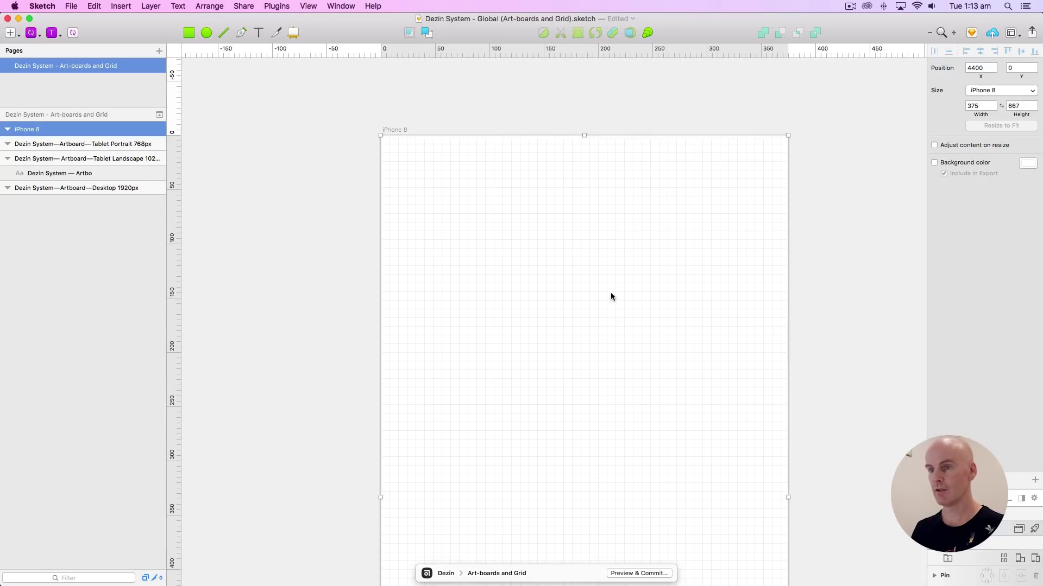
# Step: Rename the iPhone 8 artboard with the copied title "Dezin System—Artboard— Mobile Portrait 375px"
pyautogui.doubleClick(32, 130)
pyautogui.press('super+v')
pyautogui.press('Return')
# Step: Give the Mobile Portrait artboard a 360px-wide layout with 8px offset, 4 columns, 24px gutter width and no outside gutters
pyautogui.press('super+0')
pyautogui.click(308, 6)
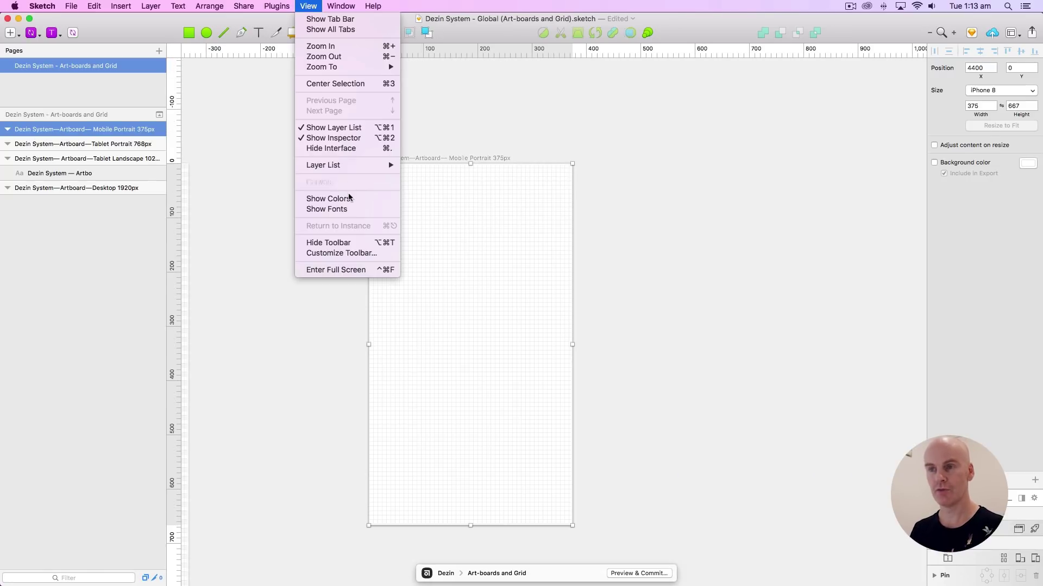
pyautogui.moveTo(375, 182)
pyautogui.click(428, 308)
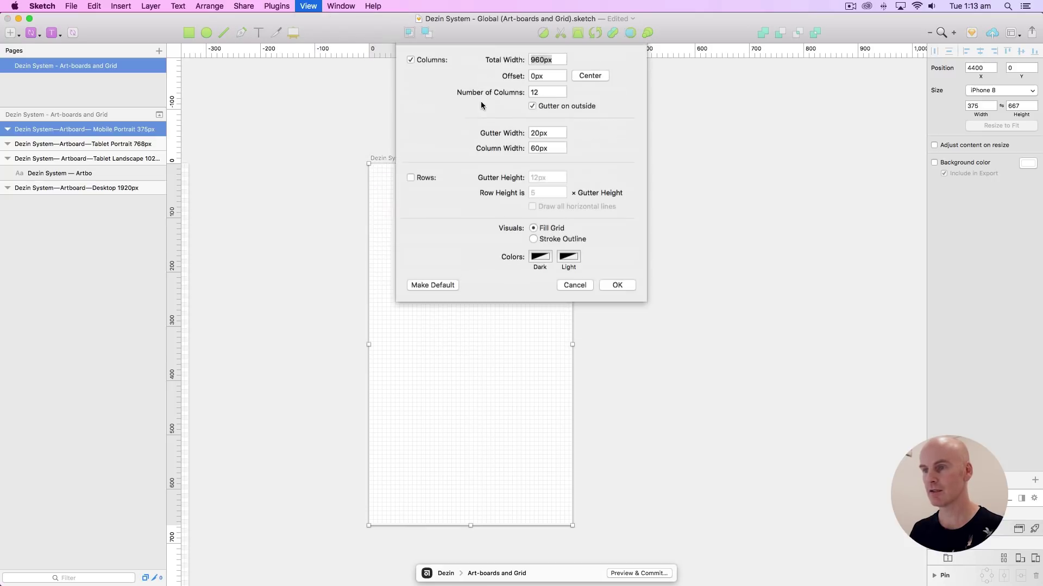
pyautogui.write('360')
pyautogui.press('Tab')
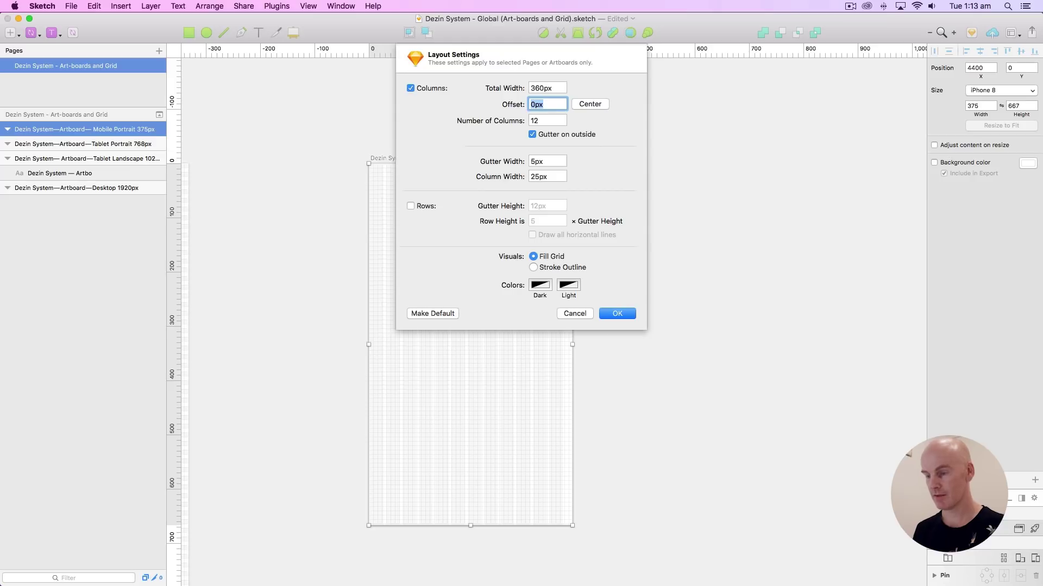
pyautogui.write('8')
pyautogui.press('Tab')
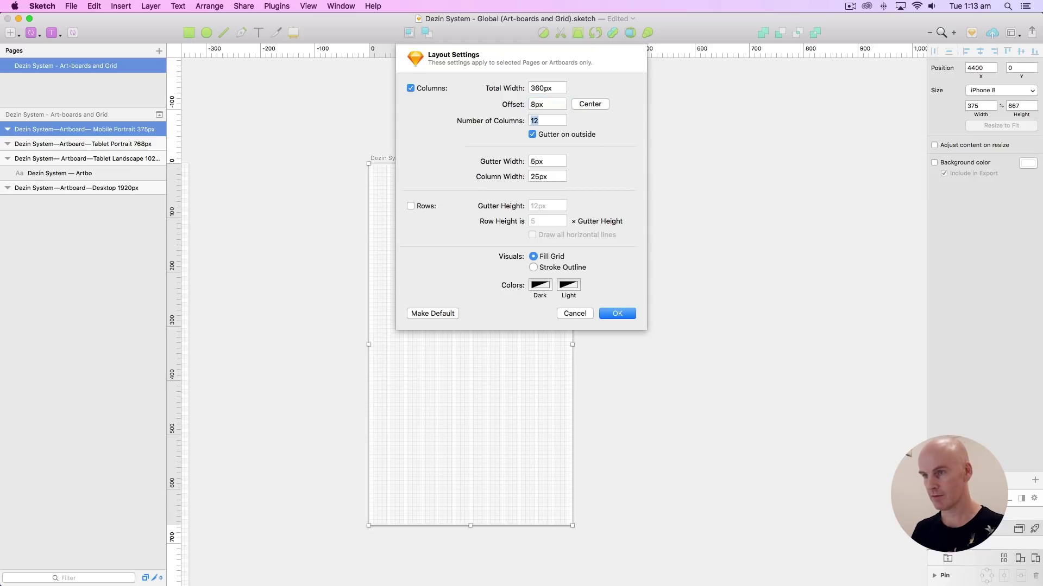
pyautogui.write('4')
pyautogui.press('Tab')
pyautogui.click(532, 134)
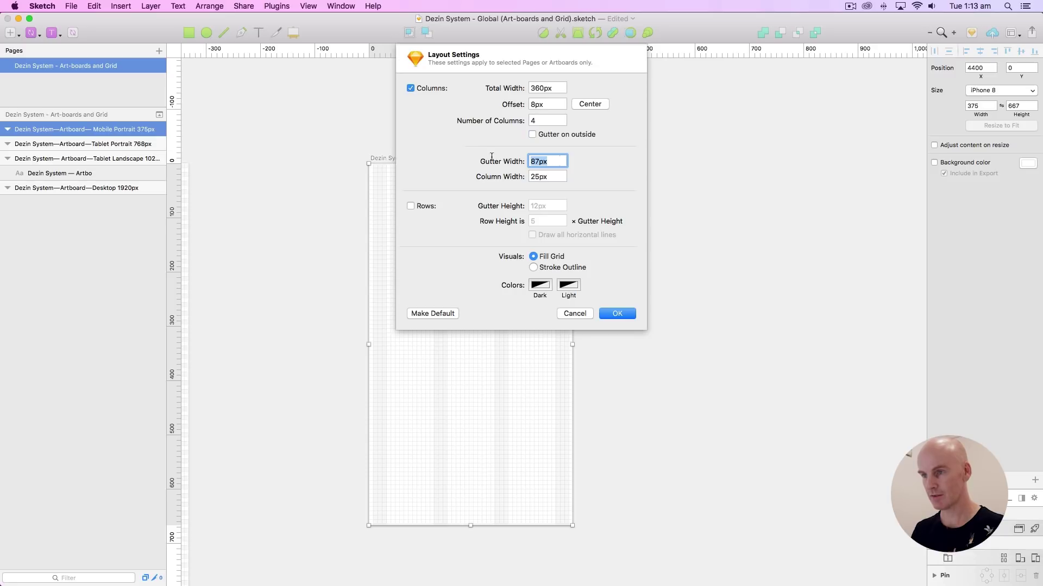
pyautogui.write('24')
pyautogui.press('Tab')
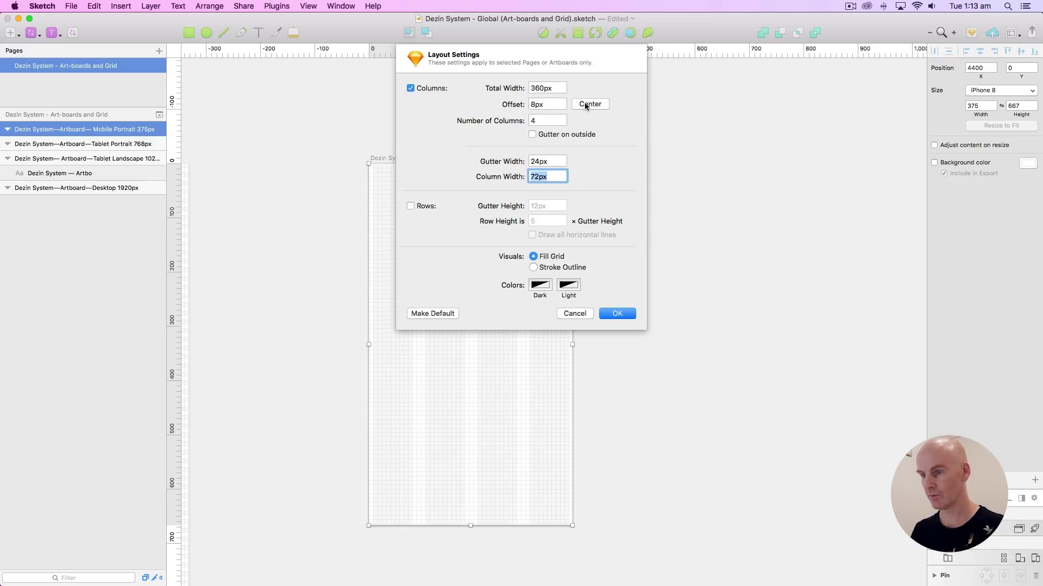
pyautogui.click(617, 313)
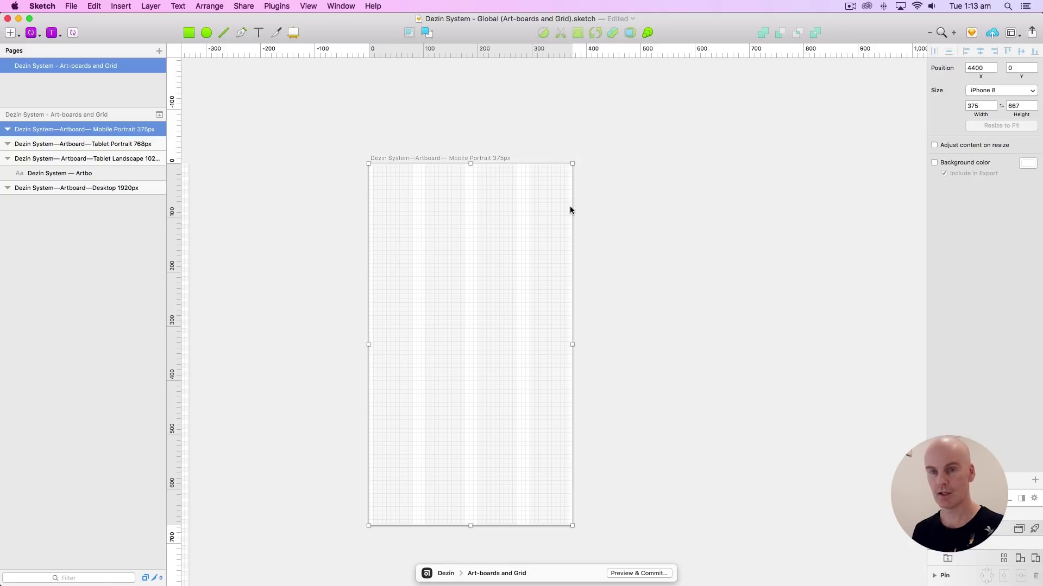
# Step: Change the Mobile Portrait column layout to 344px total width, 16px offset, 2 columns and 24px gutter width
pyautogui.press('super+plus')
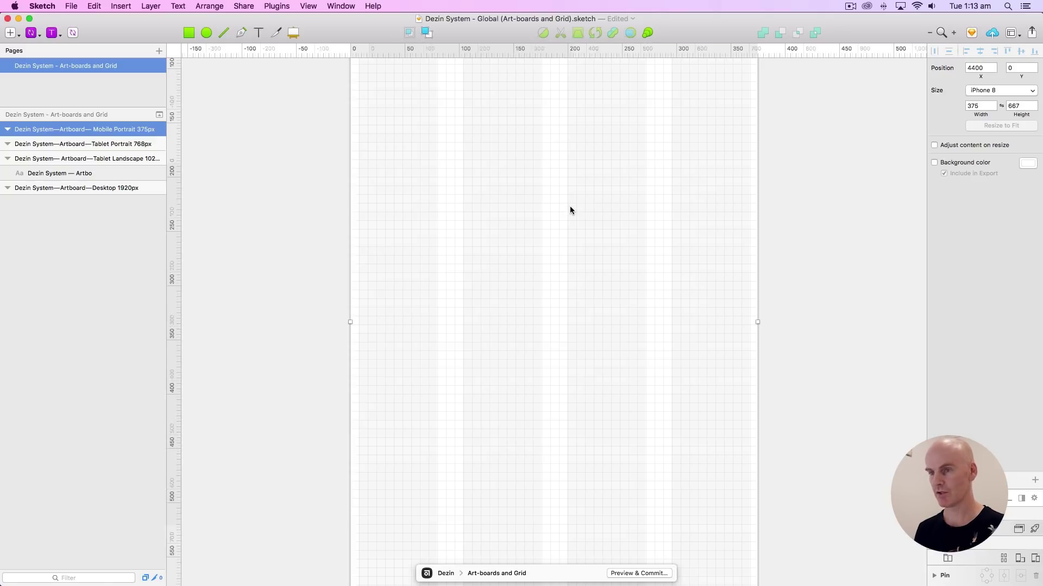
pyautogui.moveTo(565, 137); pyautogui.dragTo(510, 330)
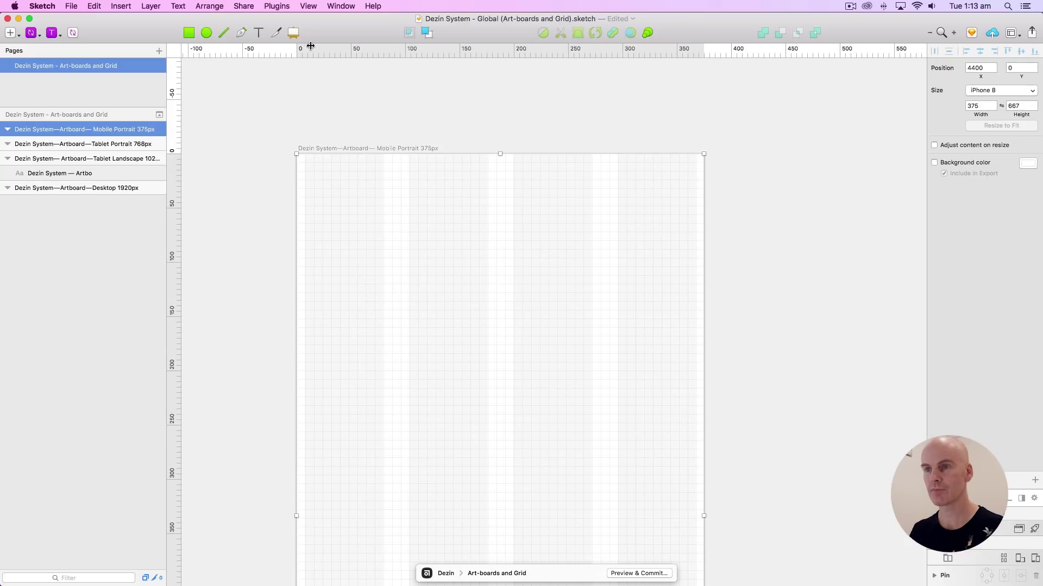
pyautogui.click(308, 6)
pyautogui.moveTo(358, 183)
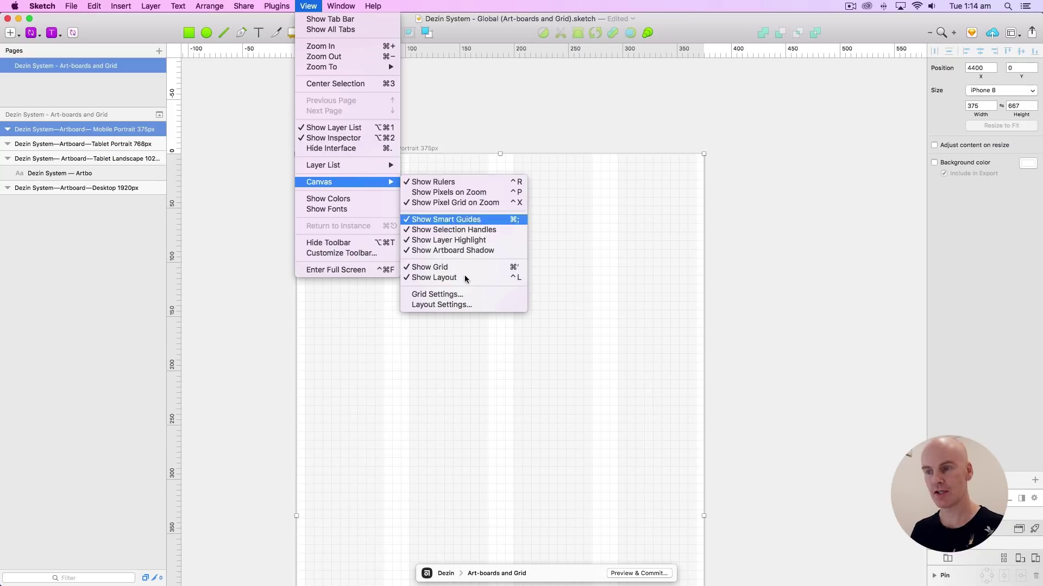
pyautogui.click(463, 305)
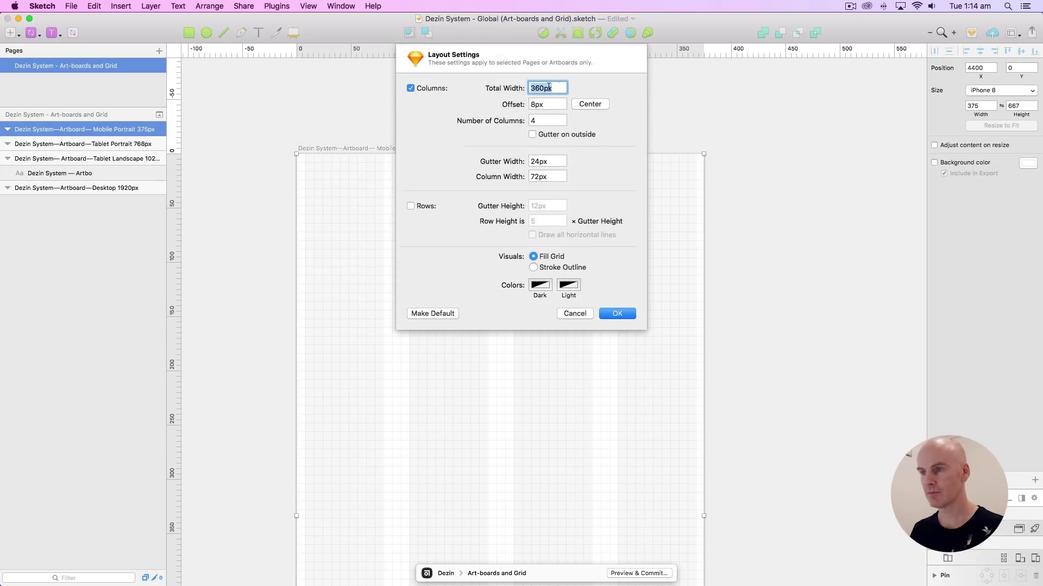
pyautogui.write('344')
pyautogui.press('Tab')
pyautogui.write('16')
pyautogui.press('Tab')
pyautogui.write('2')
pyautogui.press('Tab')
pyautogui.write('24')
pyautogui.press('Tab')
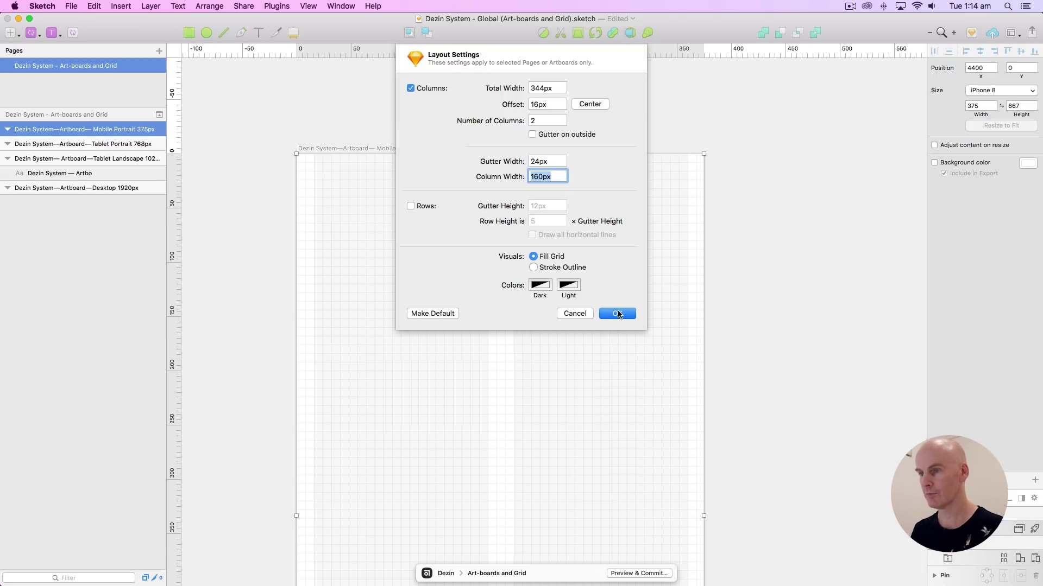
# Step: Enable rows in the Mobile Portrait layout with 8px gutter height and a row height of 1 × gutter height, and apply the layout
pyautogui.click(411, 205)
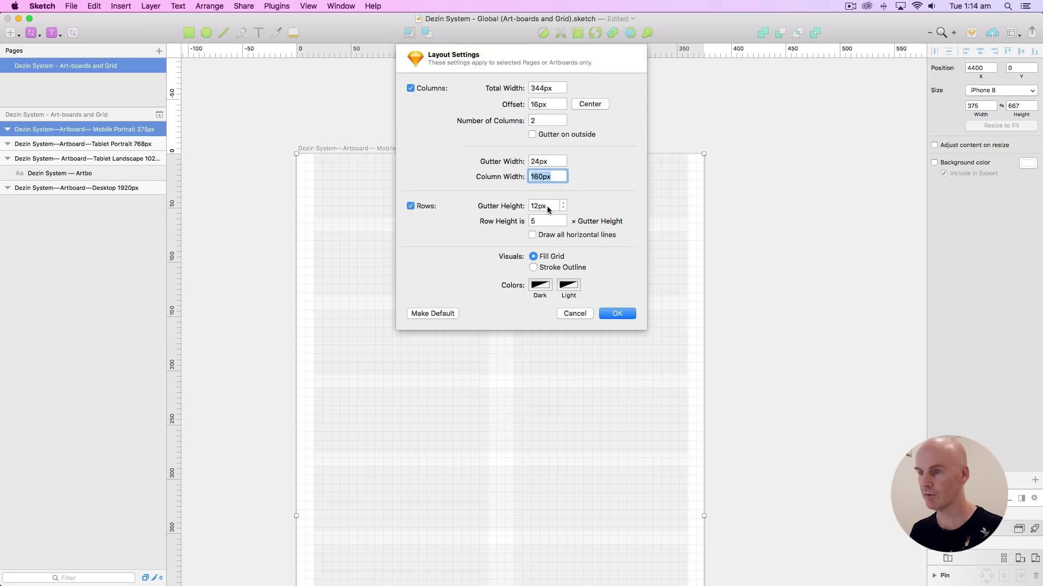
pyautogui.press('Tab')
pyautogui.write('8')
pyautogui.press('Tab')
pyautogui.write('1')
pyautogui.press('Tab')
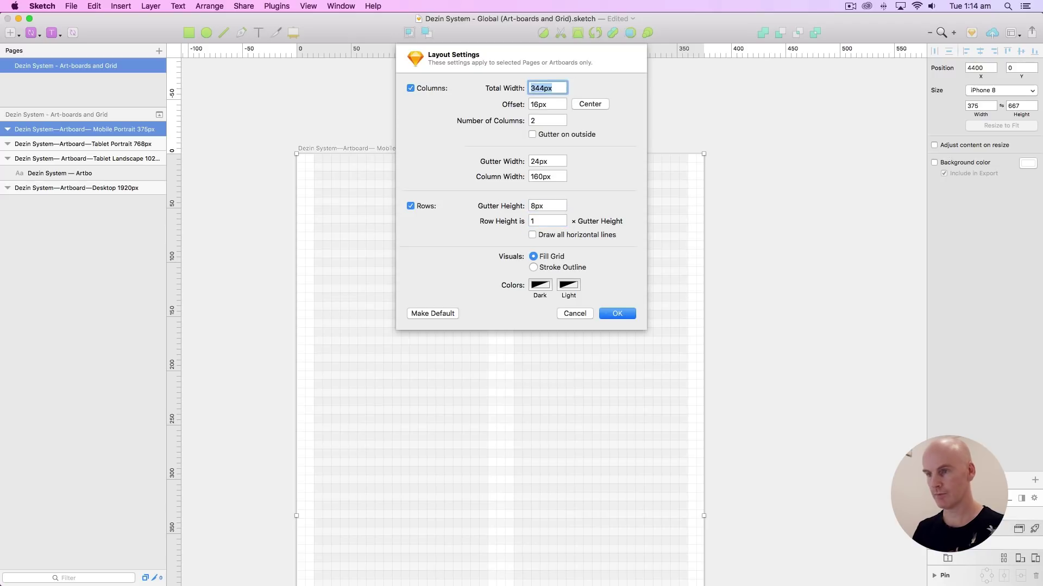
pyautogui.click(621, 319)
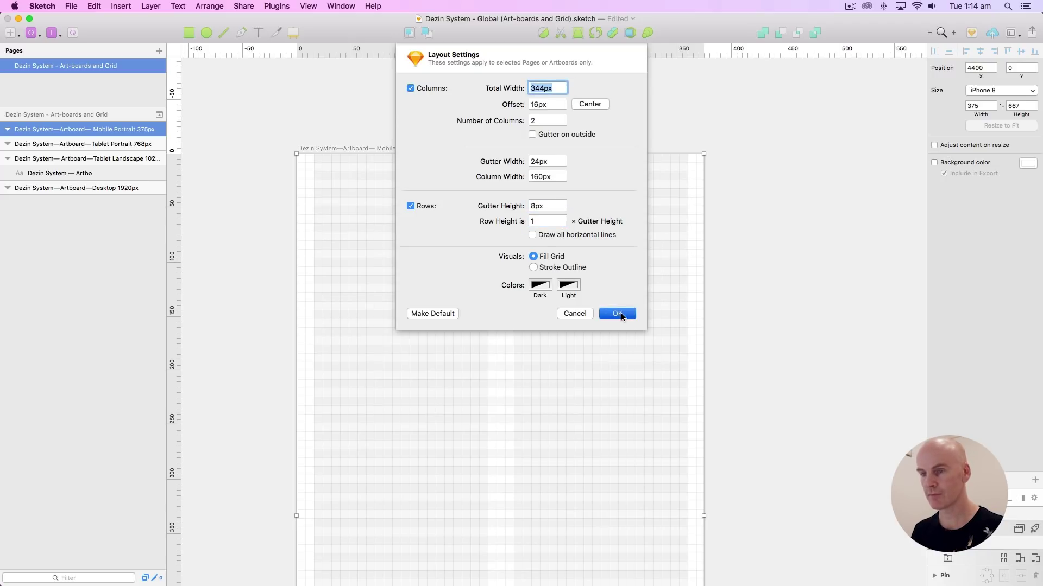
# Step: Add vertical guides to the Mobile Portrait artboard at 16, 176, 200 and 360 px along the column edges
pyautogui.click(313, 52)
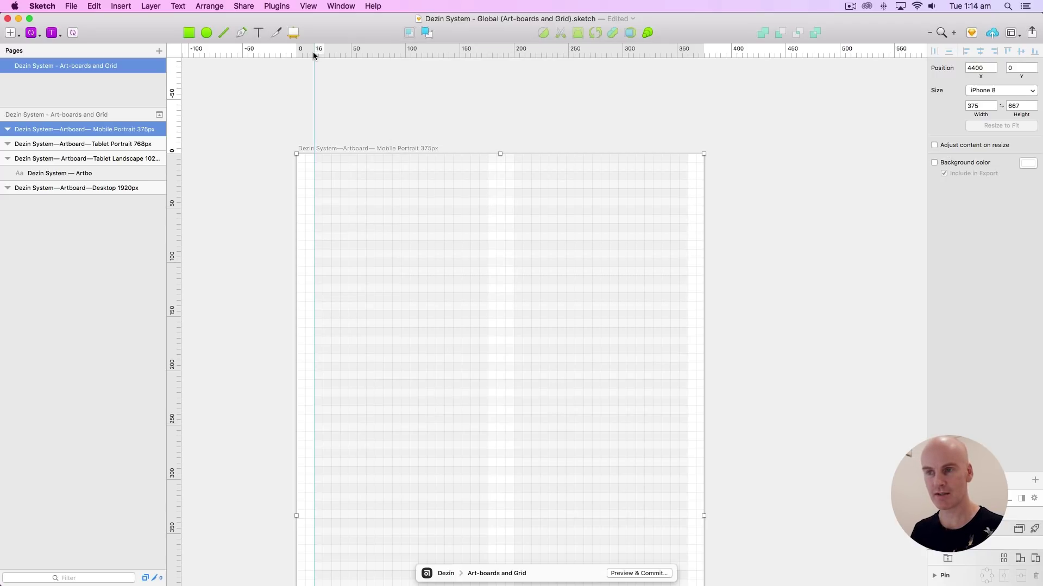
pyautogui.click(487, 55)
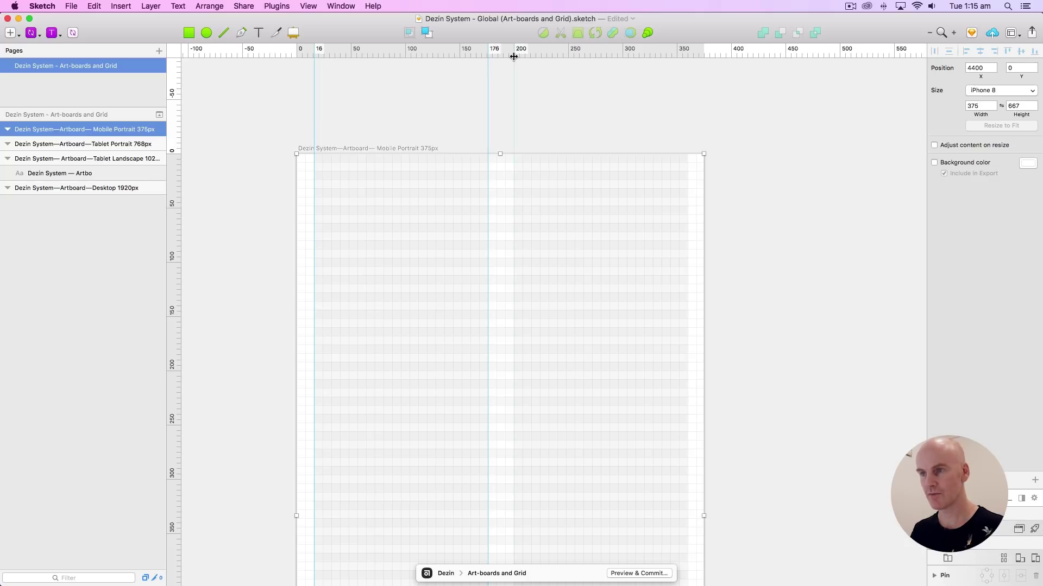
pyautogui.click(513, 53)
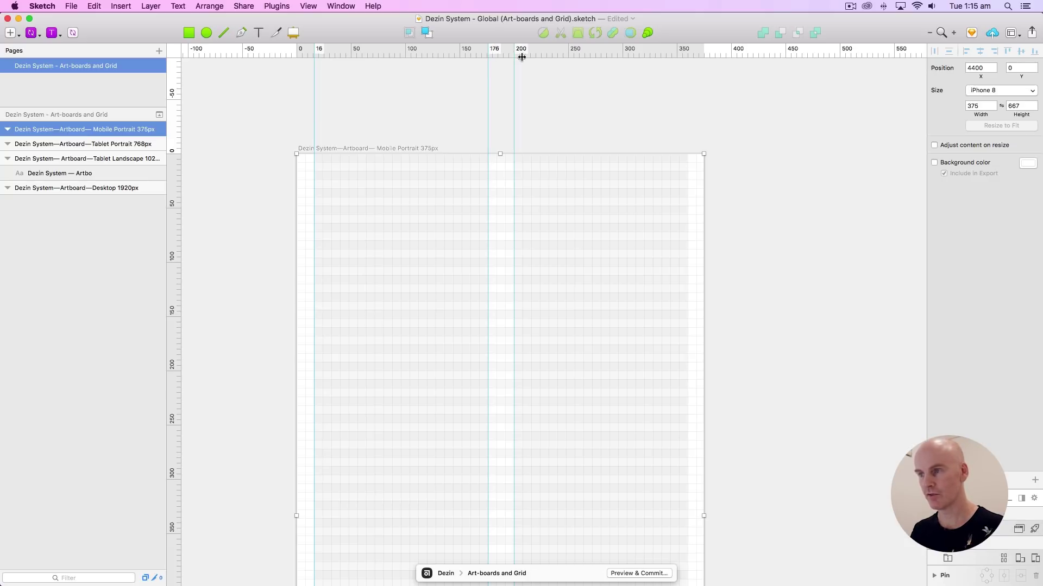
pyautogui.click(687, 53)
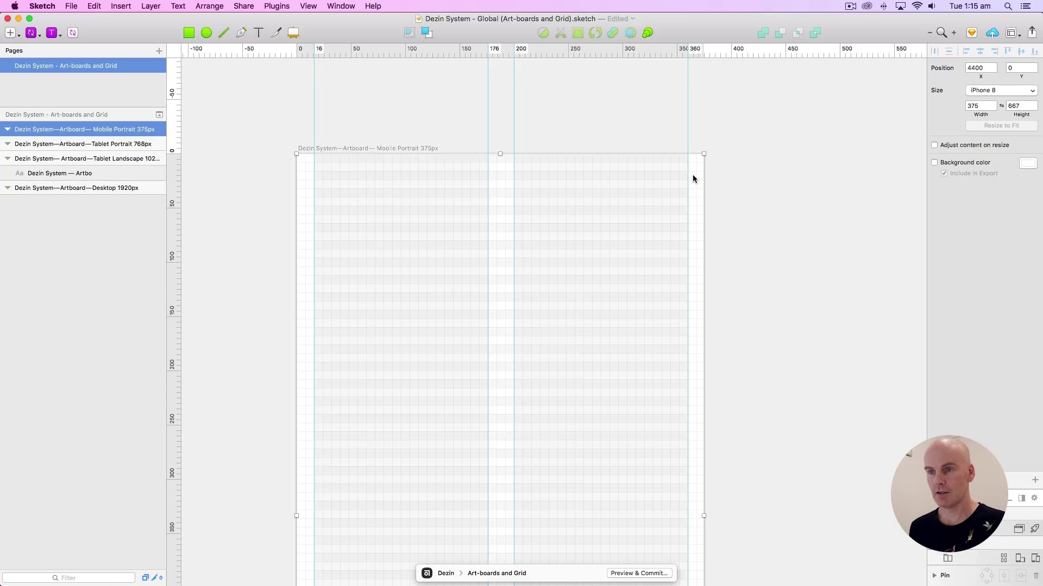
# Step: Deselect the Mobile Portrait artboard and save the Sketch document
pyautogui.press('super+minus')
pyautogui.press('super+minus')
pyautogui.click(659, 255)
pyautogui.moveTo(659, 255); pyautogui.dragTo(786, 129)
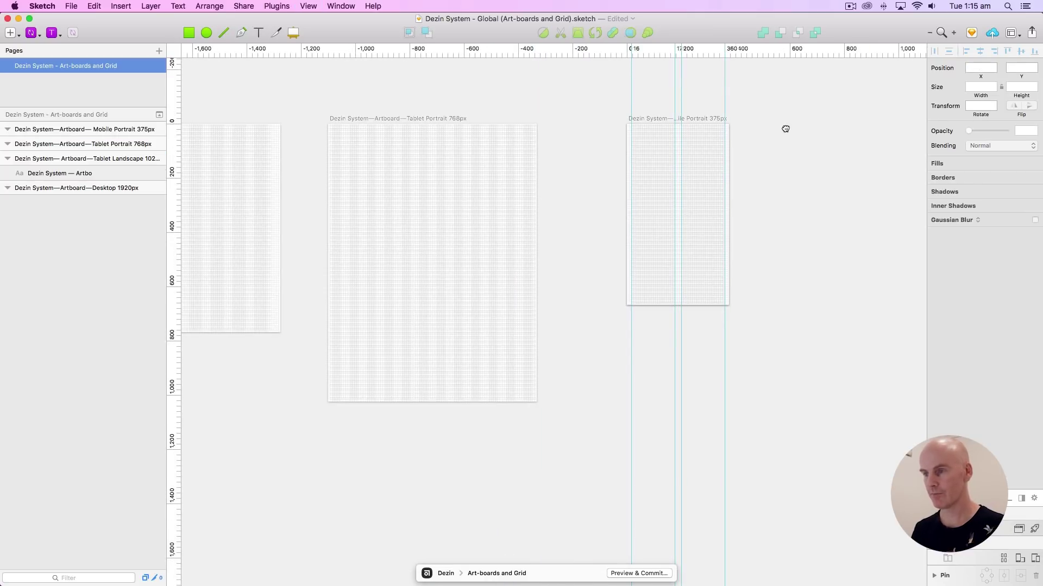
pyautogui.press('super+s')
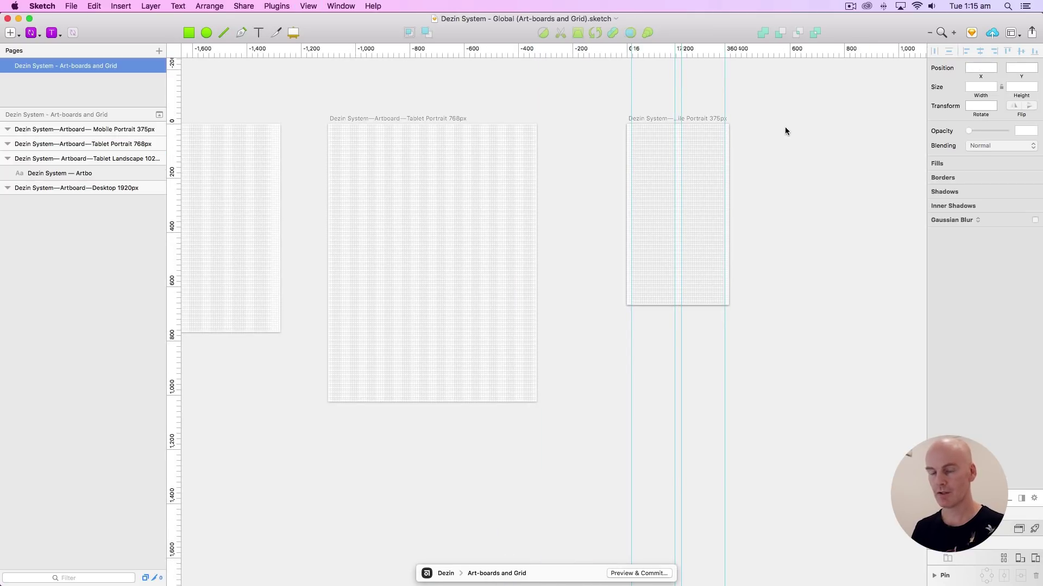
# Step: Set the Mobile Portrait artboard's X position to 4200 and deselect it
pyautogui.hscroll(2, 786, 131)
pyautogui.press('Tab')
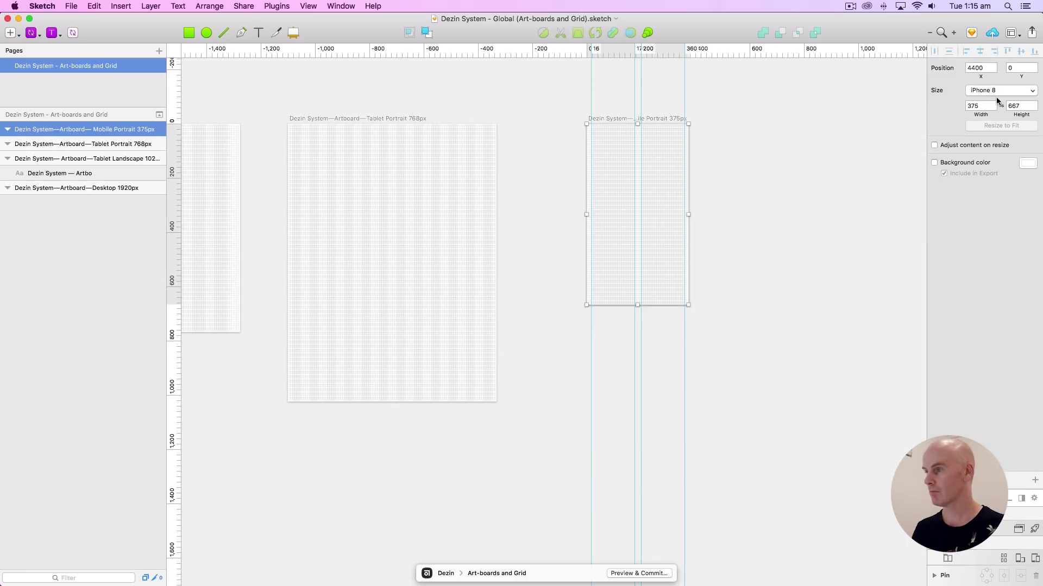
pyautogui.click(975, 67)
pyautogui.press('BackSpace')
pyautogui.write('2')
pyautogui.press('Return')
pyautogui.click(444, 95)
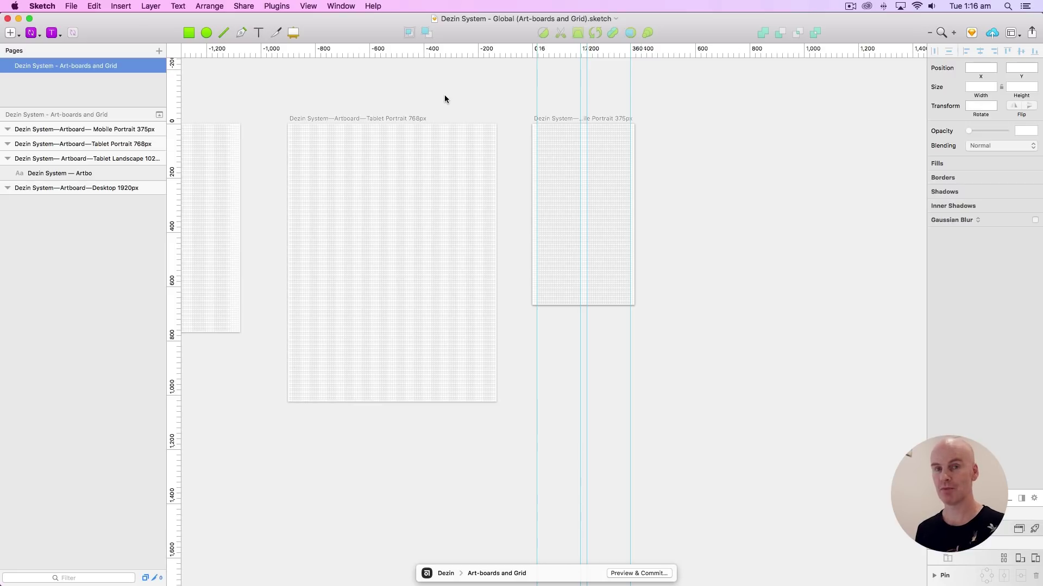
# Step: Delete the stray "Dezin System — Artbo" text layer from the page
pyautogui.press('pageup')
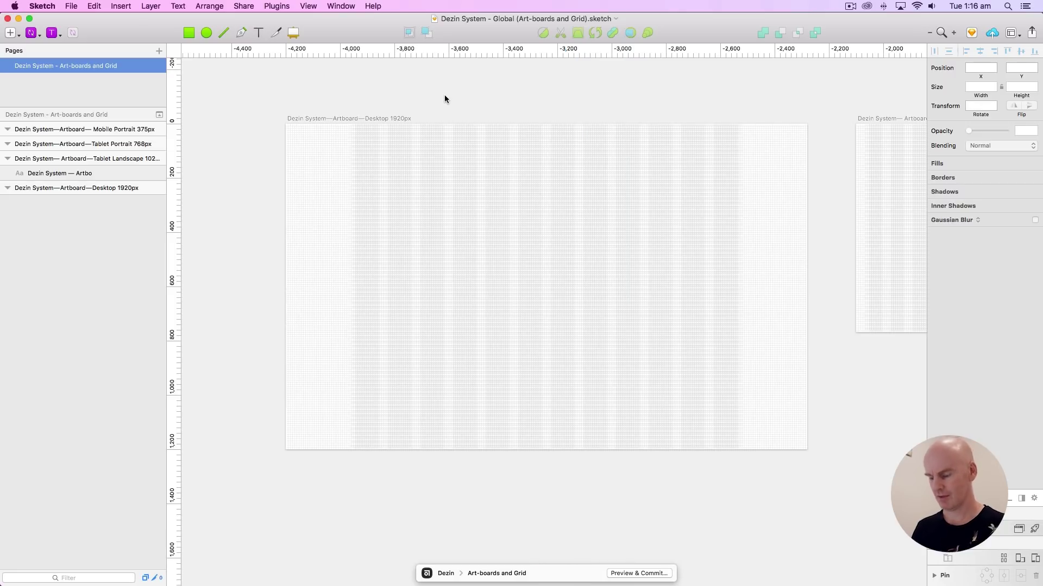
pyautogui.moveTo(664, 181); pyautogui.dragTo(508, 134)
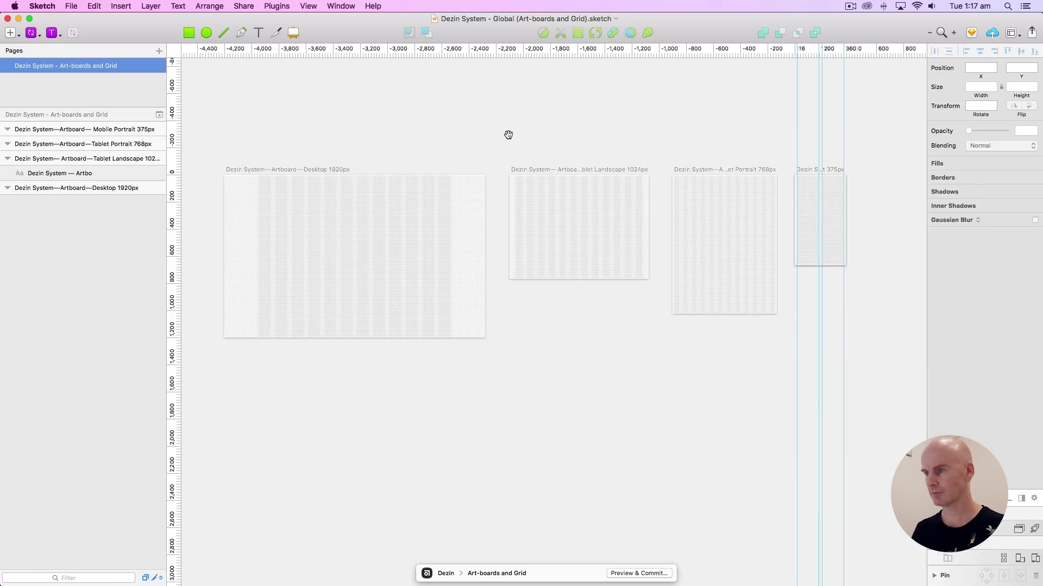
pyautogui.hscroll(-5, 509, 135)
pyautogui.click(233, 208)
pyautogui.press('BackSpace')
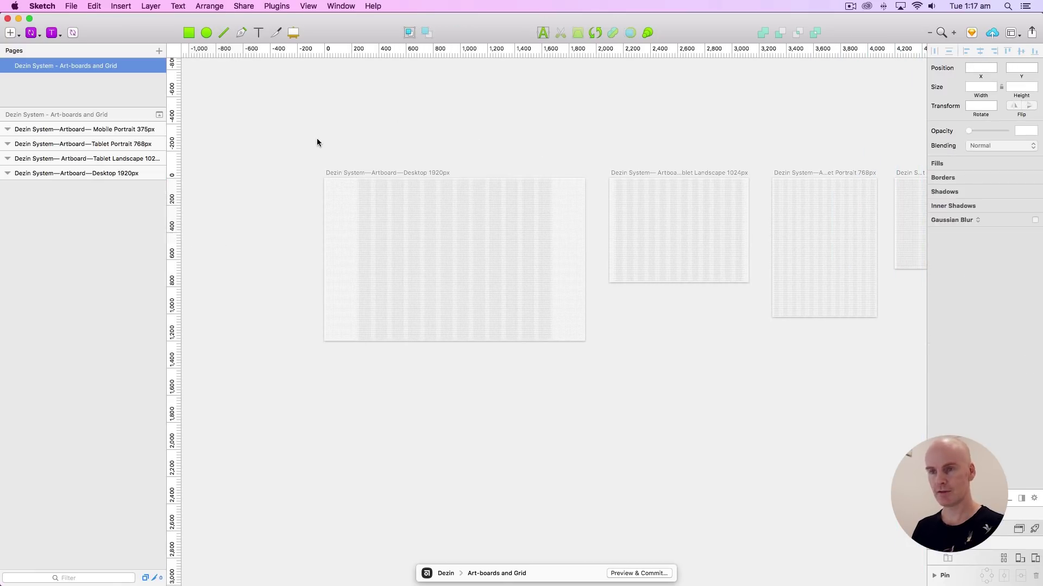
pyautogui.hscroll(3, 346, 116)
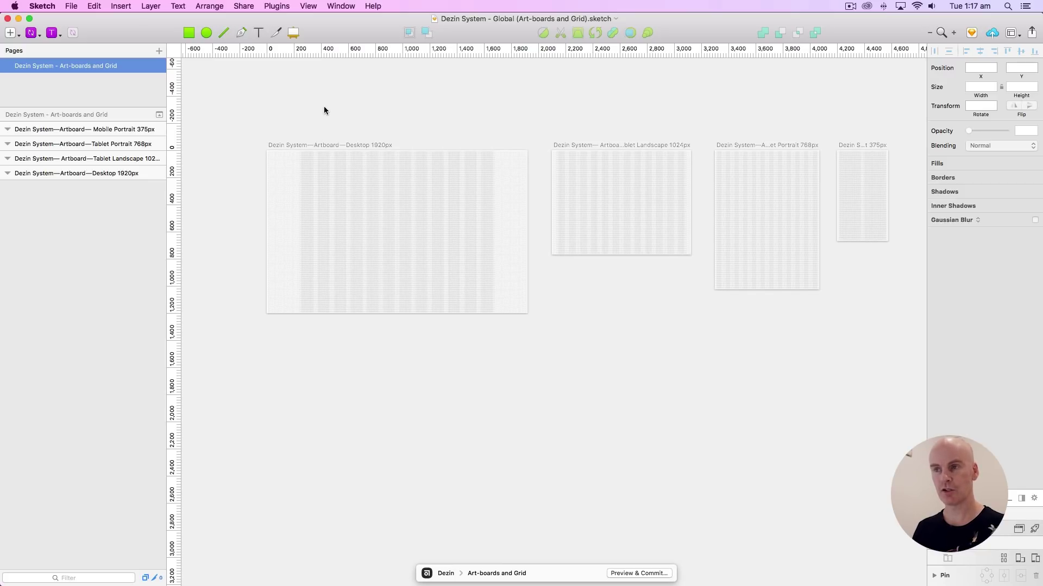
# Step: Commit the artboard changes to the Art-boards and Grid branch in Abstract with the summary "Art-board and Grid DONE"
pyautogui.click(656, 574)
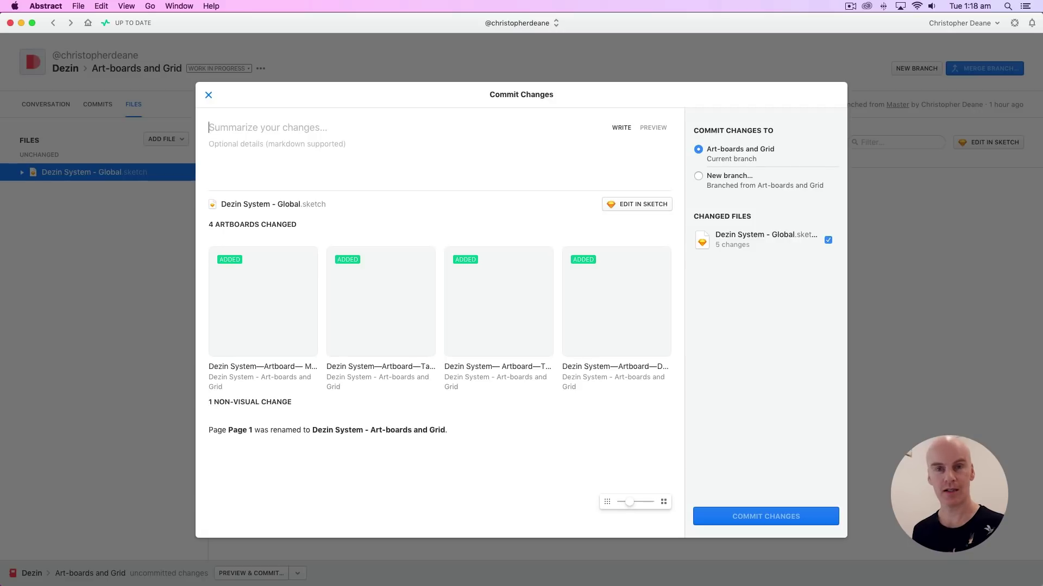
pyautogui.write('Art-')
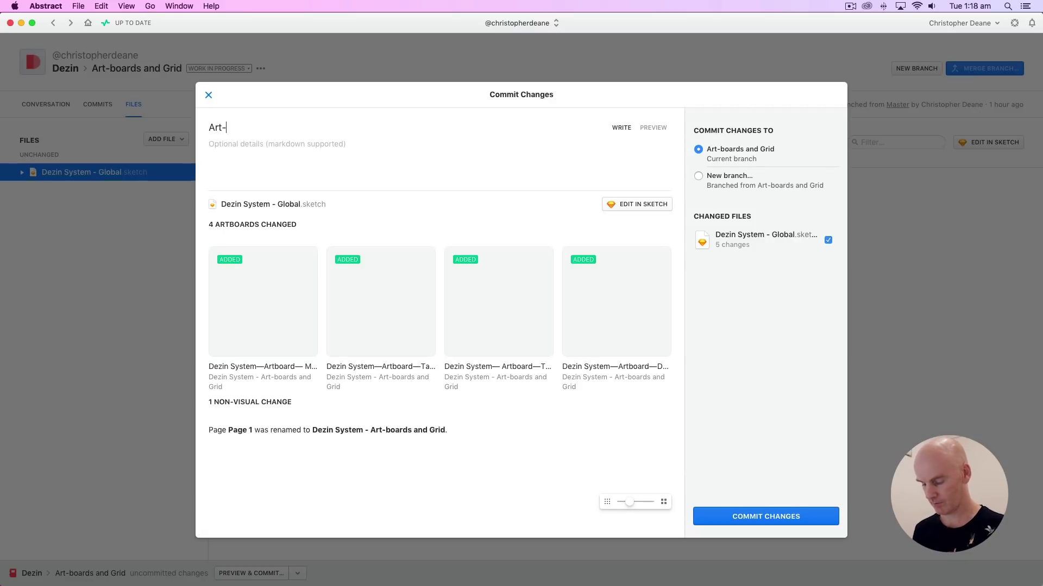
pyautogui.write('board and Gr')
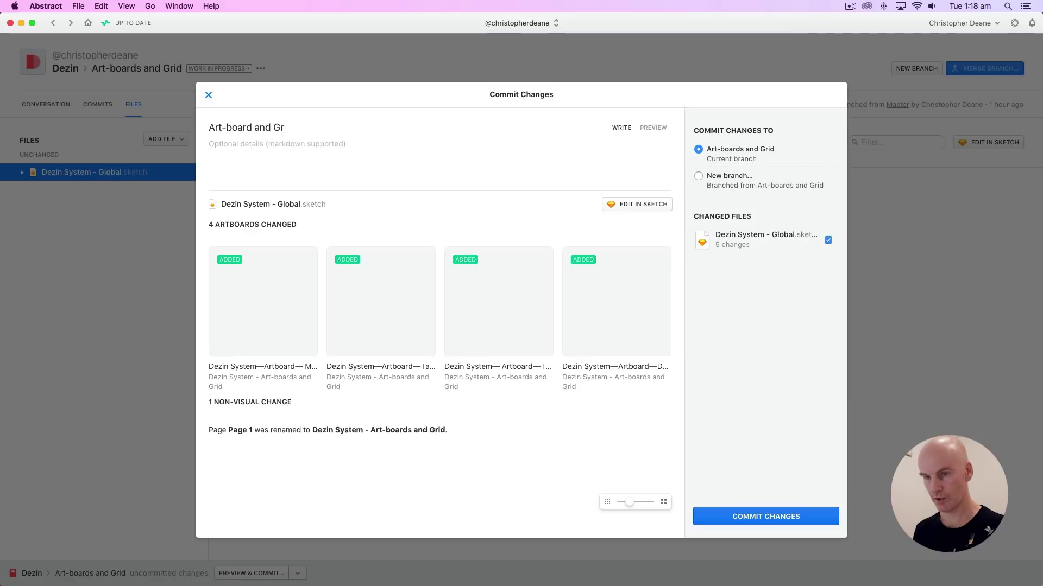
pyautogui.write('id DONE')
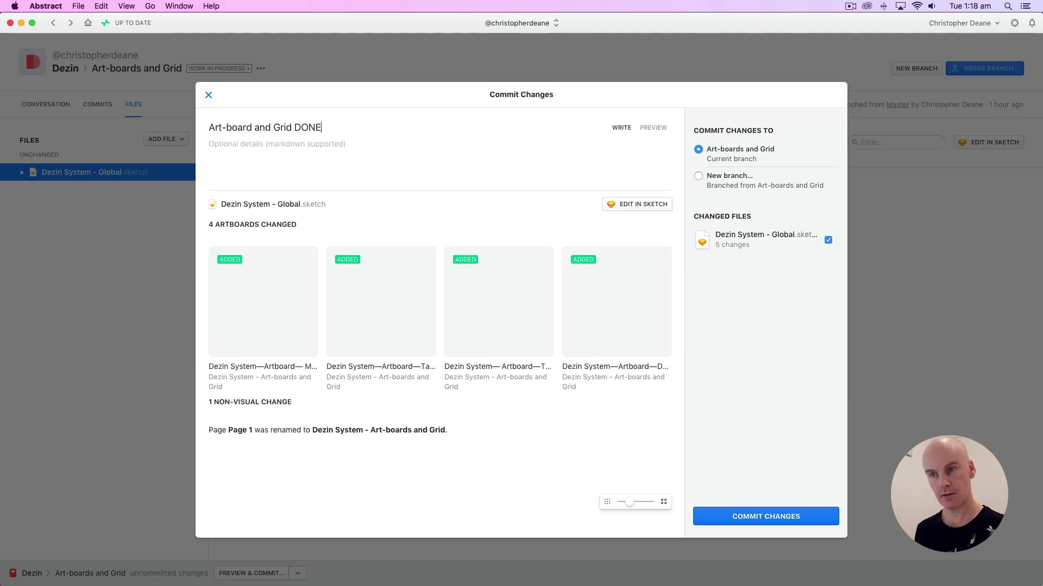
pyautogui.click(767, 518)
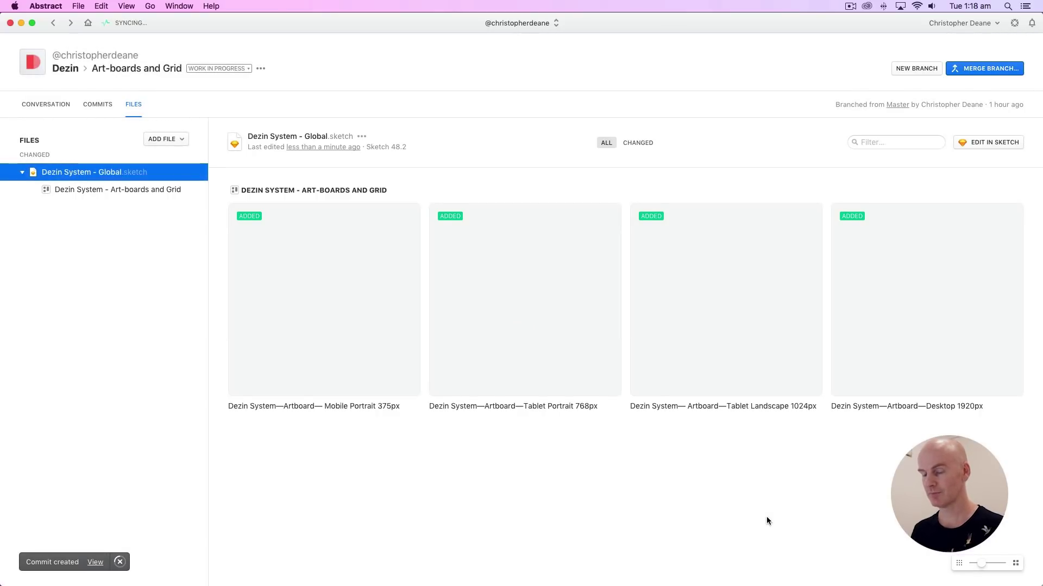